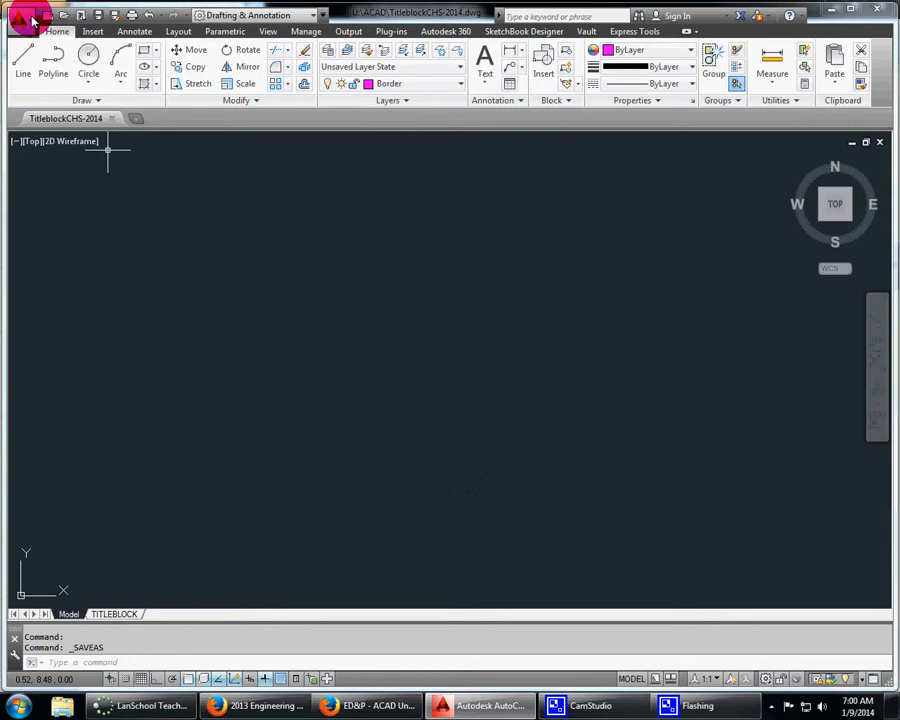
- Save the title block drawing under the new name Plate-2014 in the ACAD folder
{"action": "left_click", "coordinate": [19, 17]}
{"action": "left_click", "coordinate": [76, 184]}
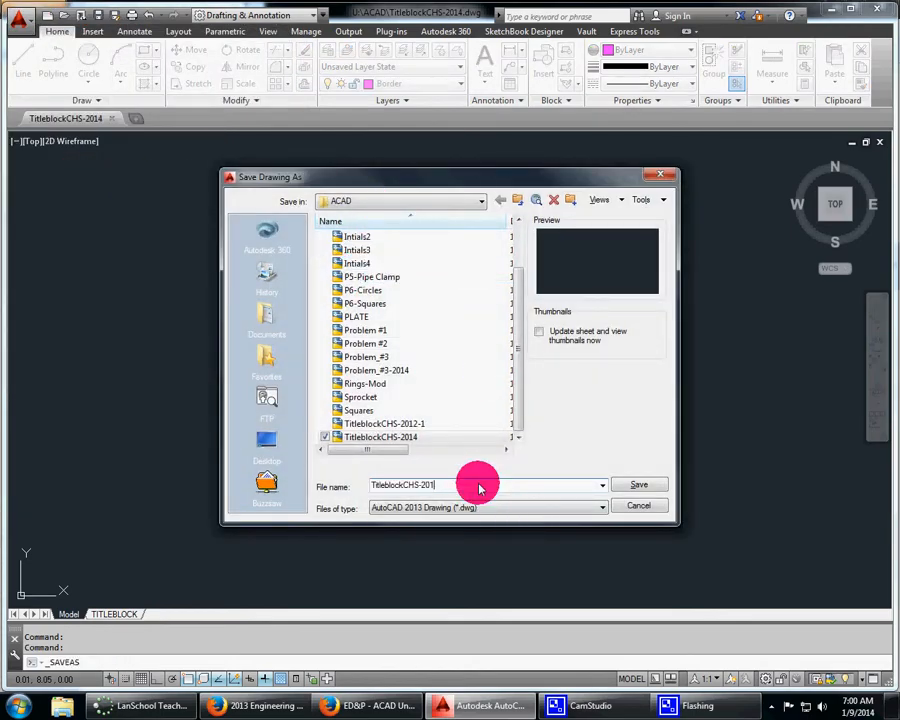
{"action": "key", "text": "BackSpace"}
{"action": "key", "text": "BackSpace"}
{"action": "key", "text": "BackSpace"}
{"action": "key", "text": "BackSpace"}
{"action": "key", "text": "BackSpace"}
{"action": "key", "text": "BackSpace"}
{"action": "key", "text": "BackSpace"}
{"action": "key", "text": "BackSpace"}
{"action": "key", "text": "BackSpace"}
{"action": "key", "text": "BackSpace"}
{"action": "key", "text": "BackSpace"}
{"action": "key", "text": "BackSpace"}
{"action": "key", "text": "BackSpace"}
{"action": "key", "text": "BackSpace"}
{"action": "key", "text": "BackSpace"}
{"action": "key", "text": "BackSpace"}
{"action": "key", "text": "BackSpace"}
{"action": "type", "text": "Plat"}
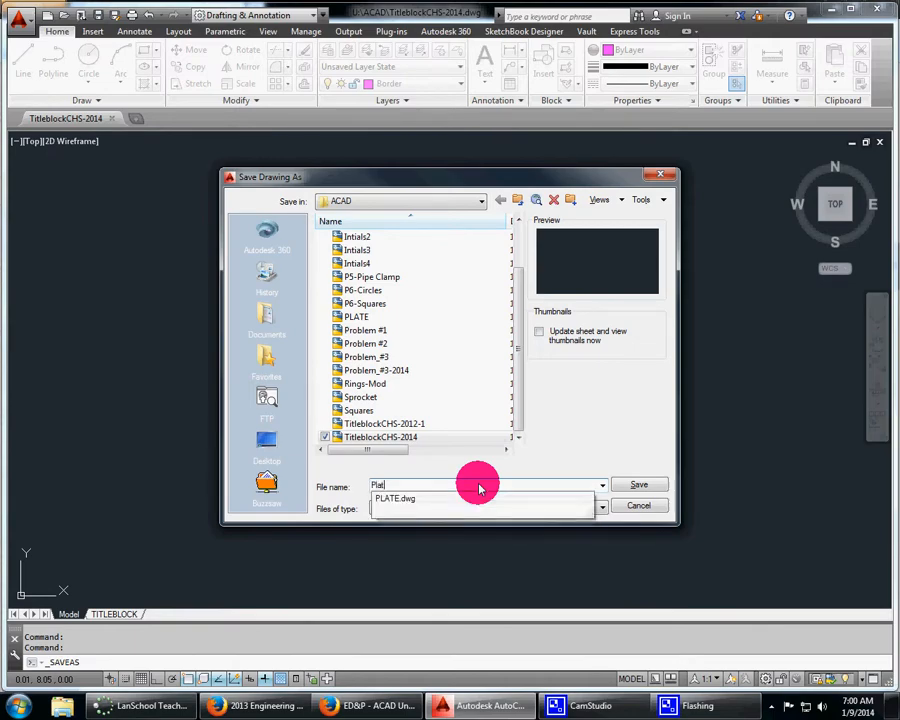
{"action": "type", "text": "e-2014"}
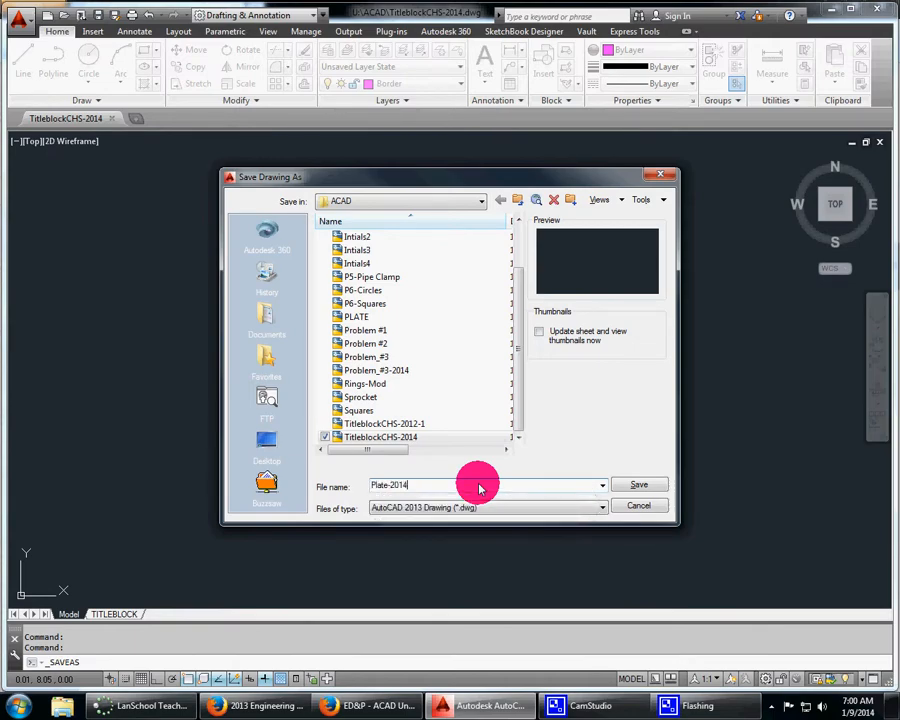
{"action": "key", "text": "Return"}
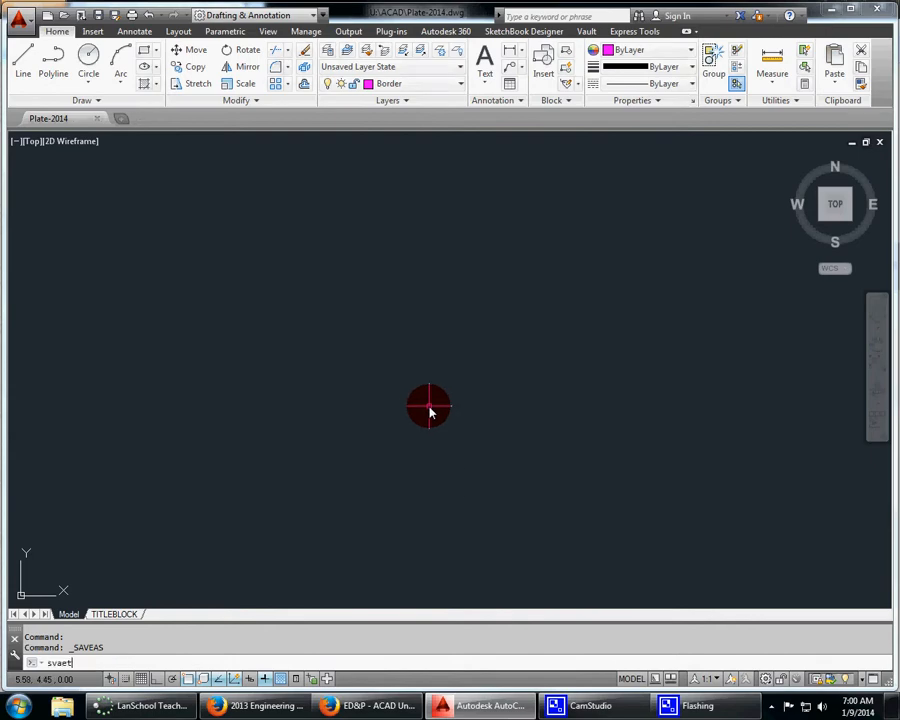
- Set the SAVETIME automatic save interval to 10
{"action": "type", "text": "svaetime"}
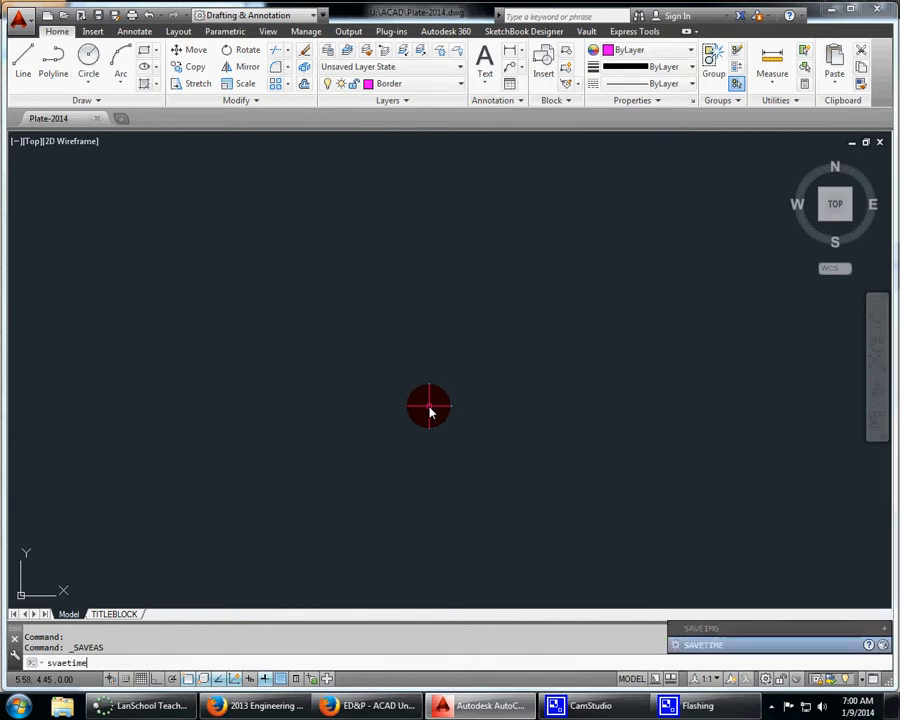
{"action": "key", "text": "Return"}
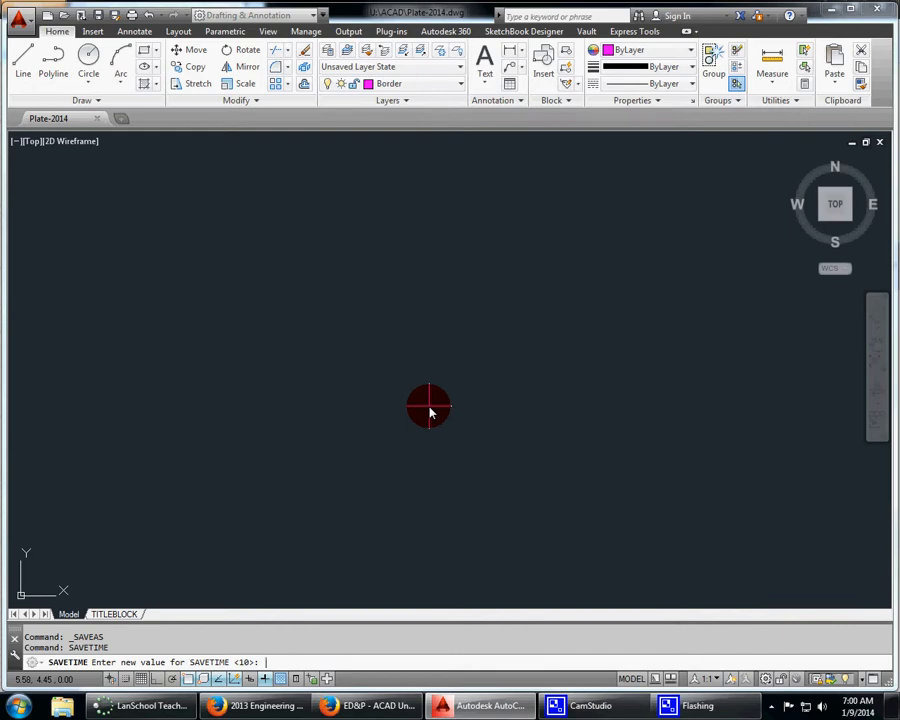
{"action": "type", "text": "10"}
{"action": "key", "text": "Return"}
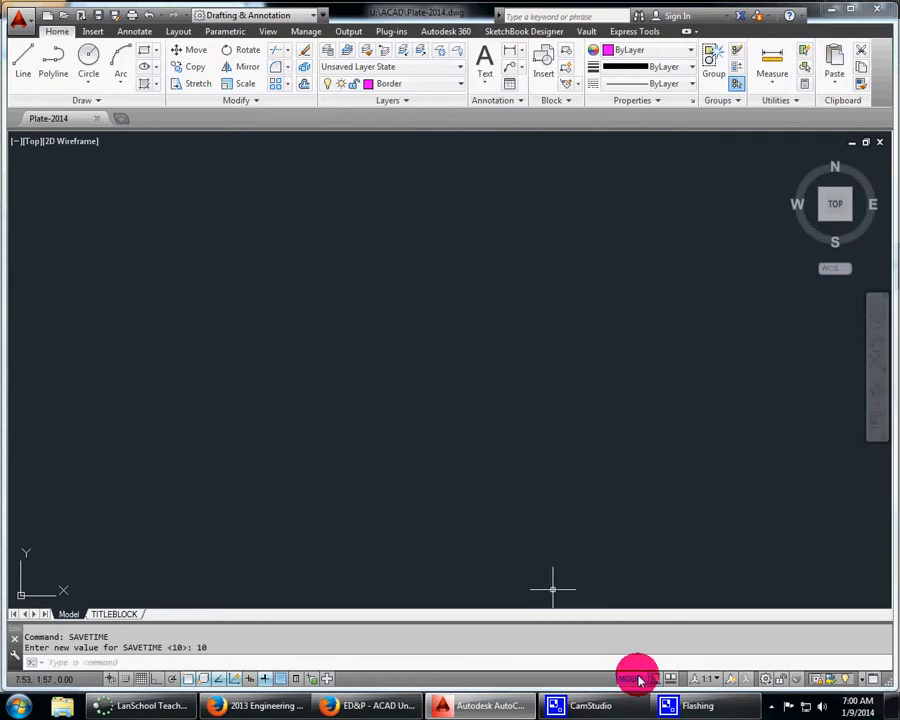
- Switch to the browser, open the Plate problem's PowerPoint instructions and go through the slides up to Format Units
{"action": "left_click", "coordinate": [368, 708]}
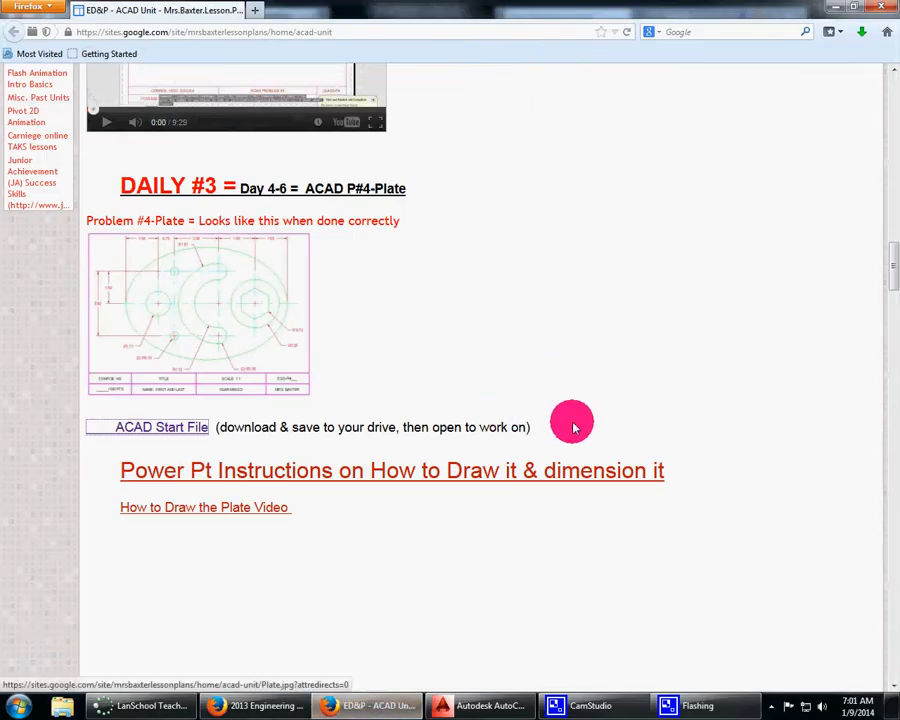
{"action": "left_click", "coordinate": [496, 468]}
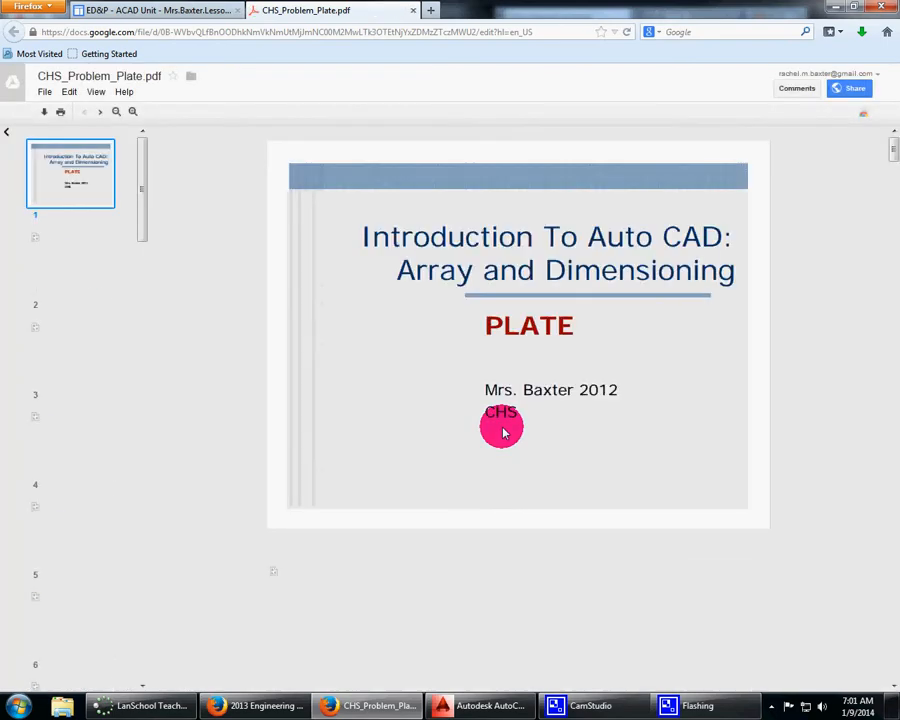
{"action": "left_click", "coordinate": [76, 350]}
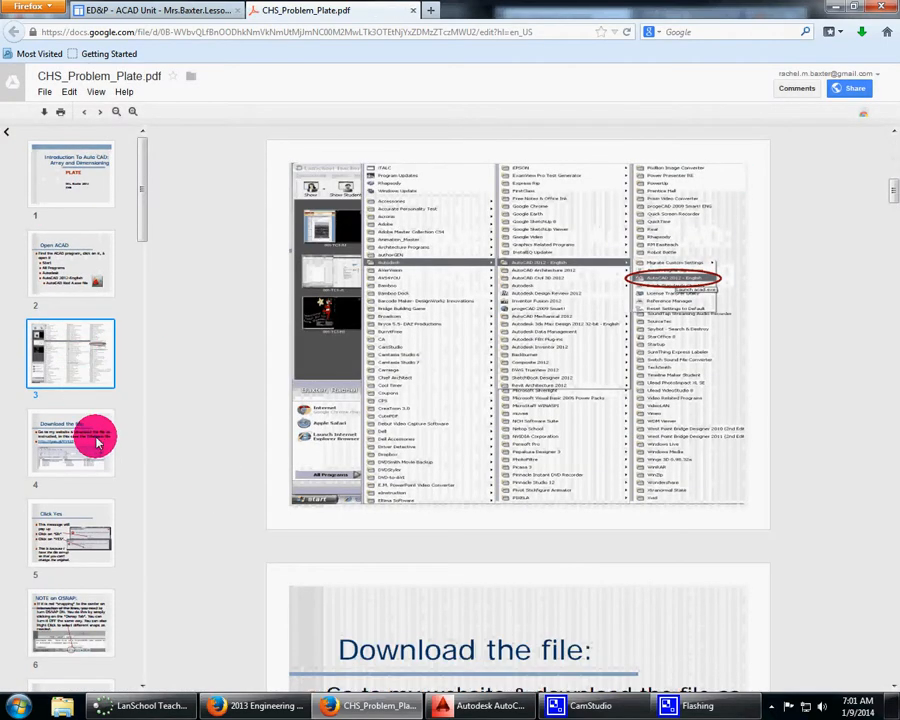
{"action": "left_click", "coordinate": [56, 516]}
{"action": "scroll", "coordinate": [60, 516], "scroll_direction": "down", "scroll_amount": 3}
{"action": "left_click", "coordinate": [80, 462]}
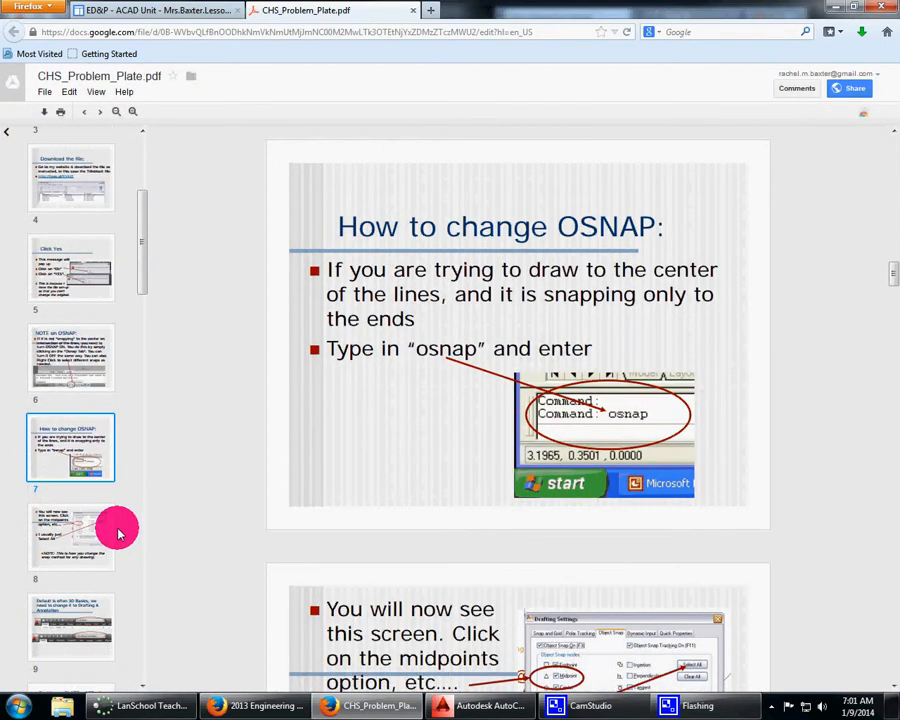
{"action": "left_click", "coordinate": [72, 537]}
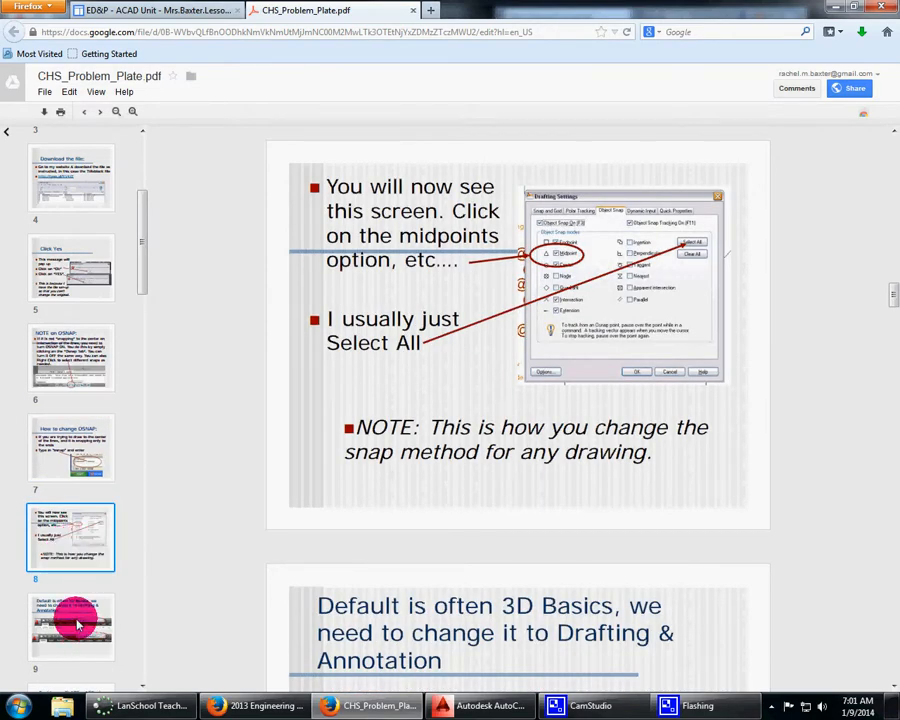
{"action": "left_click", "coordinate": [74, 618]}
{"action": "scroll", "coordinate": [72, 618], "scroll_direction": "down", "scroll_amount": 3}
{"action": "left_click", "coordinate": [80, 507]}
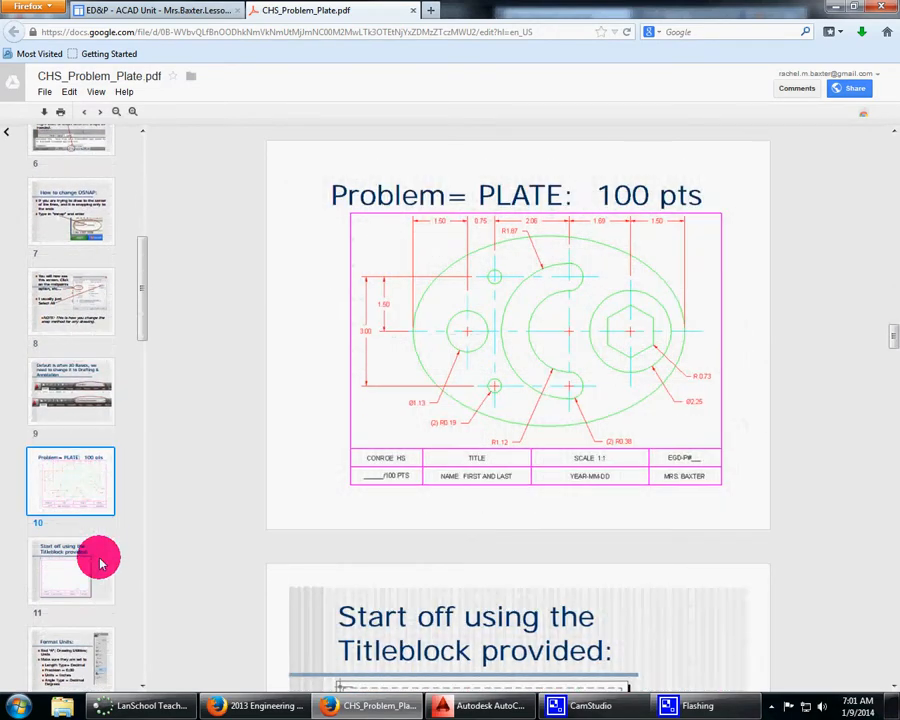
{"action": "left_click", "coordinate": [80, 561]}
{"action": "scroll", "coordinate": [80, 565], "scroll_direction": "down", "scroll_amount": 2}
{"action": "left_click", "coordinate": [82, 568]}
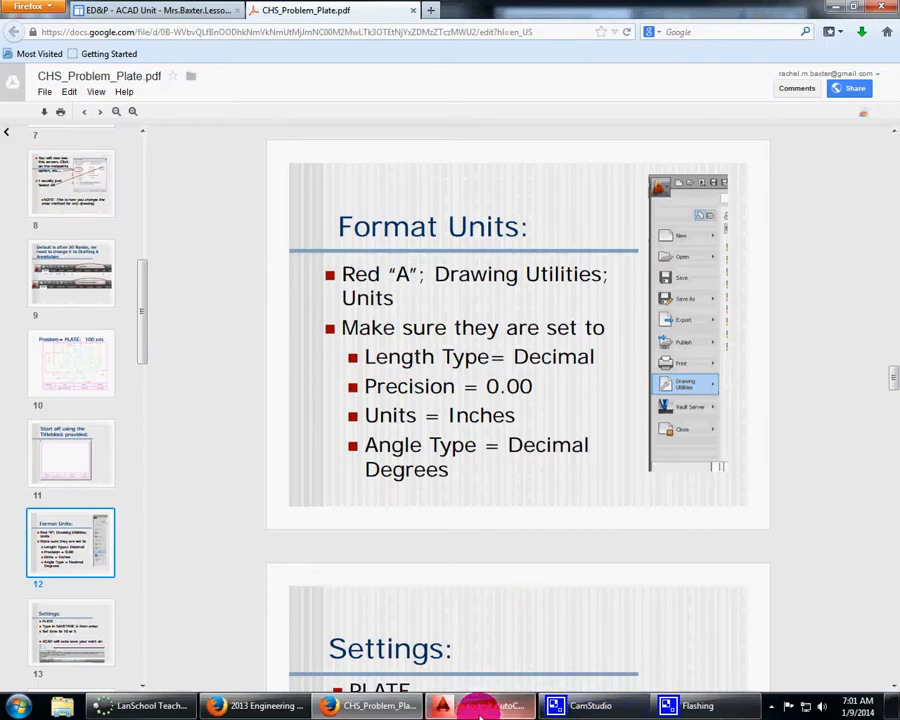
- Switch back to AutoCAD and confirm the drawing units with Decimal length type and Inches as insertion scale
{"action": "left_click", "coordinate": [474, 705]}
{"action": "left_click", "coordinate": [28, 29]}
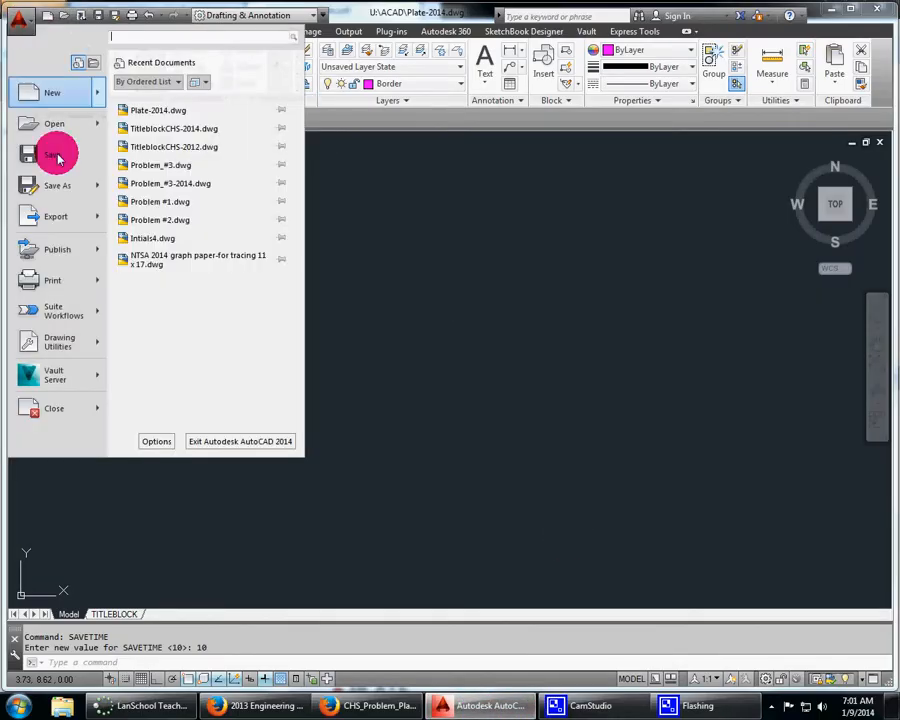
{"action": "mouse_move", "coordinate": [46, 346]}
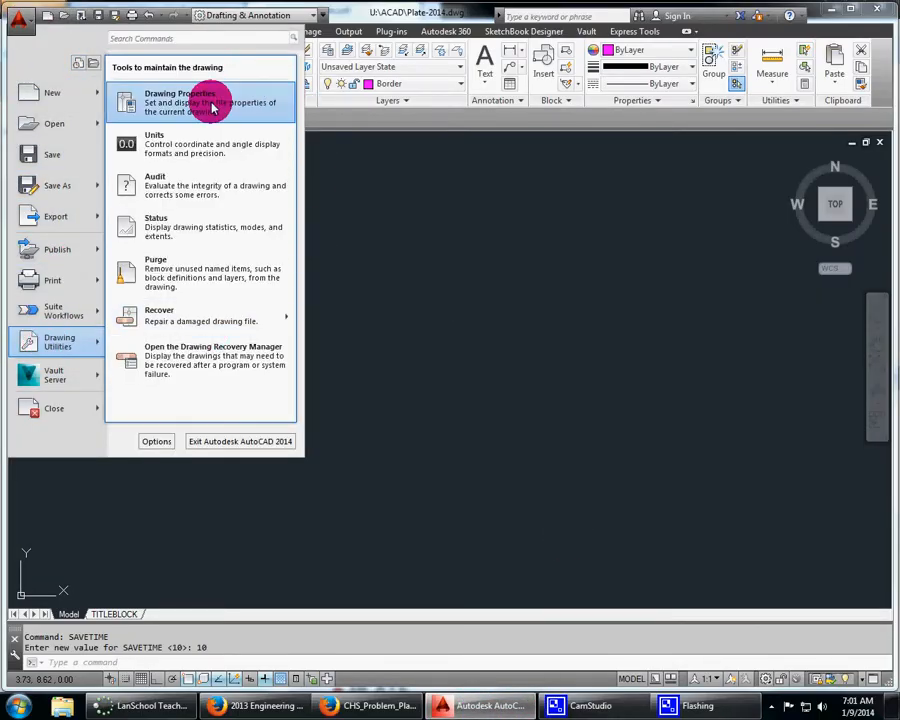
{"action": "left_click", "coordinate": [201, 141]}
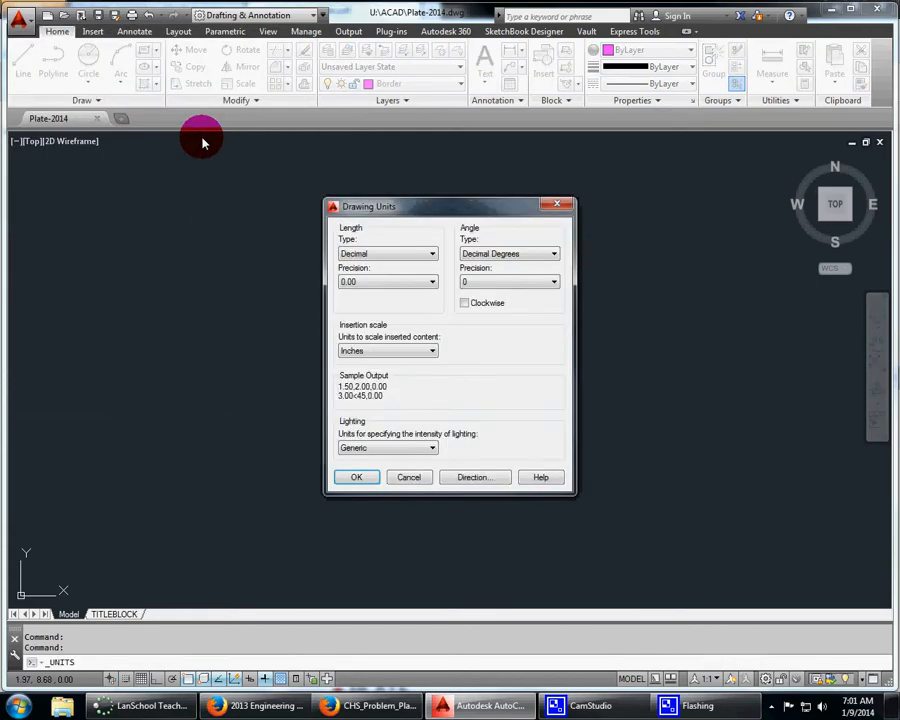
{"action": "left_click", "coordinate": [429, 254]}
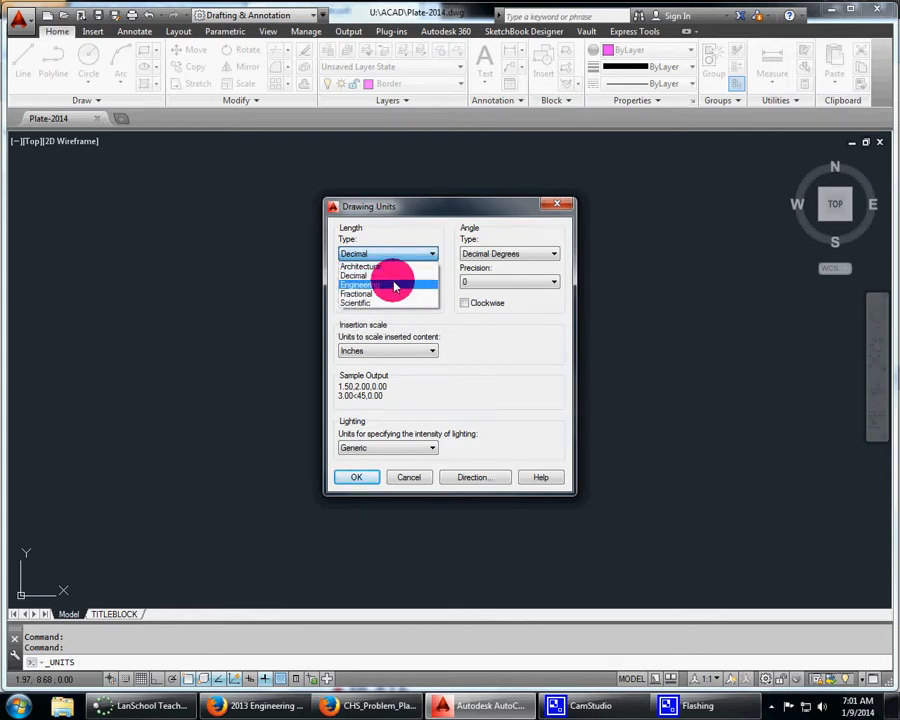
{"action": "left_click", "coordinate": [398, 276]}
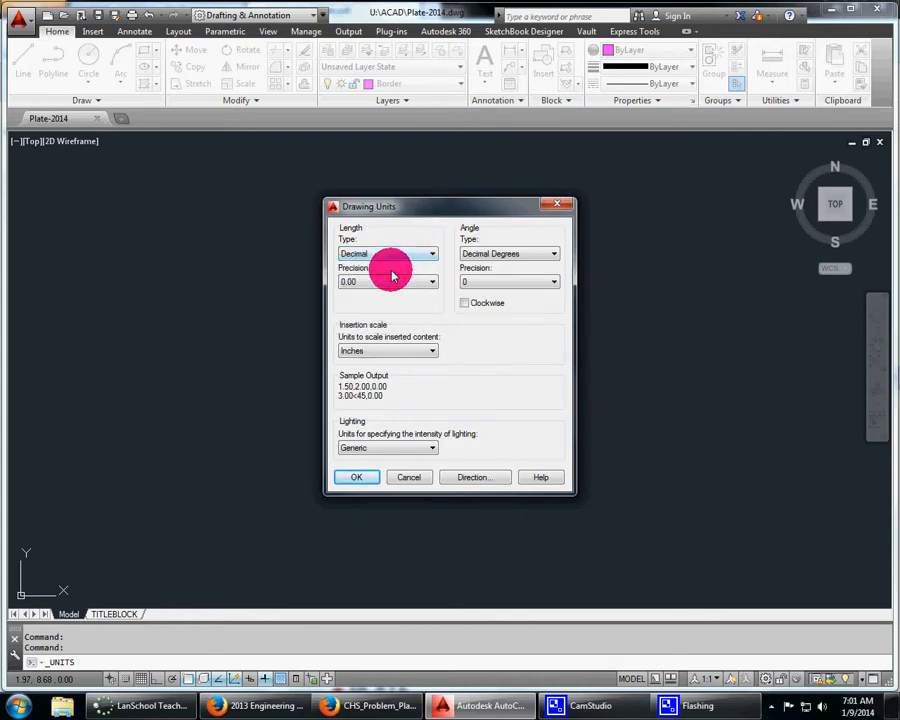
{"action": "left_click", "coordinate": [411, 351]}
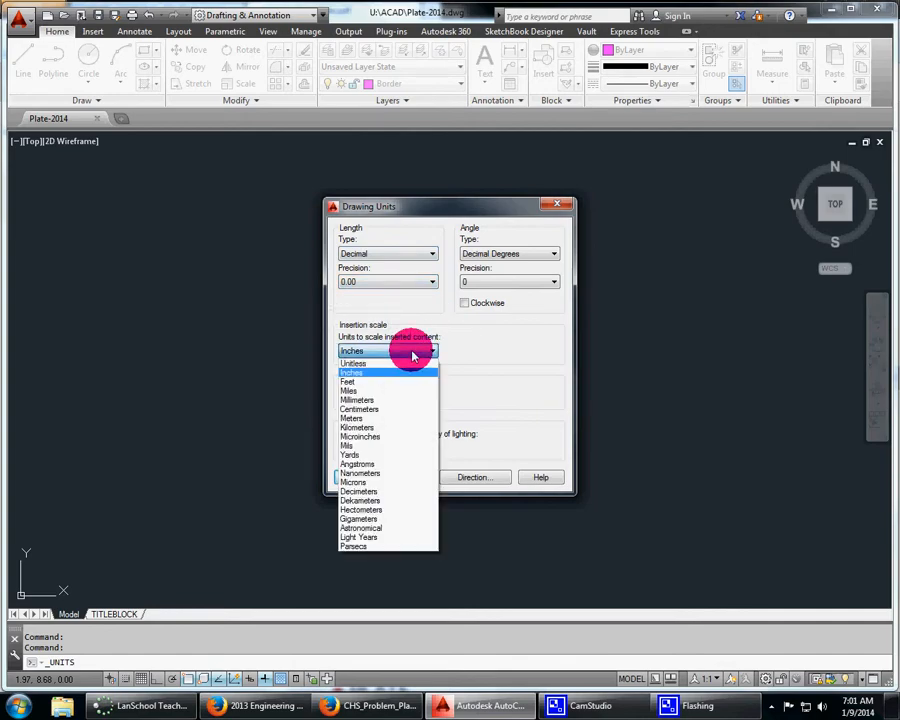
{"action": "left_click", "coordinate": [523, 360]}
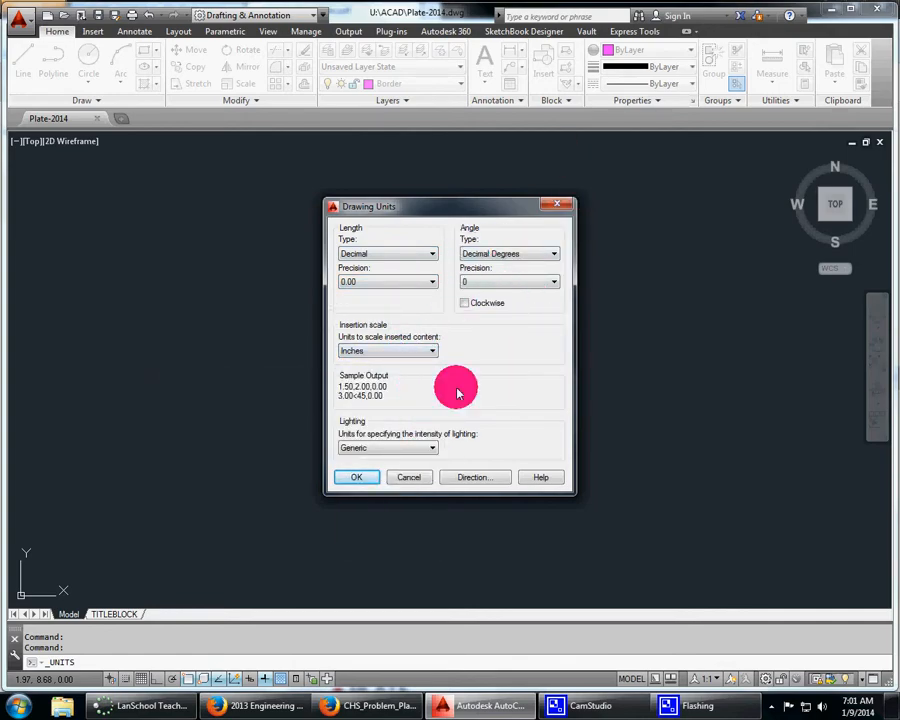
{"action": "left_click", "coordinate": [368, 478]}
- Return to the browser, read the instruction slides from Settings to Draw the Ellipse, and move the PDF into its own window
{"action": "key", "text": "alt+Tab"}
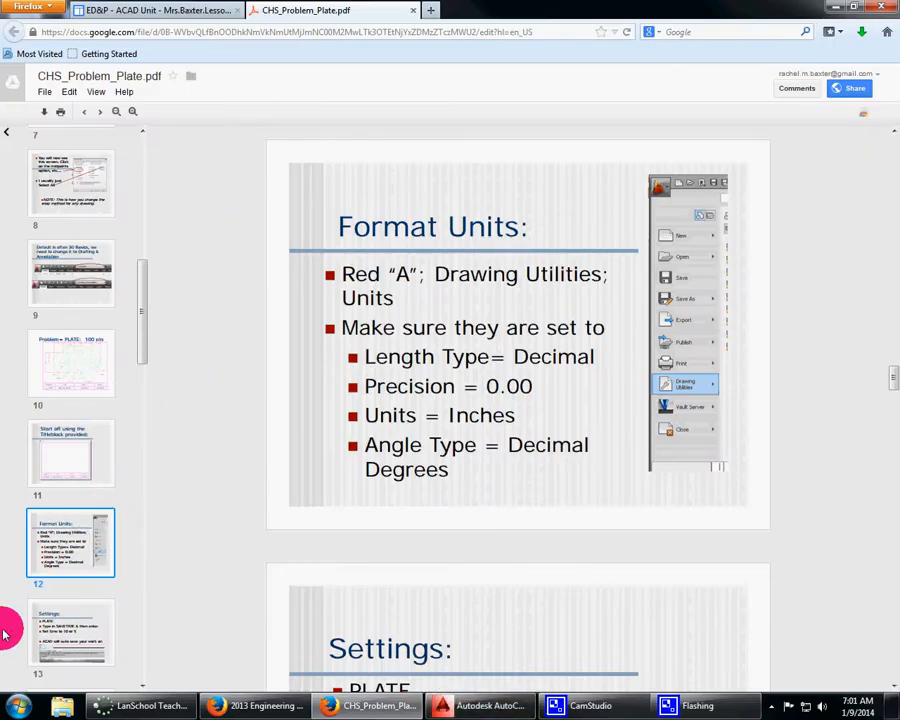
{"action": "left_click", "coordinate": [60, 622]}
{"action": "scroll", "coordinate": [443, 405], "scroll_direction": "down", "scroll_amount": 2}
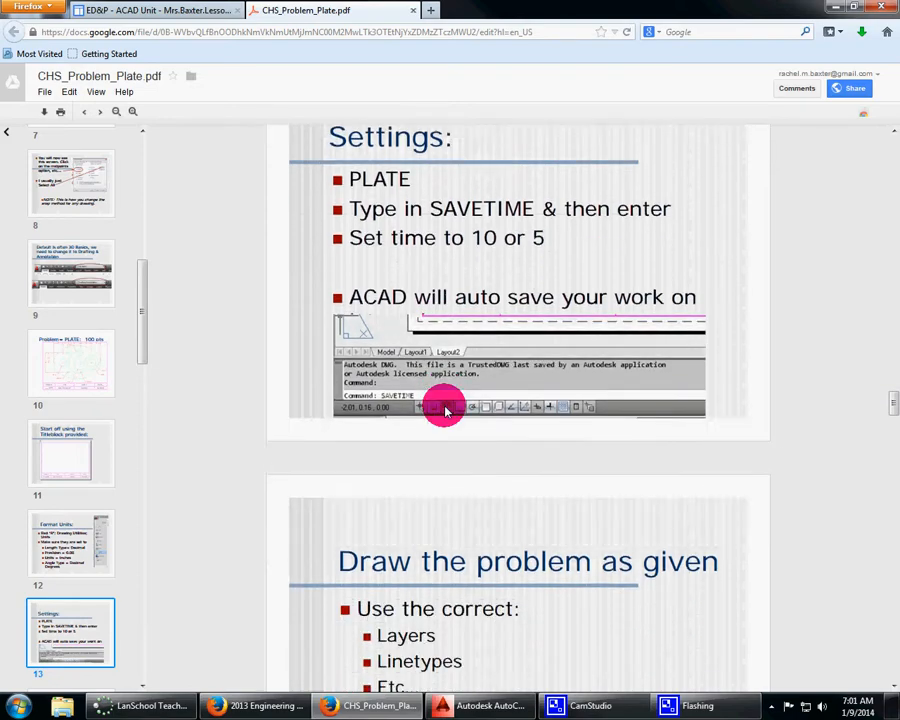
{"action": "scroll", "coordinate": [445, 410], "scroll_direction": "down", "scroll_amount": 10}
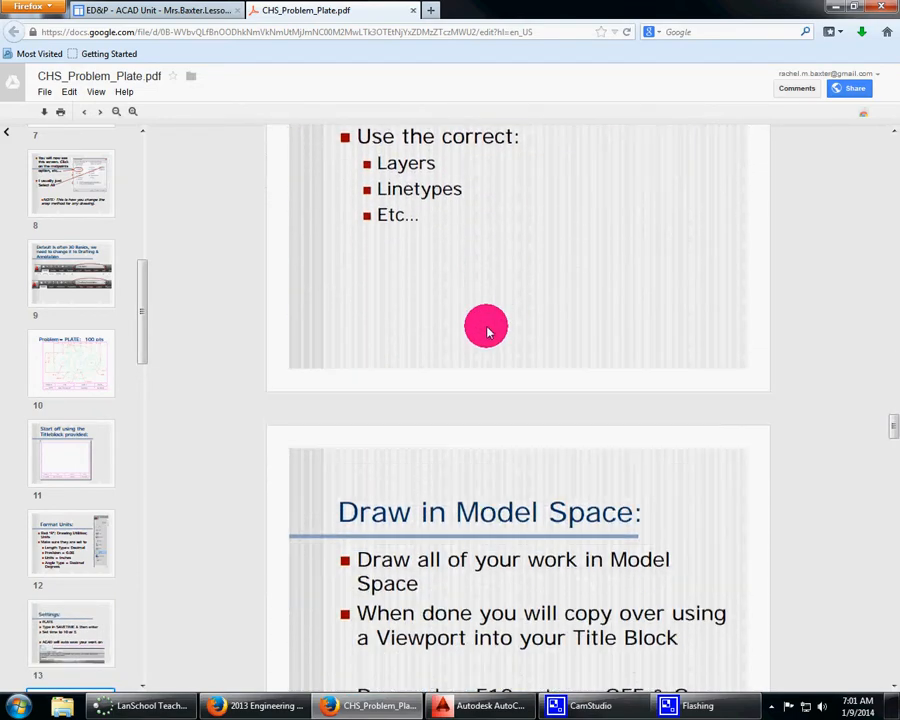
{"action": "scroll", "coordinate": [486, 326], "scroll_direction": "down", "scroll_amount": 4}
{"action": "scroll", "coordinate": [510, 450], "scroll_direction": "down", "scroll_amount": 1}
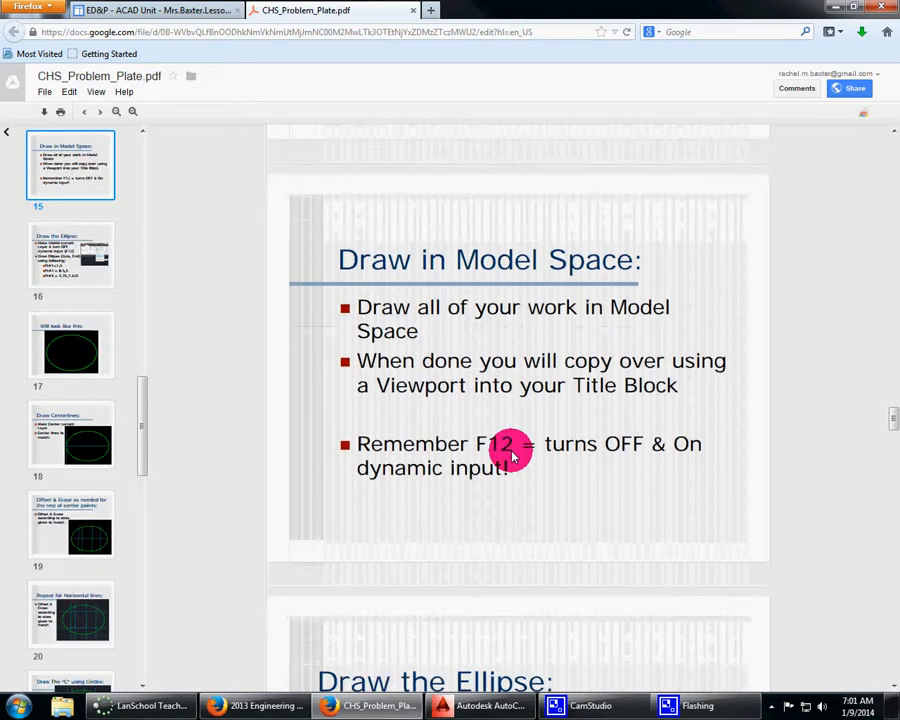
{"action": "scroll", "coordinate": [510, 450], "scroll_direction": "down", "scroll_amount": 8}
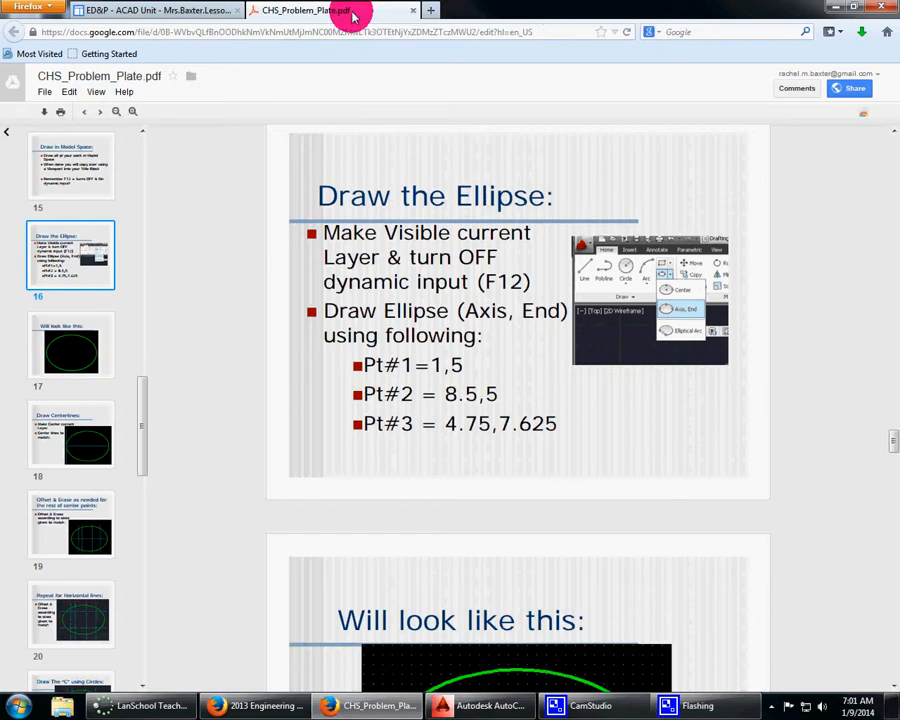
{"action": "left_click_drag", "start_coordinate": [348, 14], "coordinate": [700, 80]}
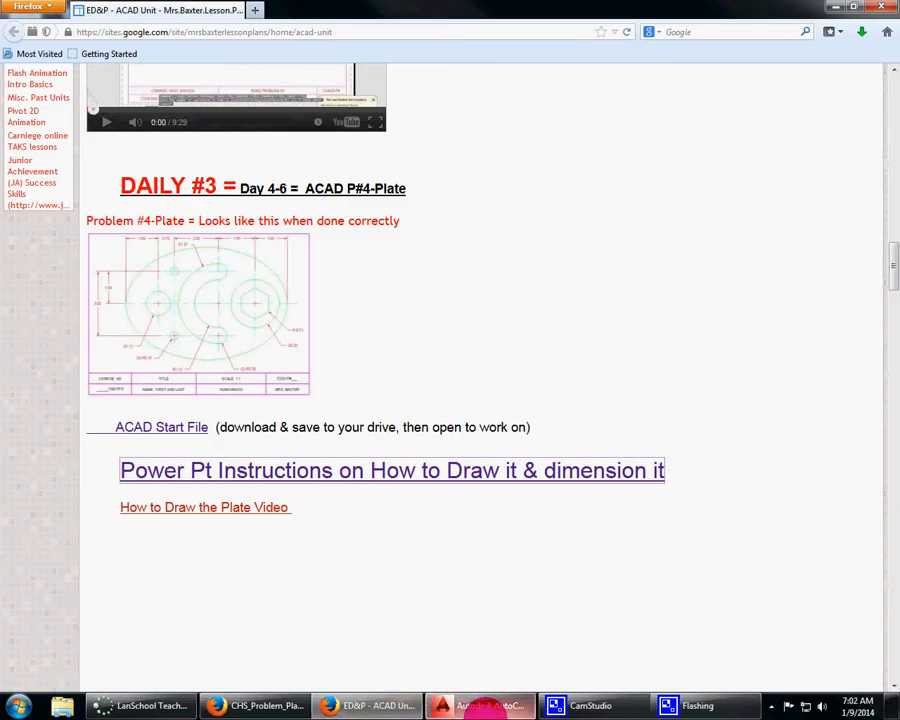
- Switch to AutoCAD and make the Visble layer current
{"action": "left_click", "coordinate": [490, 706]}
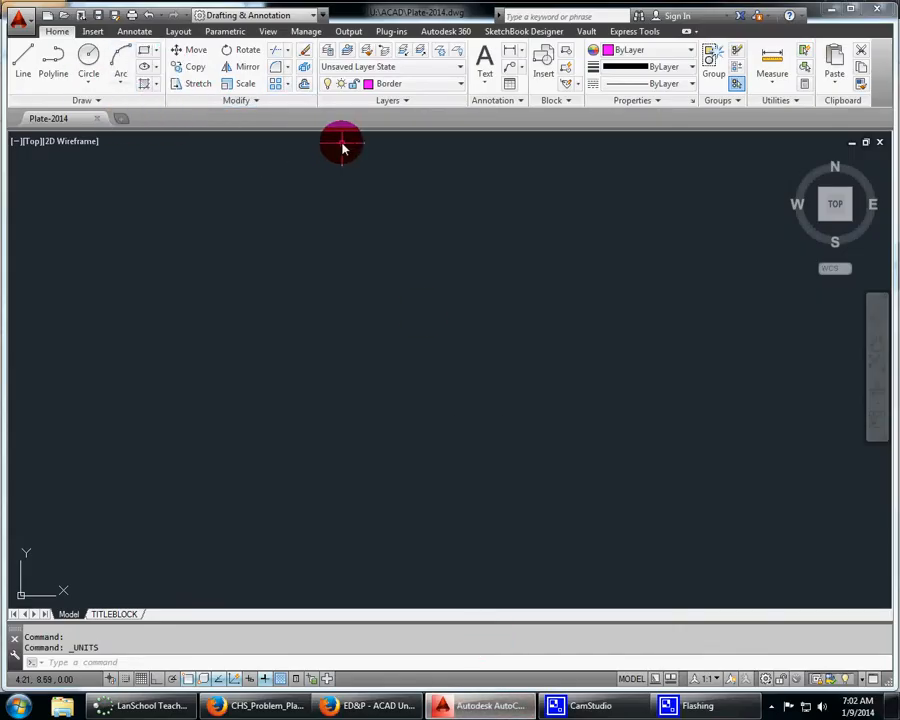
{"action": "left_click", "coordinate": [423, 86]}
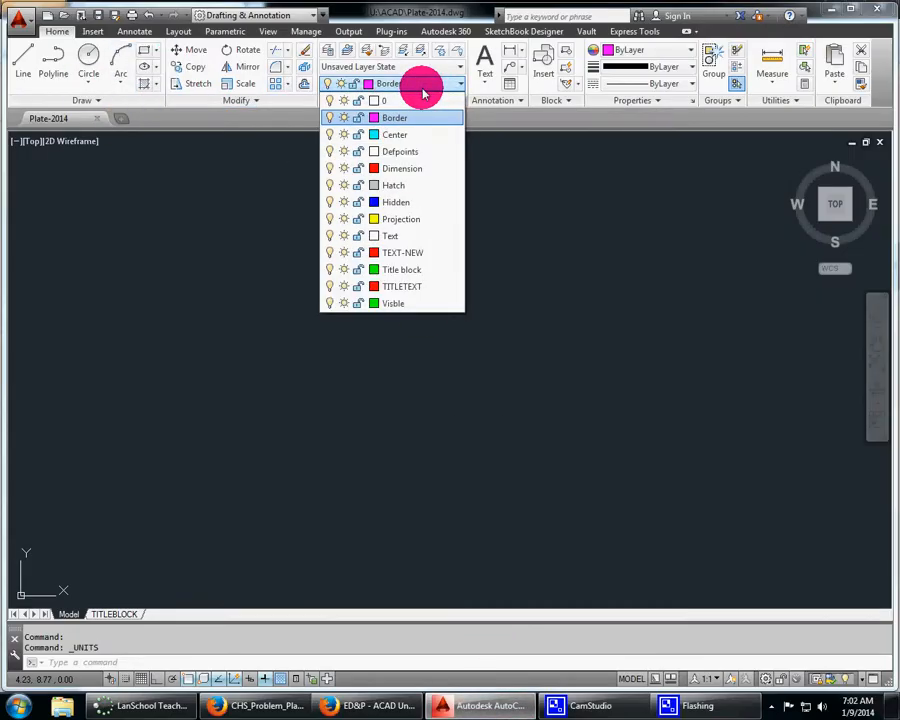
{"action": "left_click", "coordinate": [405, 303]}
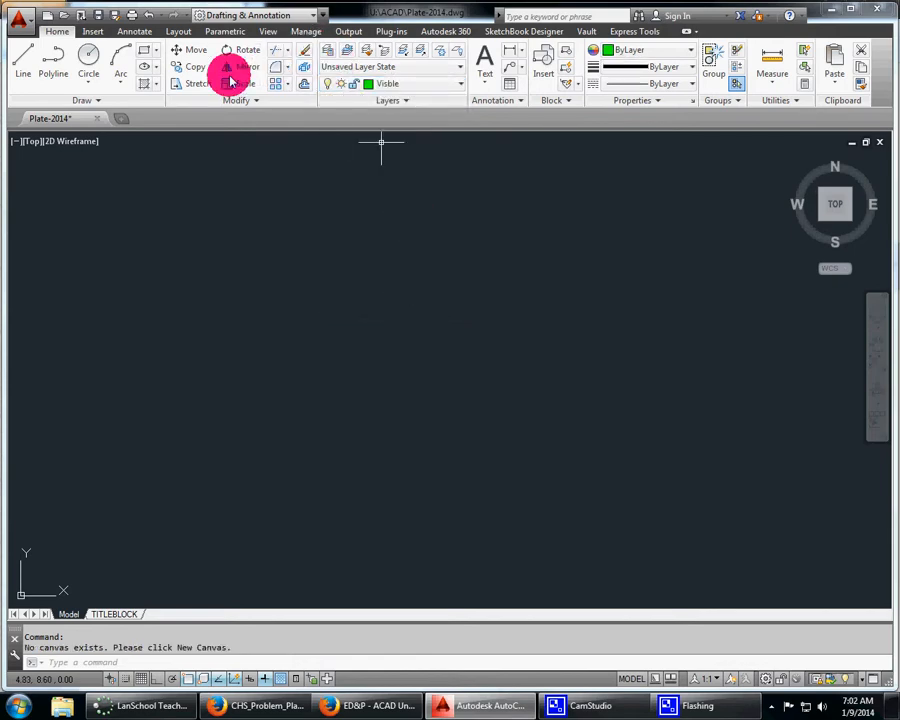
- Draw an Axis, End ellipse with axis endpoints 1,5 and 8.5,5 and the other axis through 4.75,7.625
{"action": "left_click", "coordinate": [156, 68]}
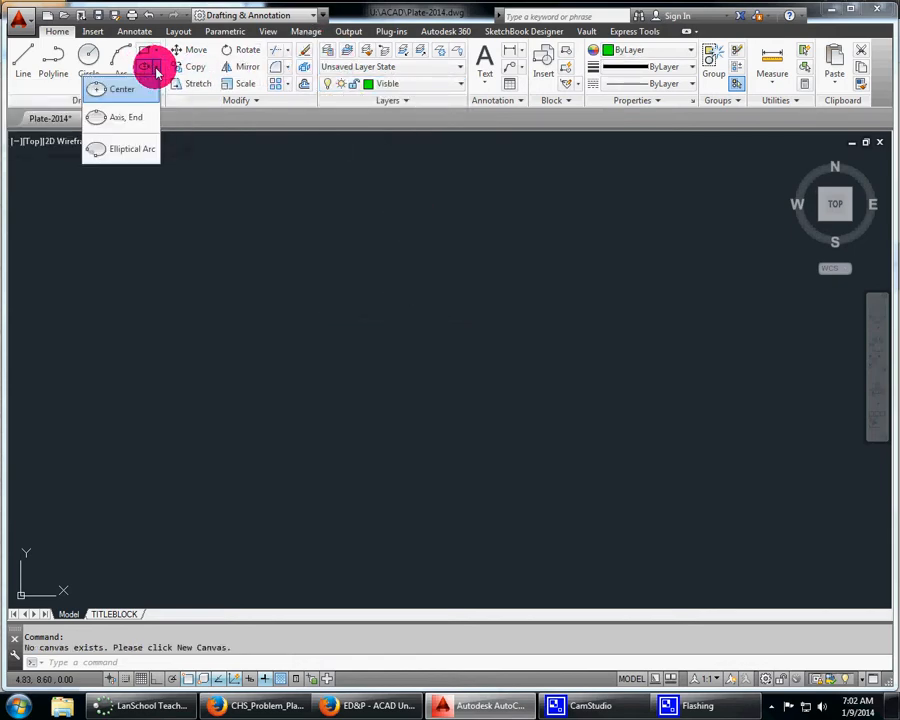
{"action": "left_click", "coordinate": [128, 116]}
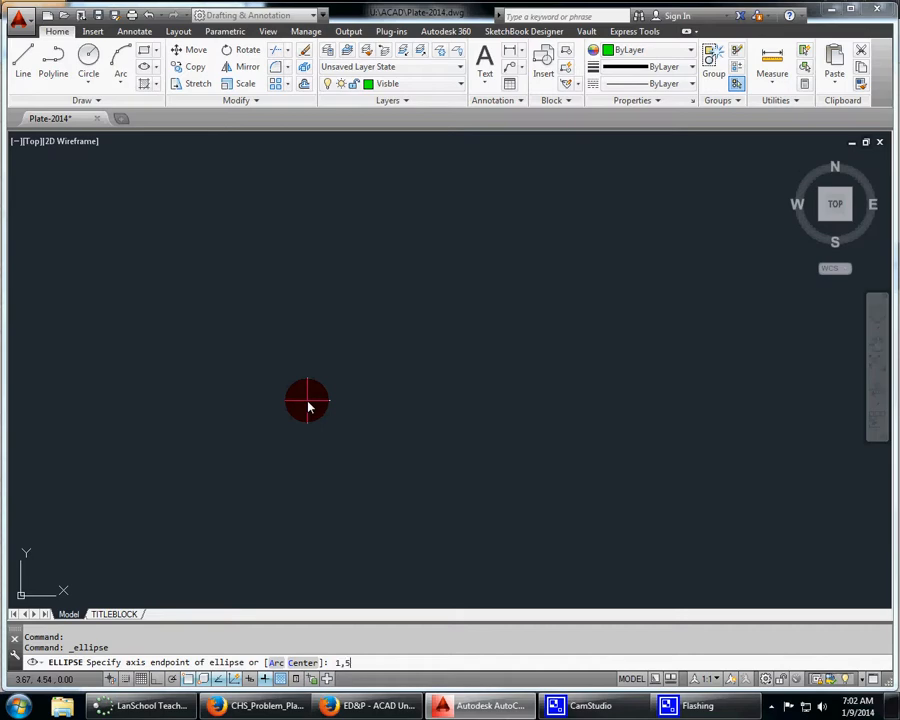
{"action": "key", "text": "Return"}
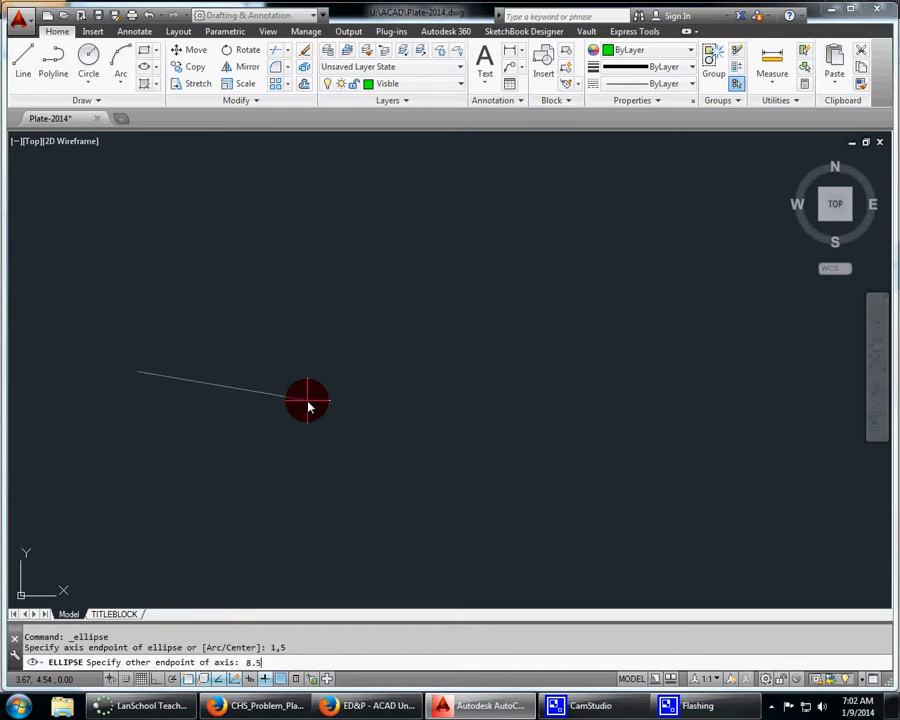
{"action": "key", "text": "Return"}
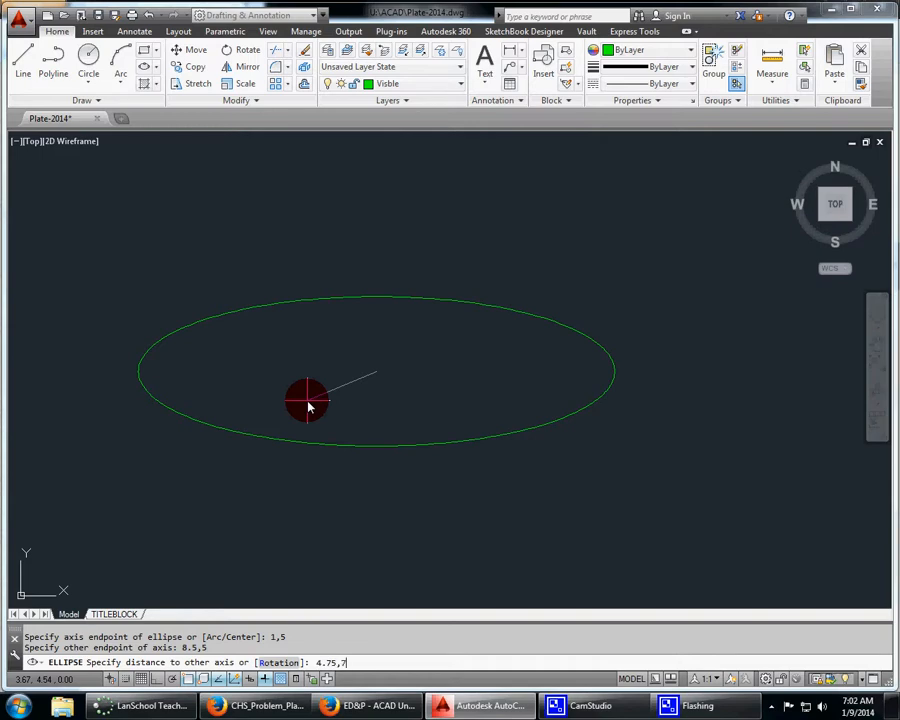
{"action": "type", "text": "4.75,7.625"}
{"action": "key", "text": "Return"}
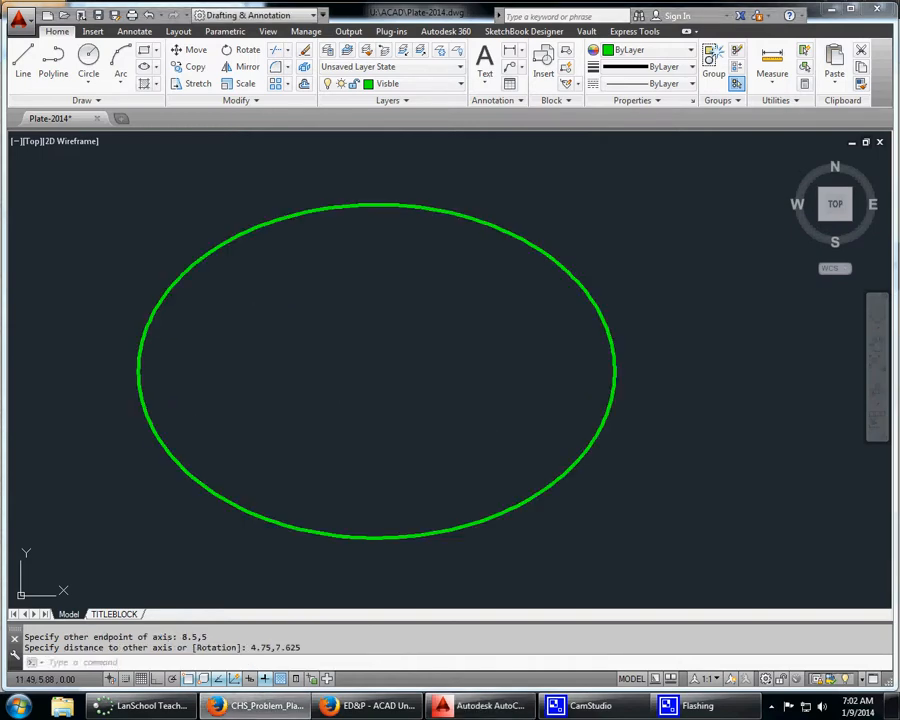
- Make the Center layer current and draw a horizontal centerline across the ellipse from its left quadrant to its right quadrant
{"action": "left_click", "coordinate": [436, 82]}
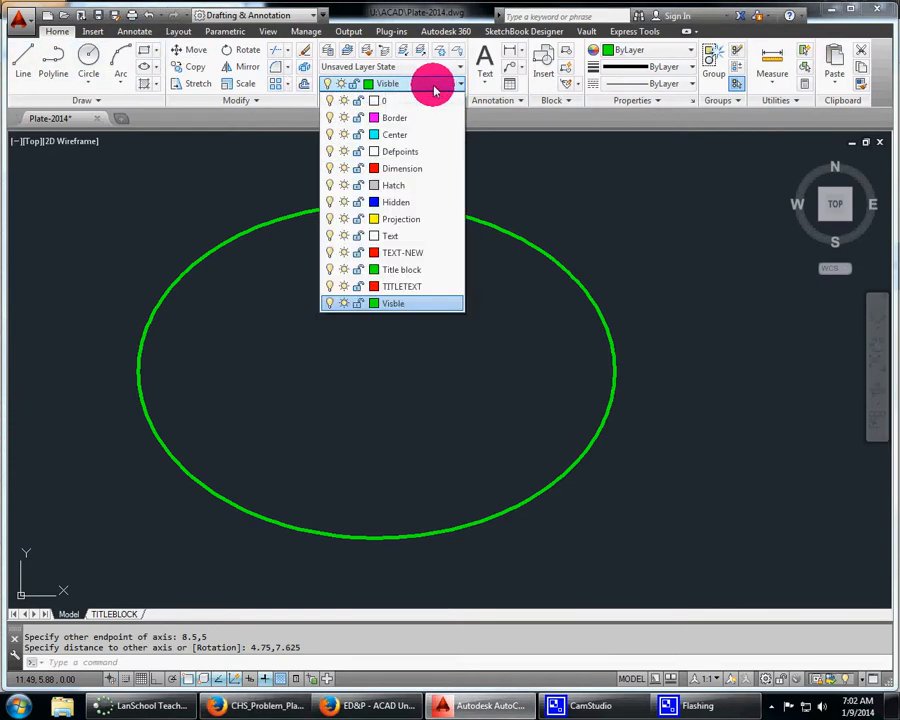
{"action": "left_click", "coordinate": [412, 137]}
{"action": "left_click", "coordinate": [22, 58]}
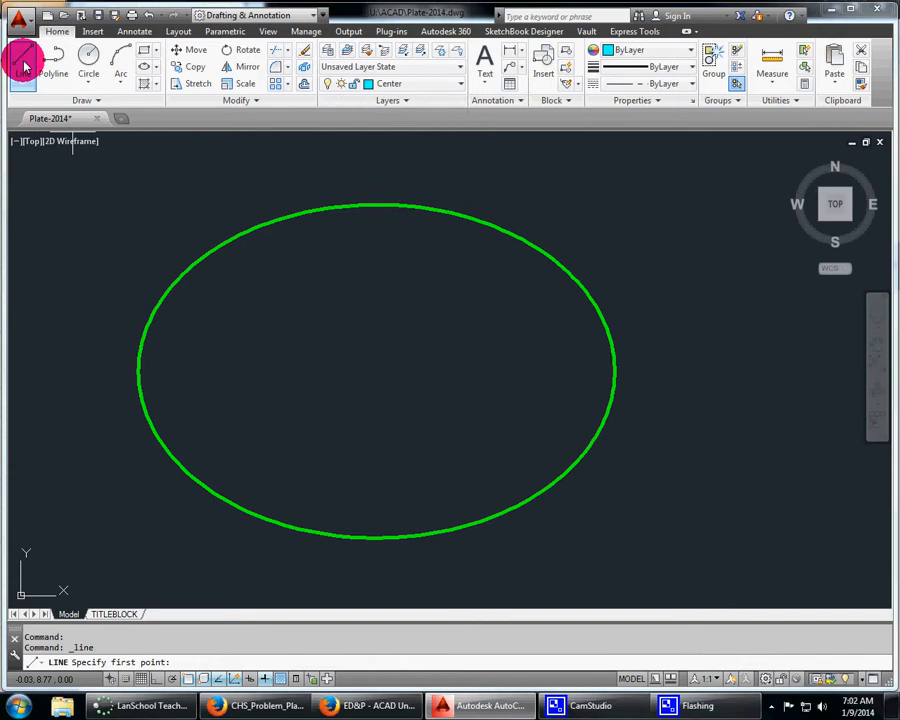
{"action": "left_click", "coordinate": [139, 373]}
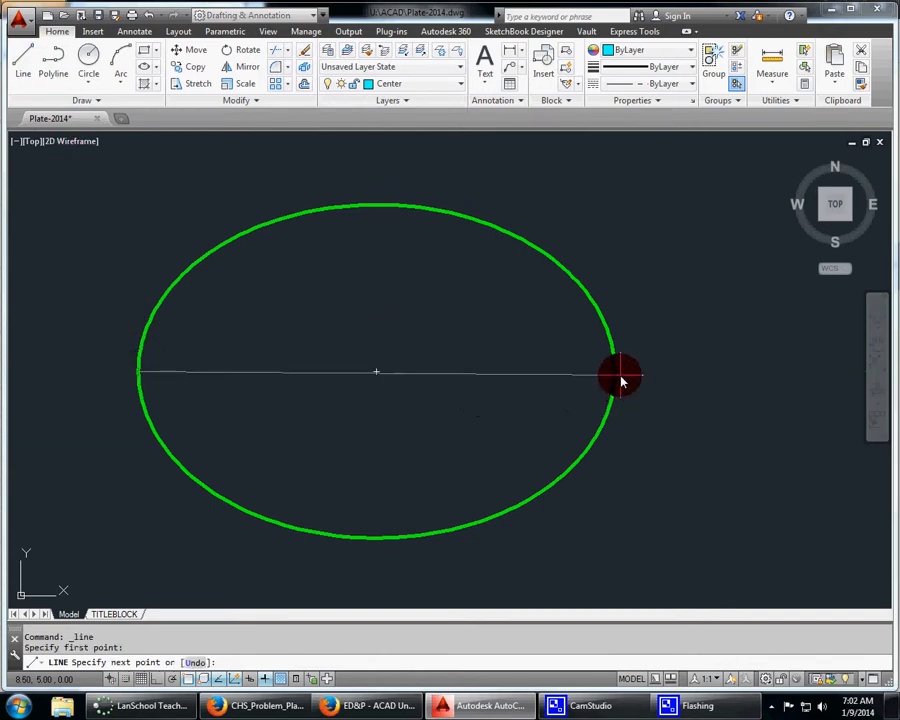
{"action": "left_click", "coordinate": [618, 373]}
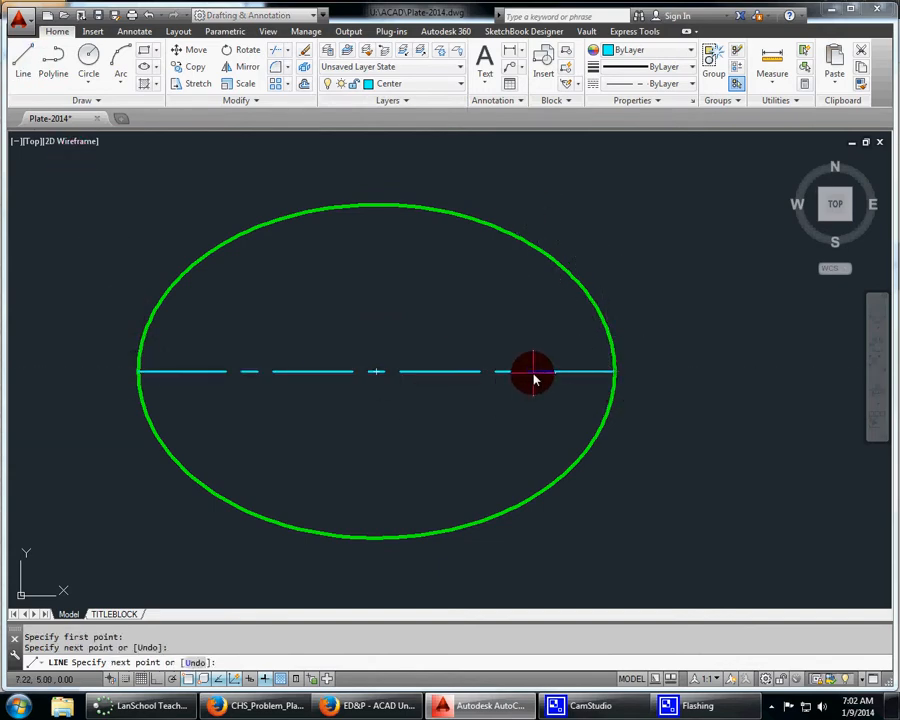
{"action": "key", "text": "Return"}
- Draw a vertical centerline from the ellipse's left quadrant straight up to above the top of the ellipse
{"action": "key", "text": "Return"}
{"action": "left_click", "coordinate": [139, 373]}
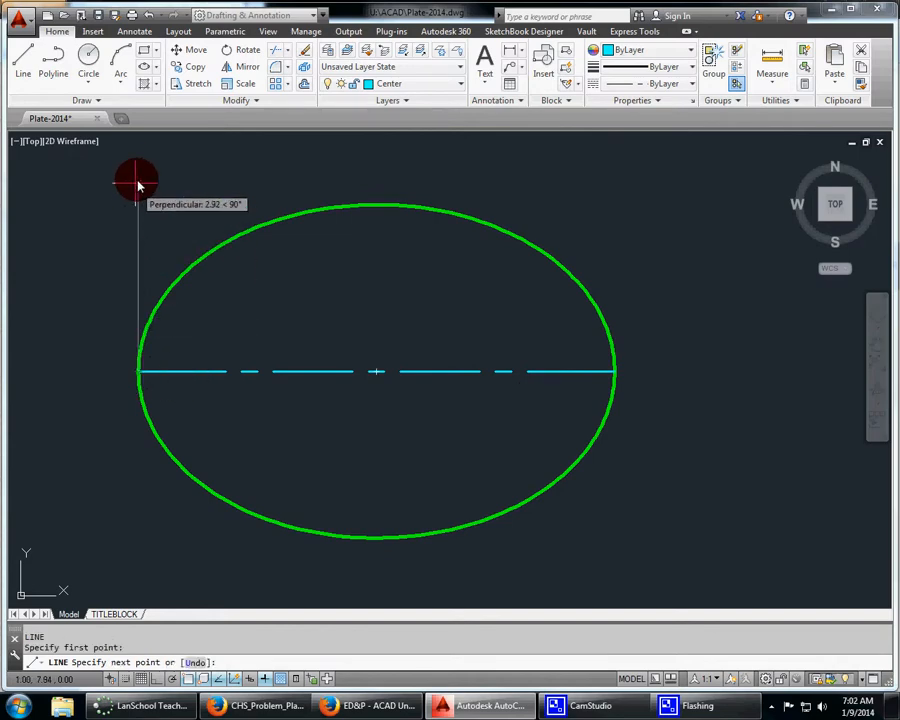
{"action": "left_click", "coordinate": [139, 145]}
{"action": "key", "text": "Return"}
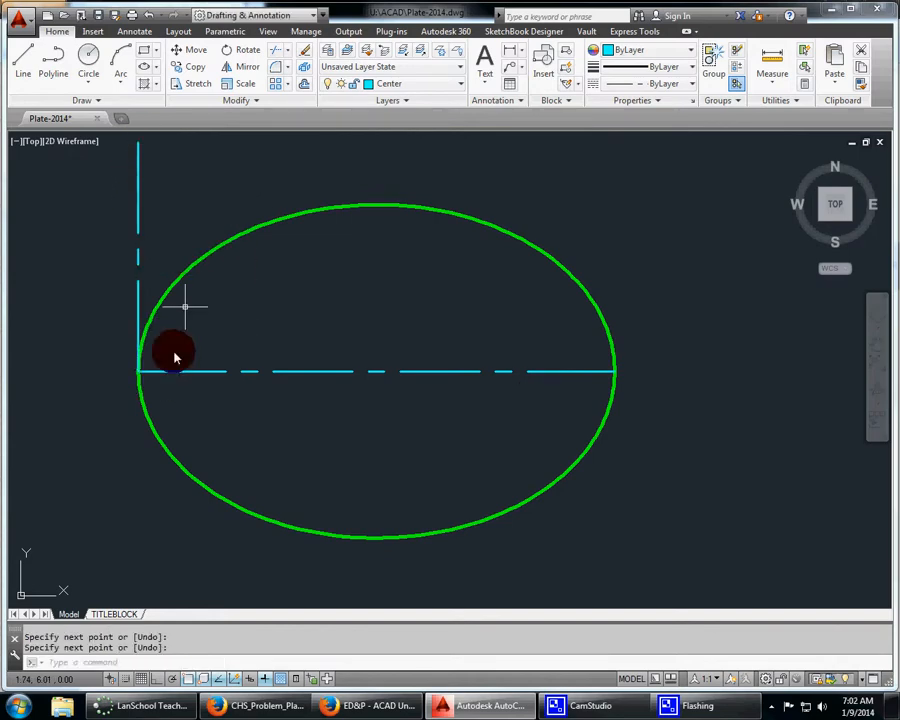
- Stretch both ends of the horizontal centerline a short distance beyond the ellipse's left and right quadrants
{"action": "left_click", "coordinate": [180, 371]}
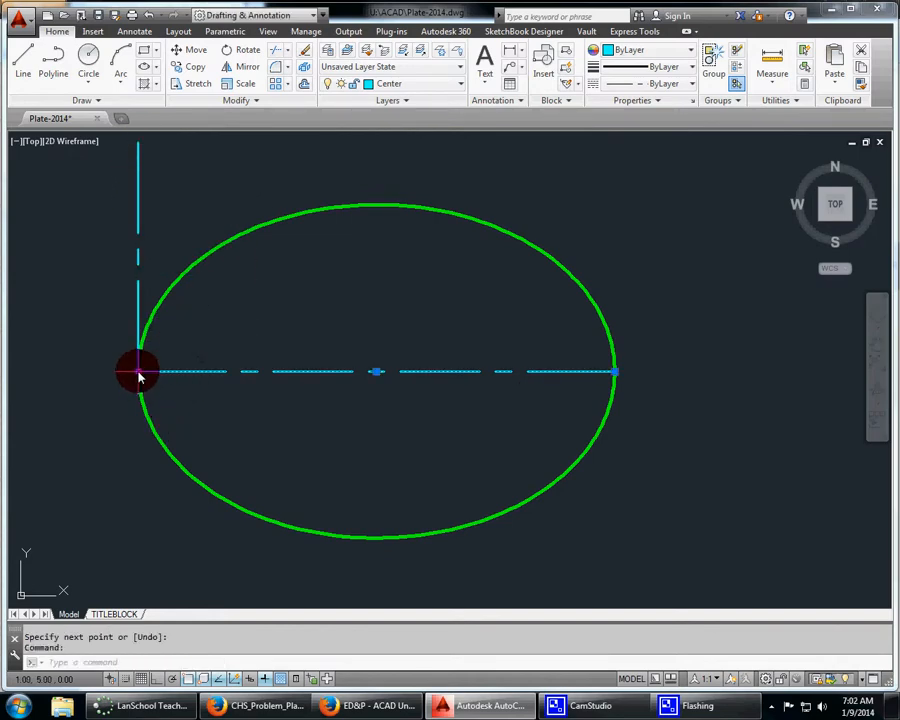
{"action": "left_click", "coordinate": [139, 373]}
{"action": "left_click", "coordinate": [116, 371]}
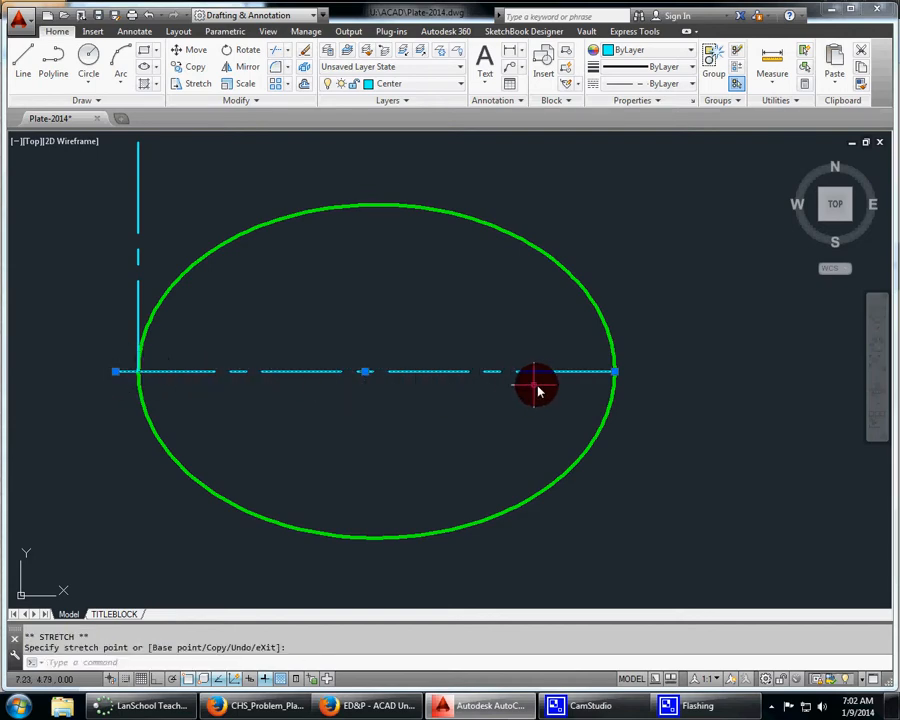
{"action": "left_click", "coordinate": [612, 372]}
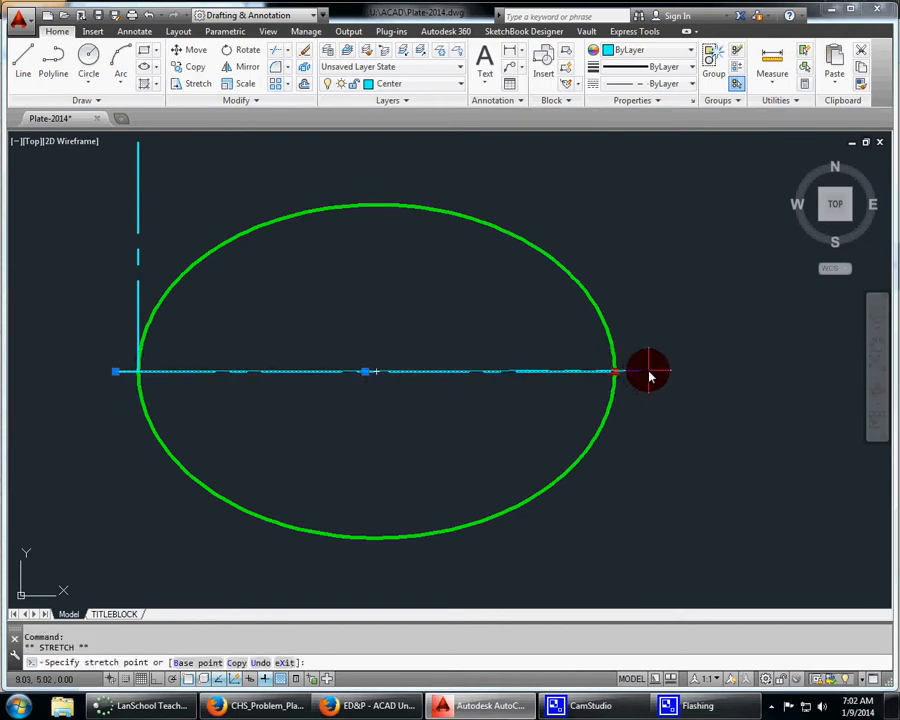
{"action": "left_click", "coordinate": [651, 372]}
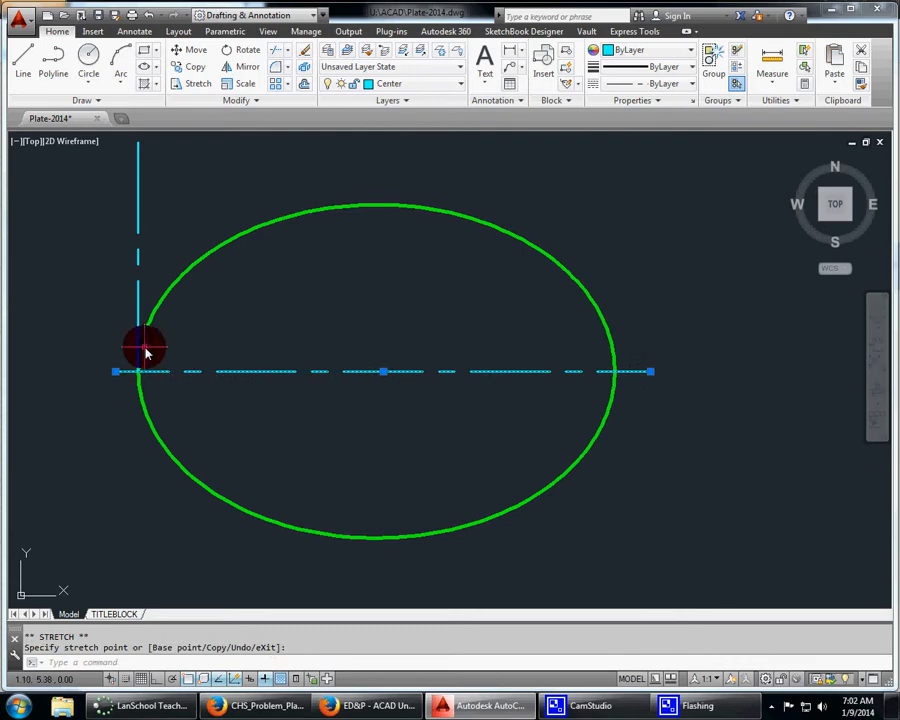
{"action": "key", "text": "Escape"}
- Stretch the lower end of the vertical centerline straight down to below the ellipse, using Ortho mode only for this stretch
{"action": "left_click", "coordinate": [137, 333]}
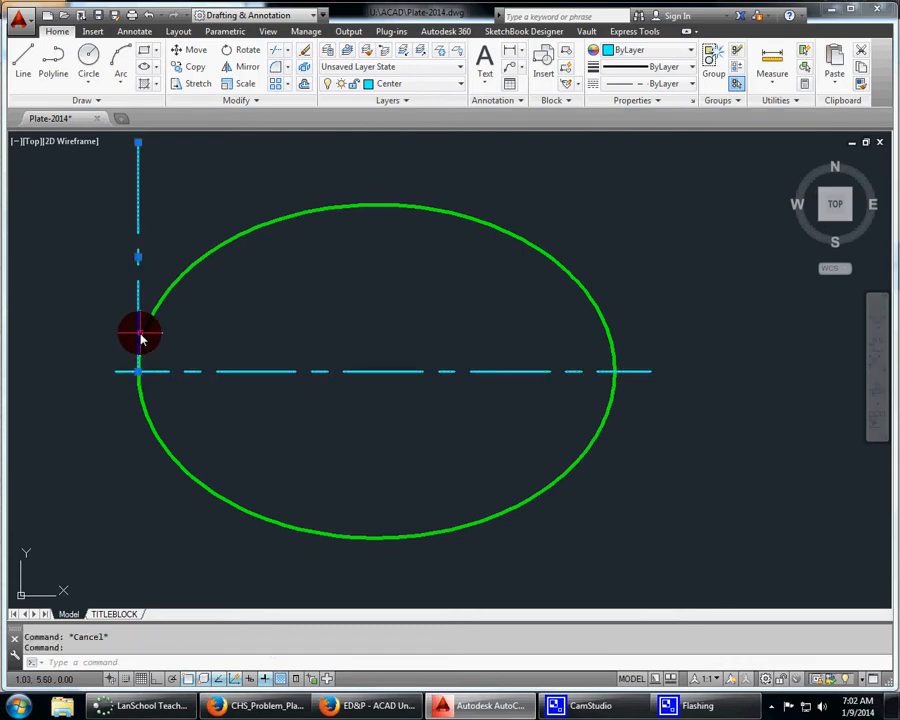
{"action": "left_click", "coordinate": [137, 373]}
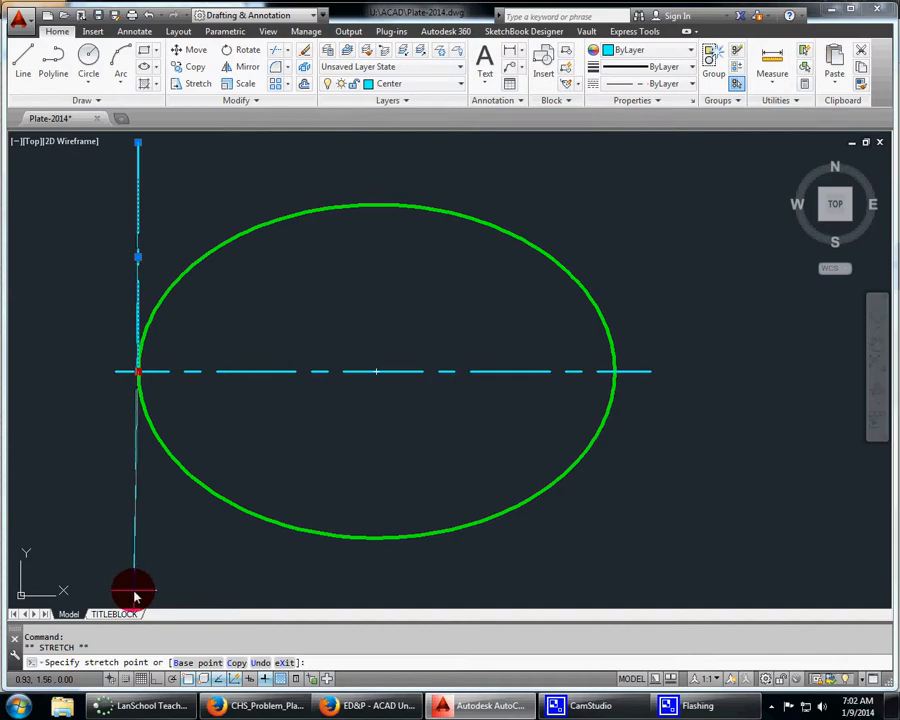
{"action": "left_click", "coordinate": [156, 679]}
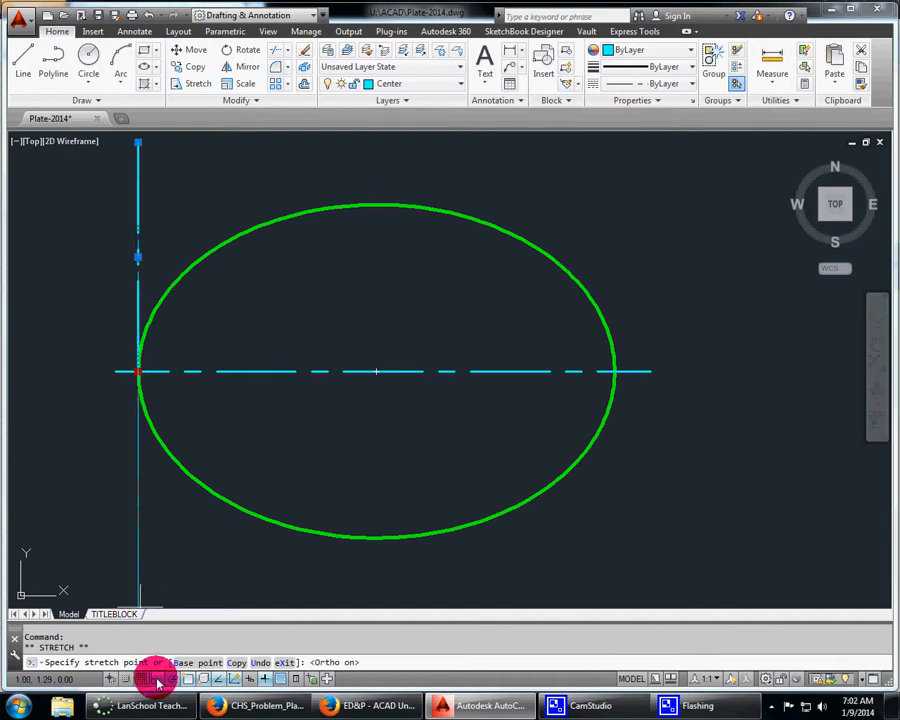
{"action": "left_click", "coordinate": [137, 600]}
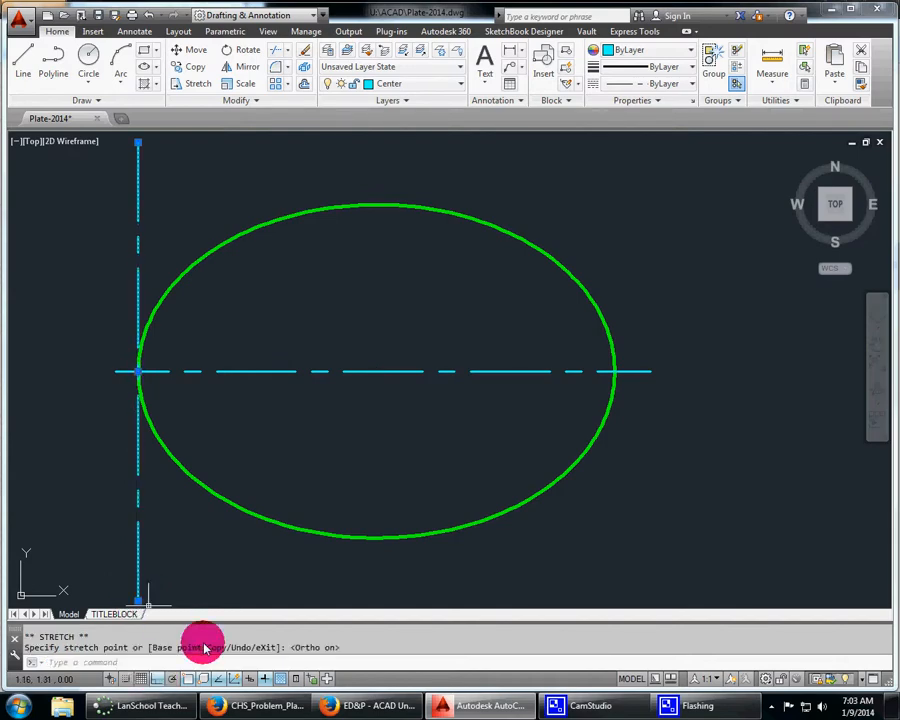
{"action": "left_click", "coordinate": [156, 679]}
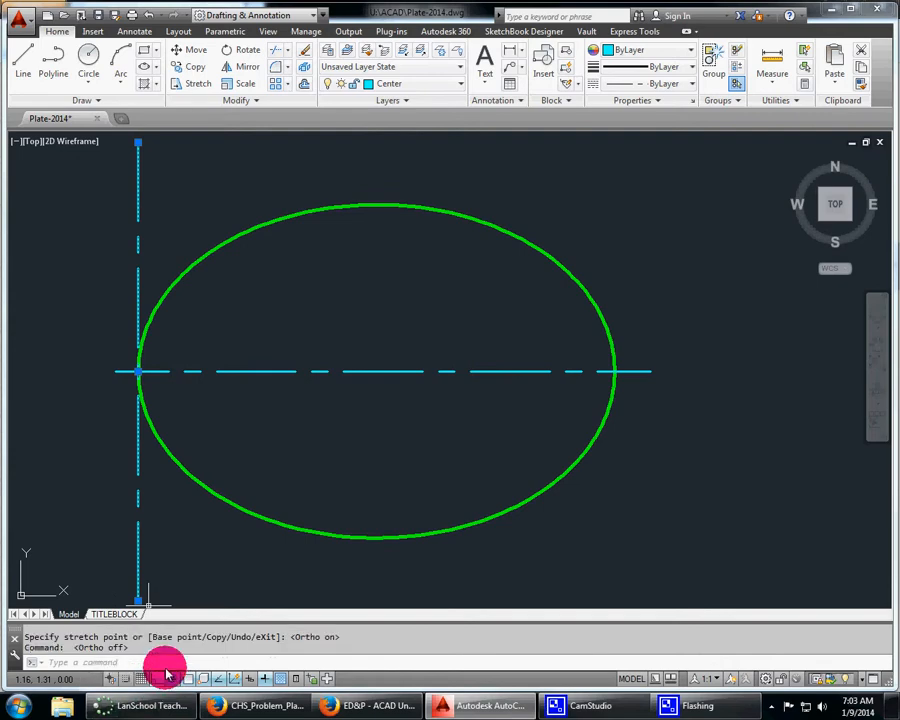
{"action": "key", "text": "Escape"}
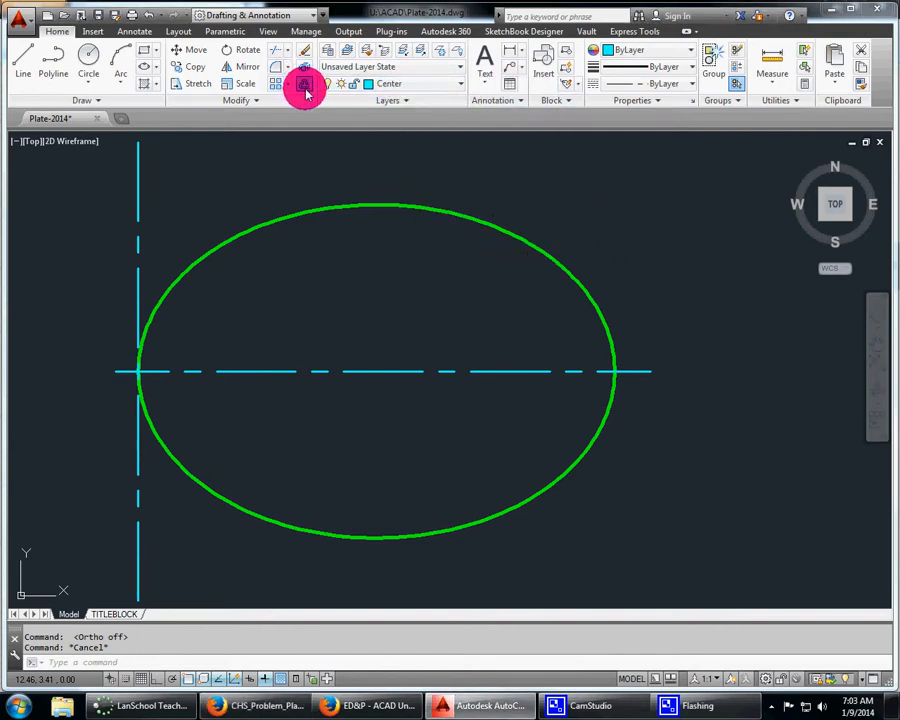
{"action": "key", "text": "Return"}
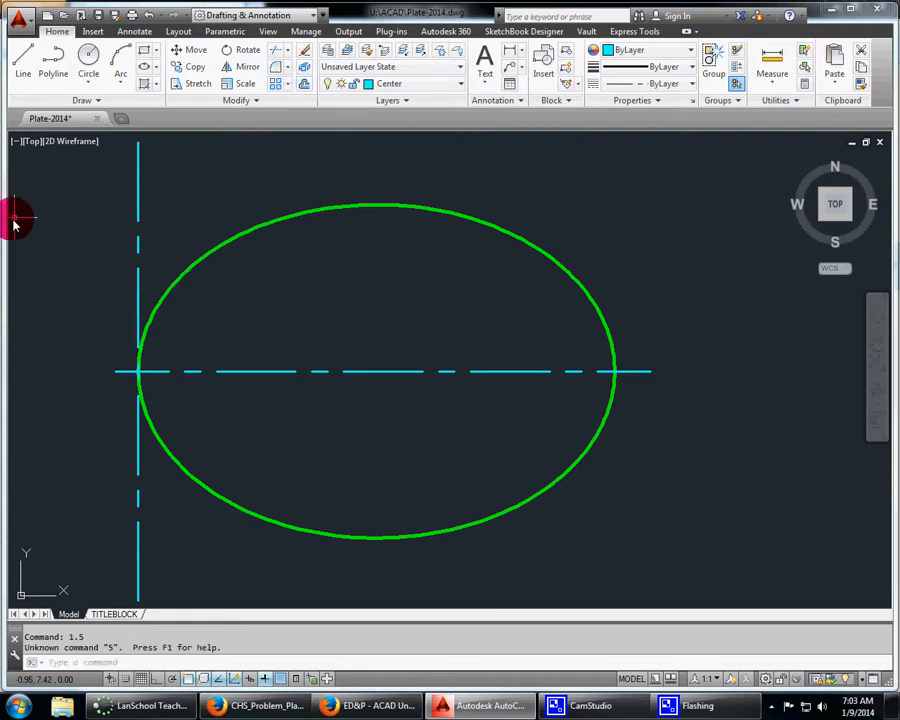
{"action": "left_click", "coordinate": [139, 205]}
{"action": "key", "text": "Escape"}
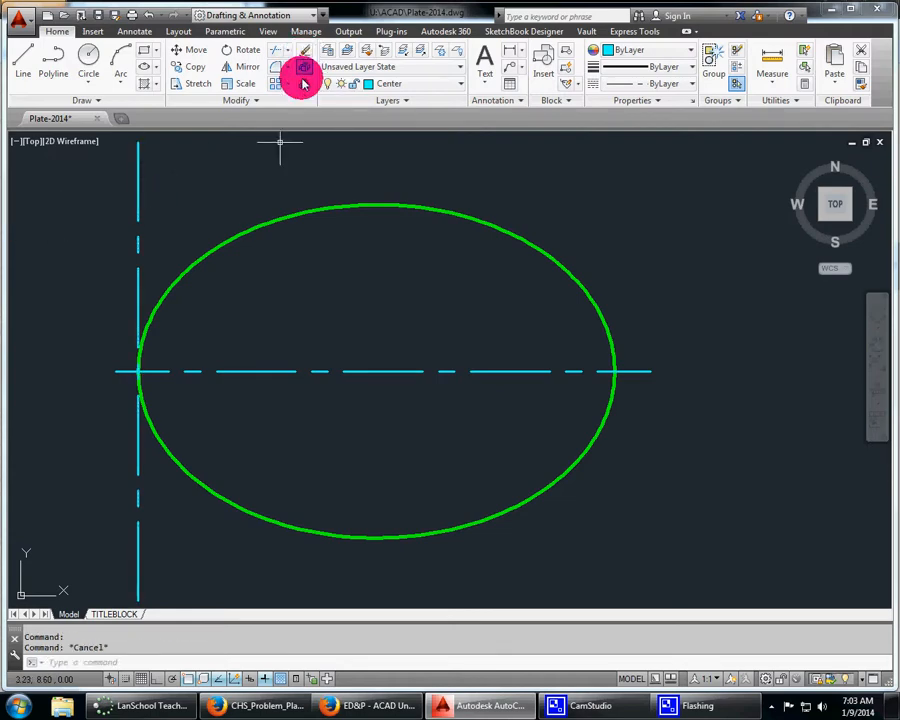
- Offset the vertical centerline at the ellipse's left quadrant 1.5 to the right
{"action": "left_click", "coordinate": [305, 85]}
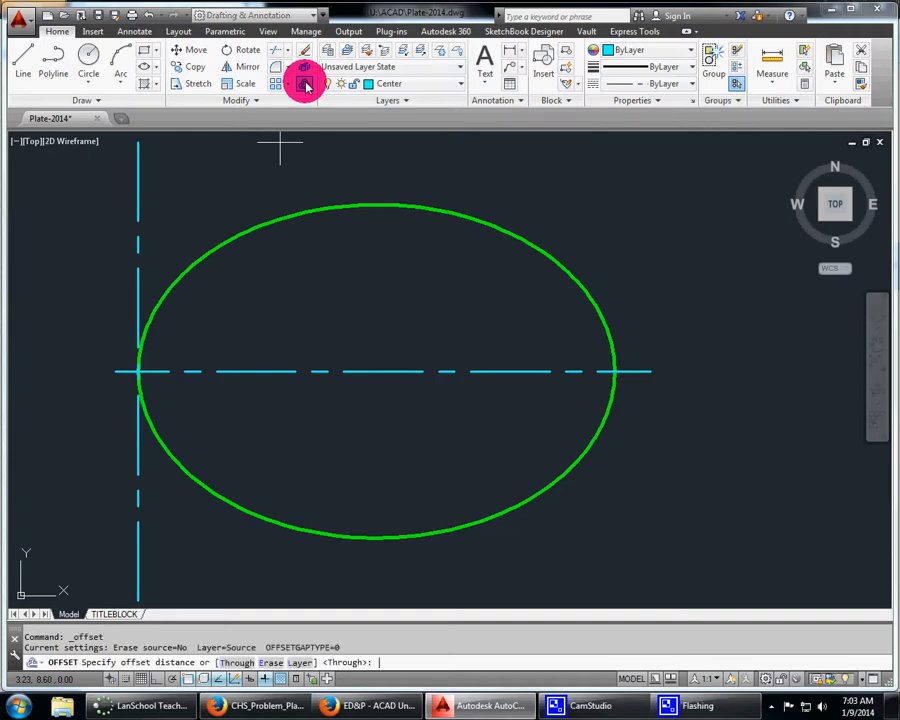
{"action": "key", "text": "Return"}
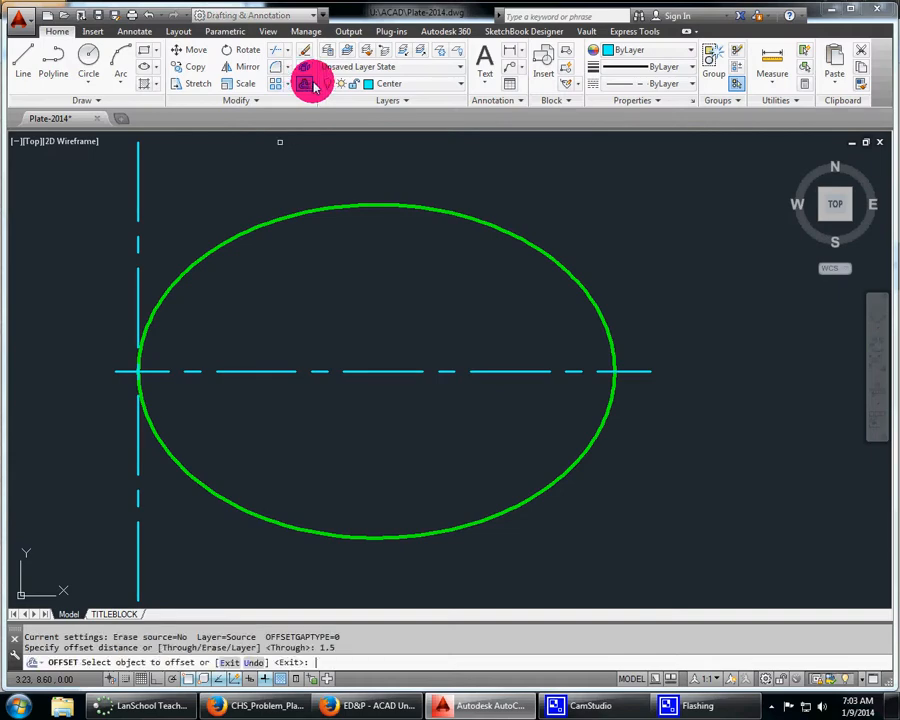
{"action": "left_click", "coordinate": [140, 204]}
{"action": "left_click", "coordinate": [215, 194]}
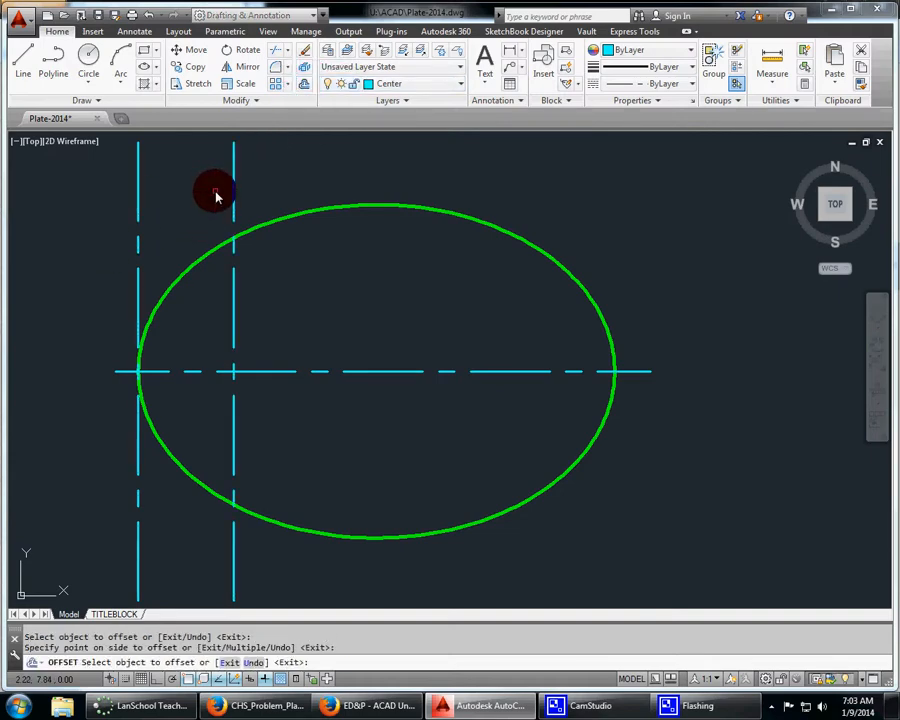
{"action": "key", "text": "Return"}
- Offset the second vertical centerline from the left by .75 to the right
{"action": "key", "text": "Return"}
{"action": "type", "text": "."}
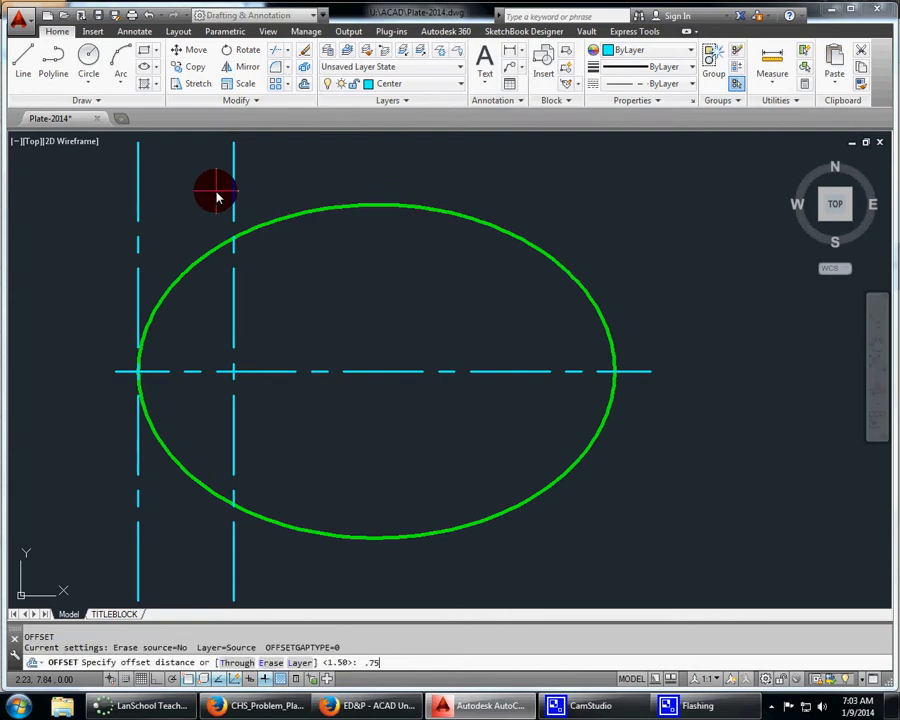
{"action": "key", "text": "Return"}
{"action": "left_click", "coordinate": [235, 203]}
{"action": "left_click", "coordinate": [272, 187]}
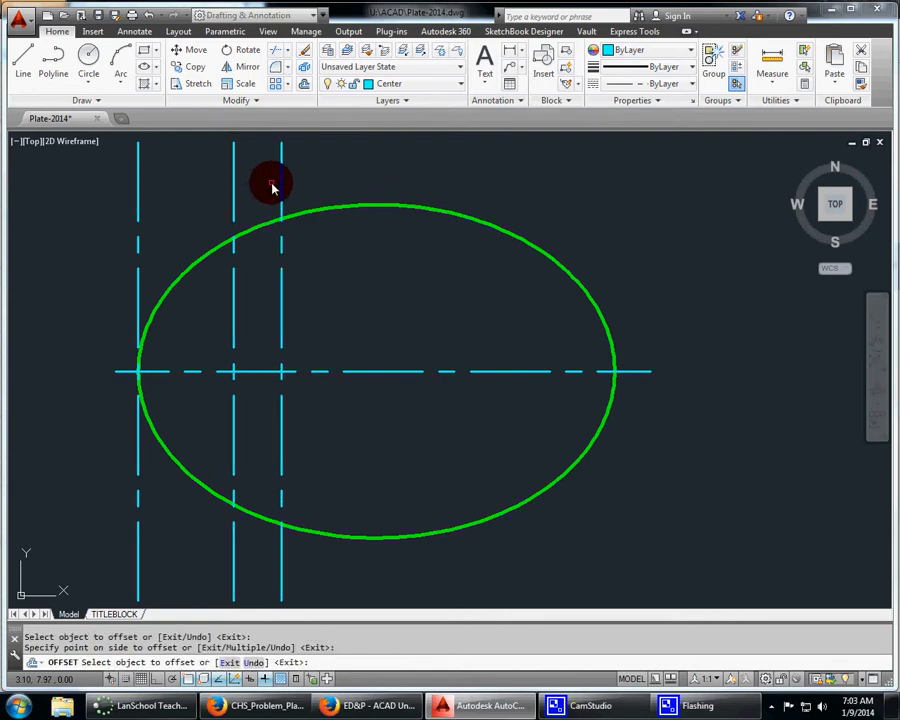
{"action": "key", "text": "Return"}
- Offset the third vertical centerline from the left by 2.06 to the right
{"action": "key", "text": "Return"}
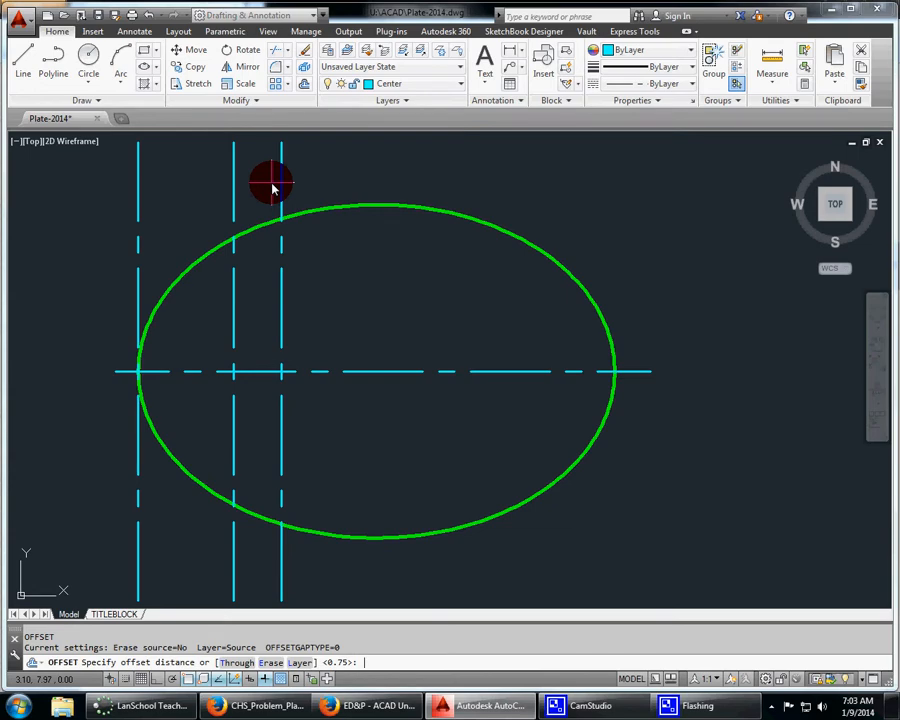
{"action": "type", "text": "2.06"}
{"action": "key", "text": "Return"}
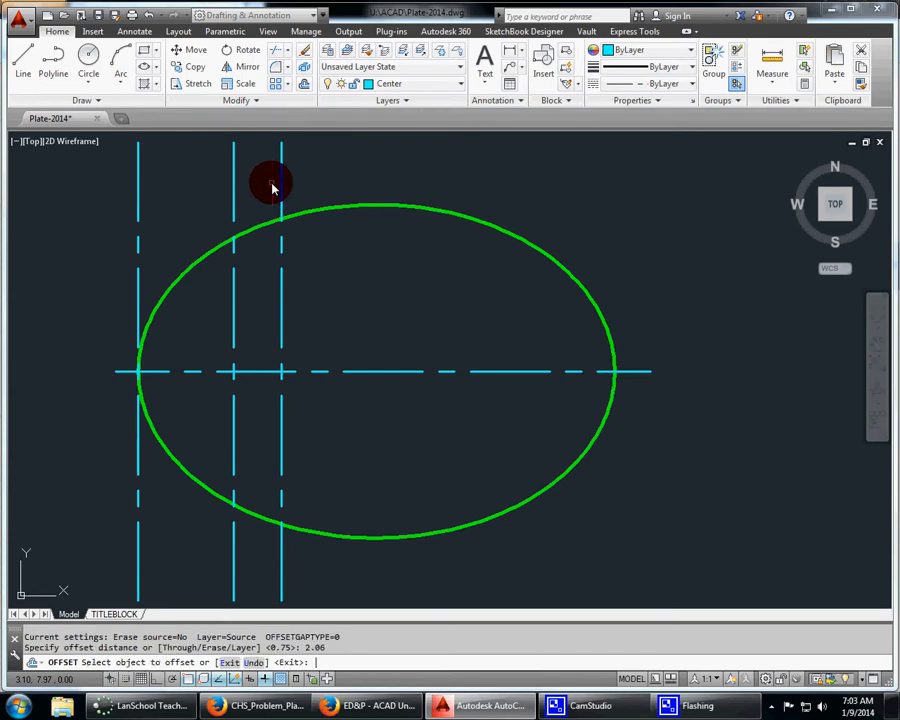
{"action": "left_click", "coordinate": [282, 187]}
{"action": "left_click", "coordinate": [384, 172]}
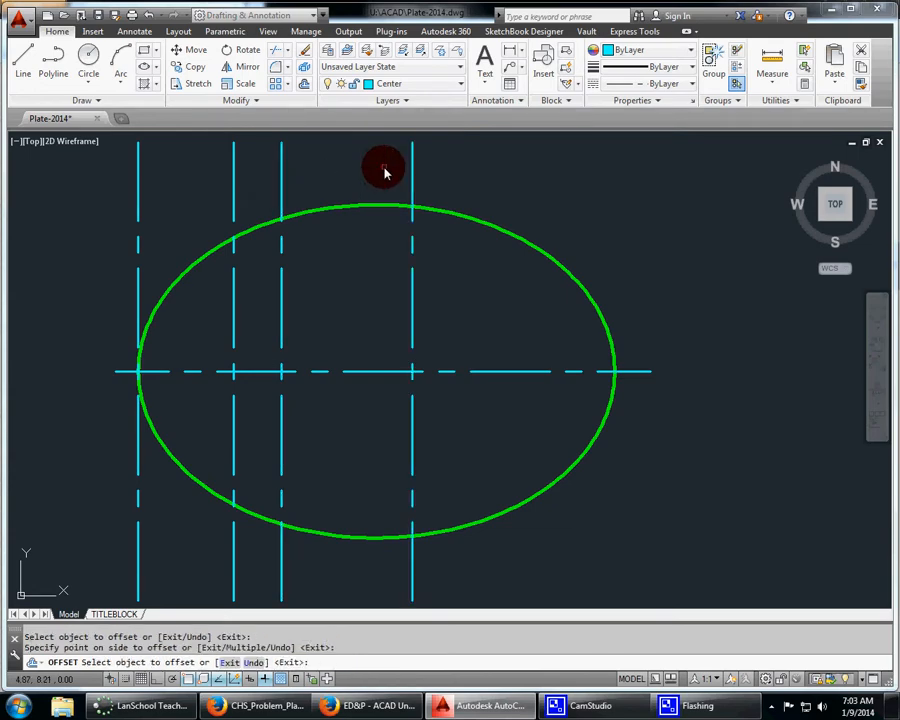
{"action": "key", "text": "Return"}
- Offset the fourth vertical centerline from the left by 1.69 to the right
{"action": "key", "text": "Return"}
{"action": "type", "text": "1"}
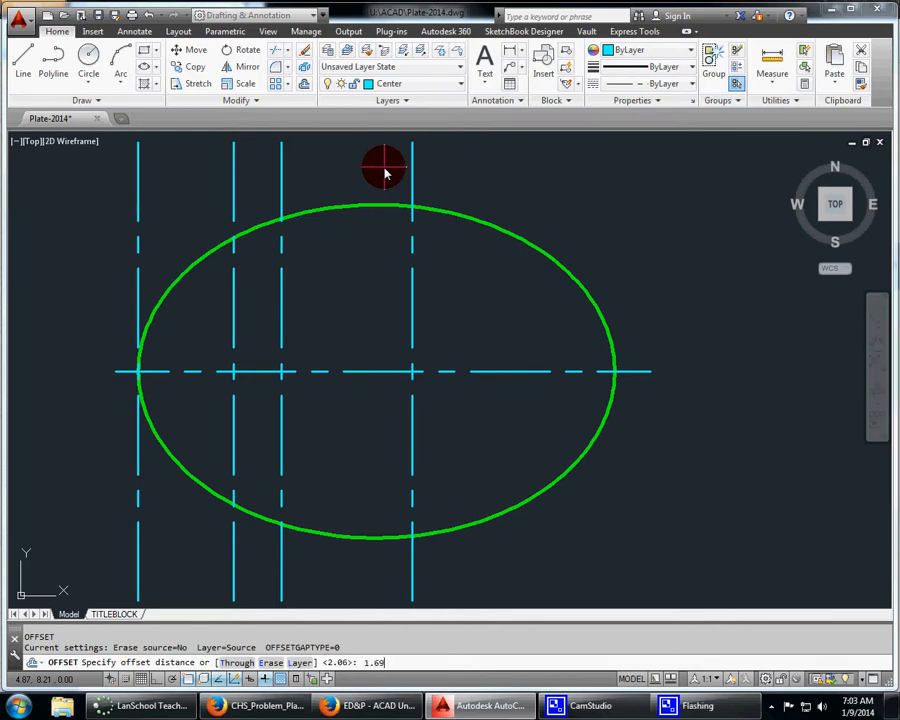
{"action": "type", "text": ".69"}
{"action": "key", "text": "Return"}
{"action": "left_click", "coordinate": [413, 180]}
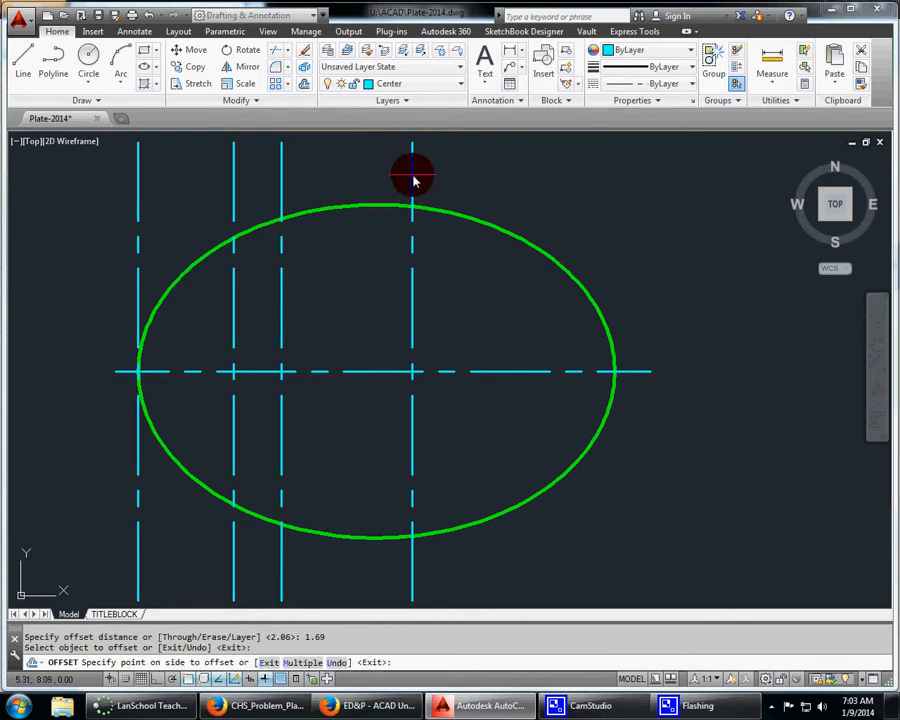
{"action": "left_click", "coordinate": [445, 178]}
{"action": "right_click", "coordinate": [445, 178]}
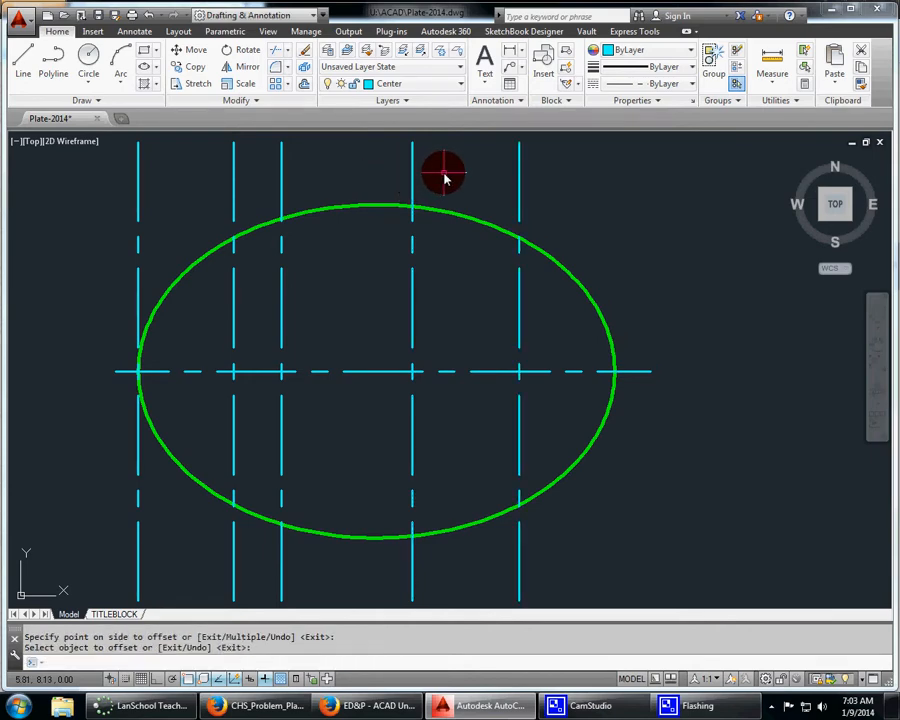
- Offset the horizontal centerline 1.5 upward and 1.5 downward
{"action": "right_click", "coordinate": [445, 178]}
{"action": "type", "text": "1.5"}
{"action": "key", "text": "Return"}
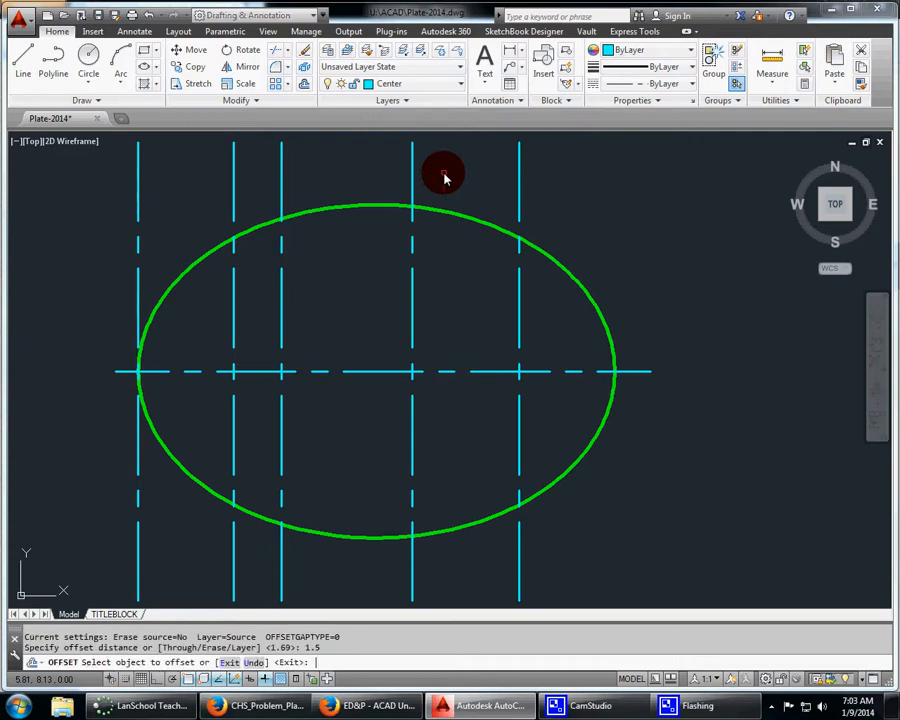
{"action": "left_click", "coordinate": [352, 371]}
{"action": "left_click", "coordinate": [350, 323]}
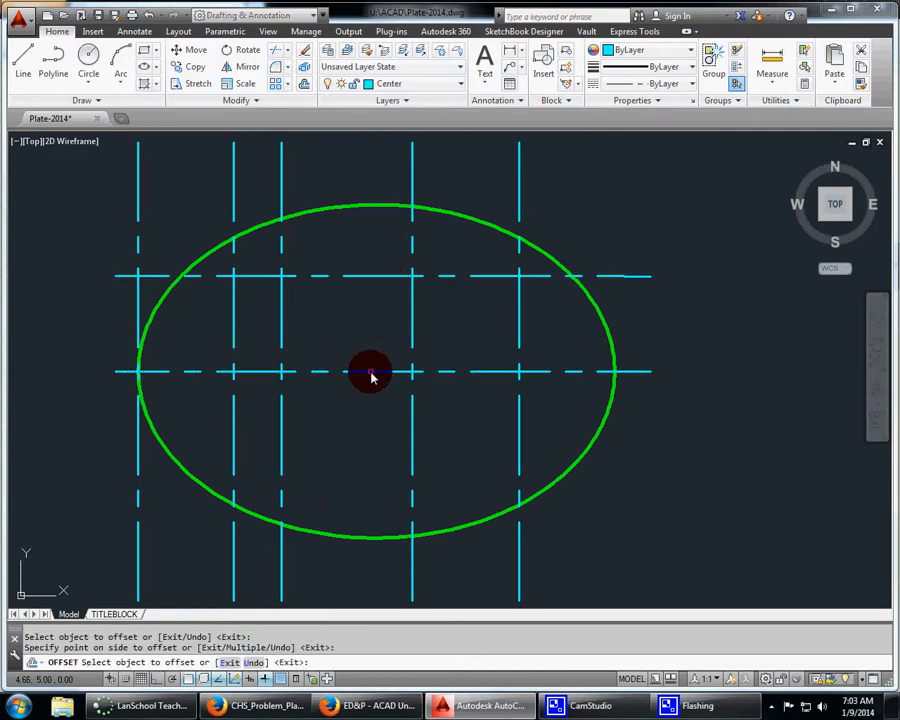
{"action": "left_click", "coordinate": [372, 372]}
{"action": "left_click", "coordinate": [382, 418]}
{"action": "right_click", "coordinate": [382, 418]}
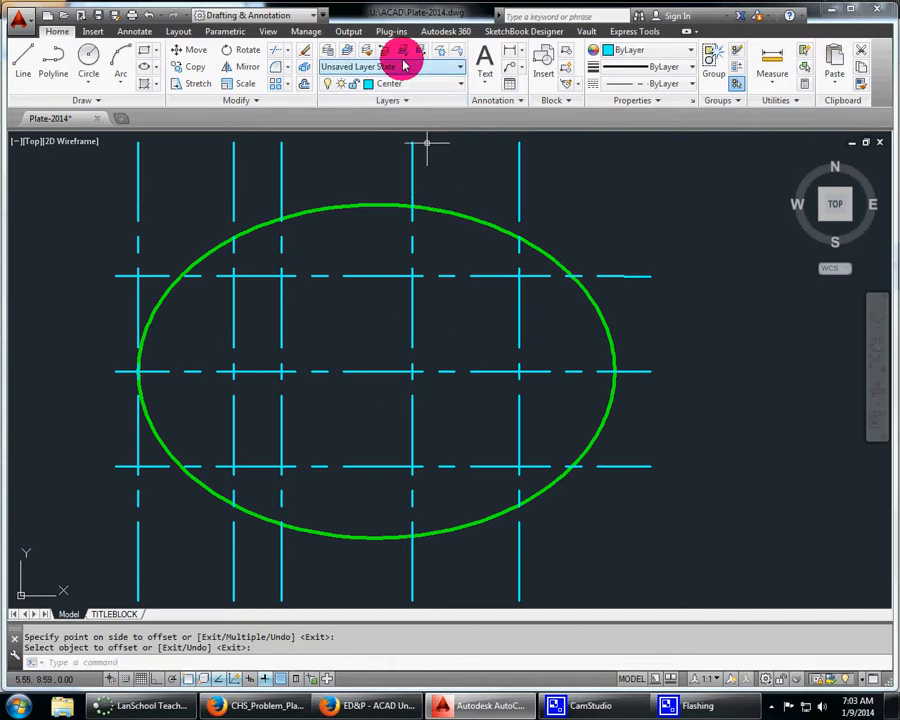
- Make Visible the current layer and draw a 1.13 diameter circle where the second vertical centerline from the left crosses the middle horizontal centerline
{"action": "left_click", "coordinate": [398, 84]}
{"action": "left_click", "coordinate": [401, 302]}
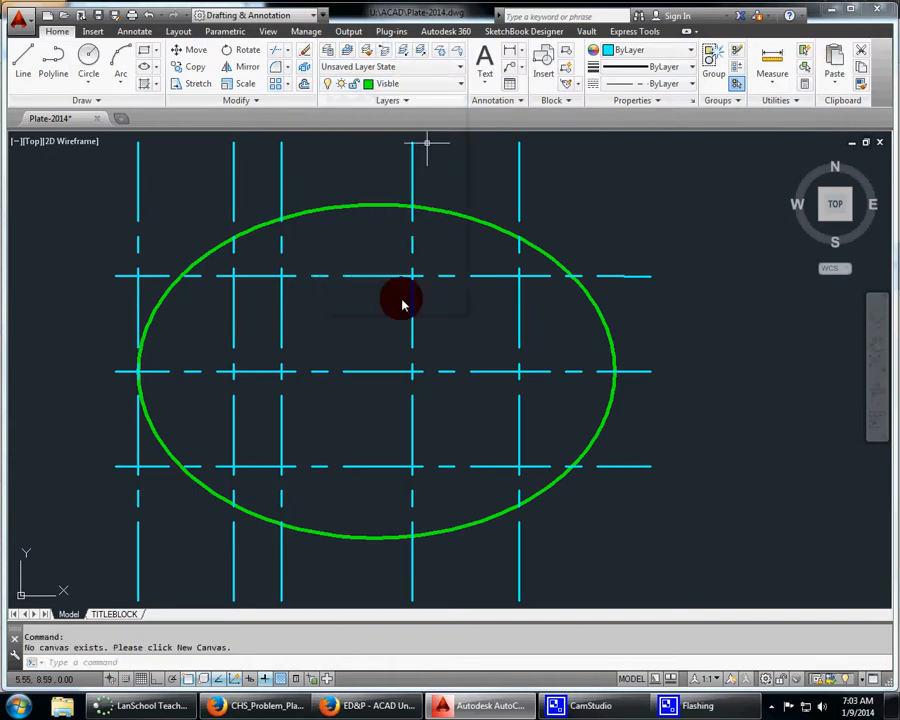
{"action": "left_click", "coordinate": [91, 88]}
{"action": "left_click", "coordinate": [68, 112]}
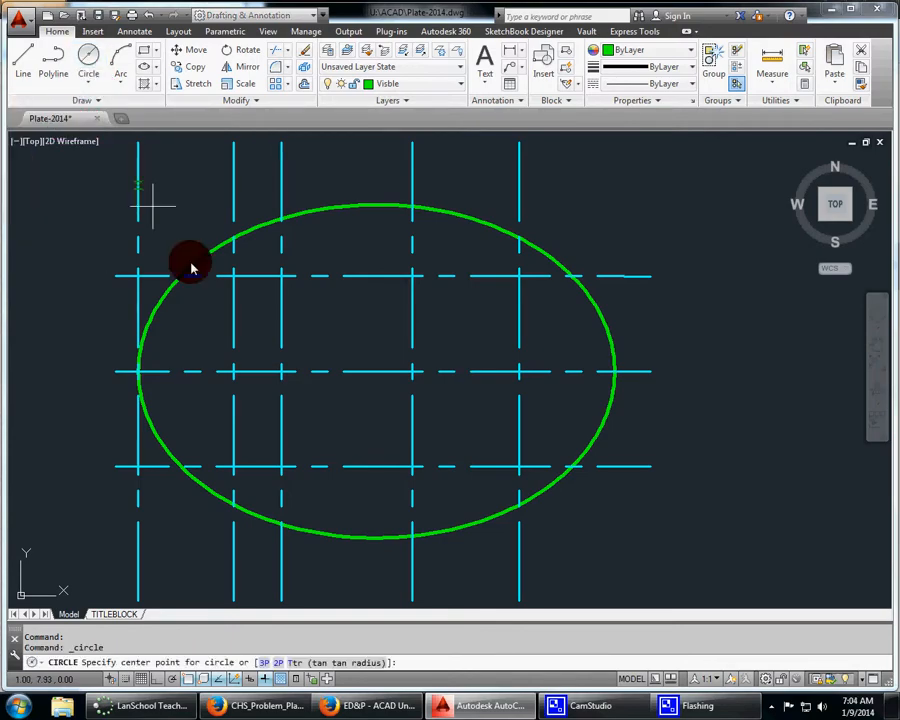
{"action": "left_click", "coordinate": [236, 377]}
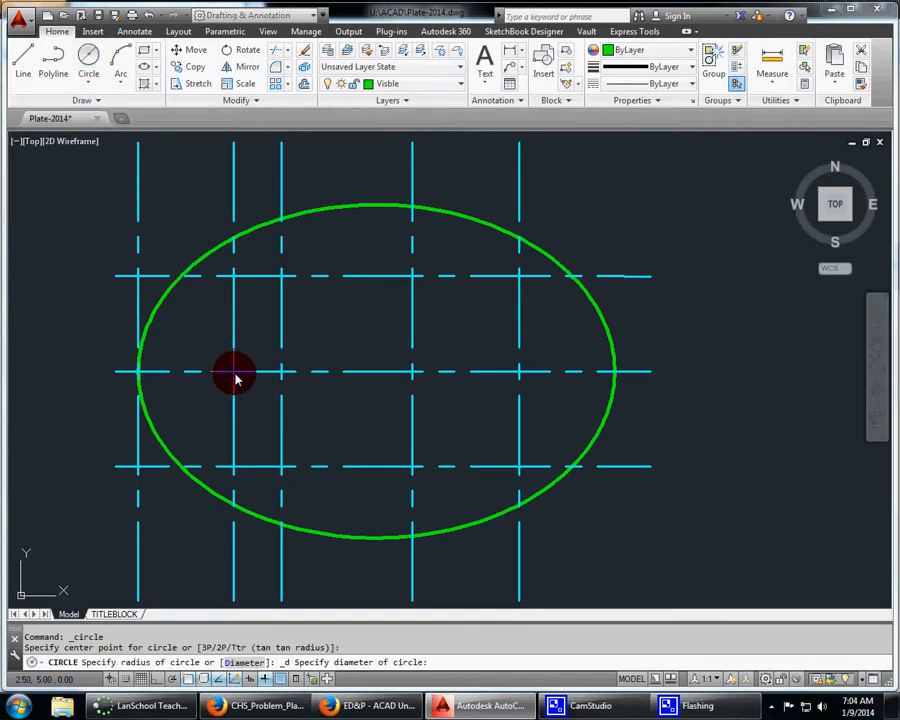
{"action": "type", "text": "1.13"}
{"action": "key", "text": "Return"}
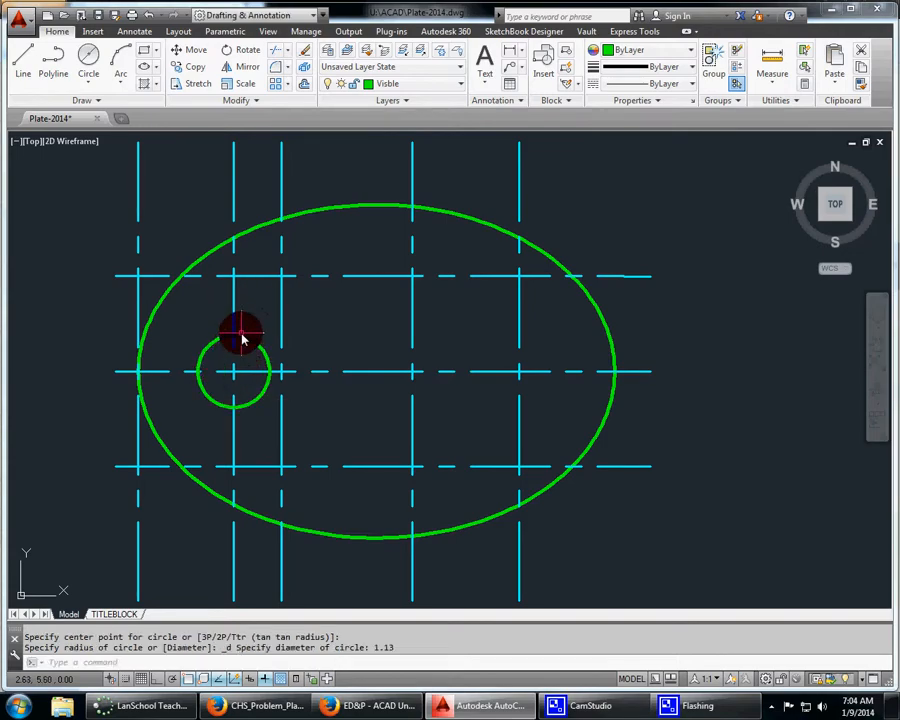
- Draw .19 radius circles where the third vertical centerline from the left crosses the upper and lower horizontal centerlines
{"action": "left_click", "coordinate": [88, 80]}
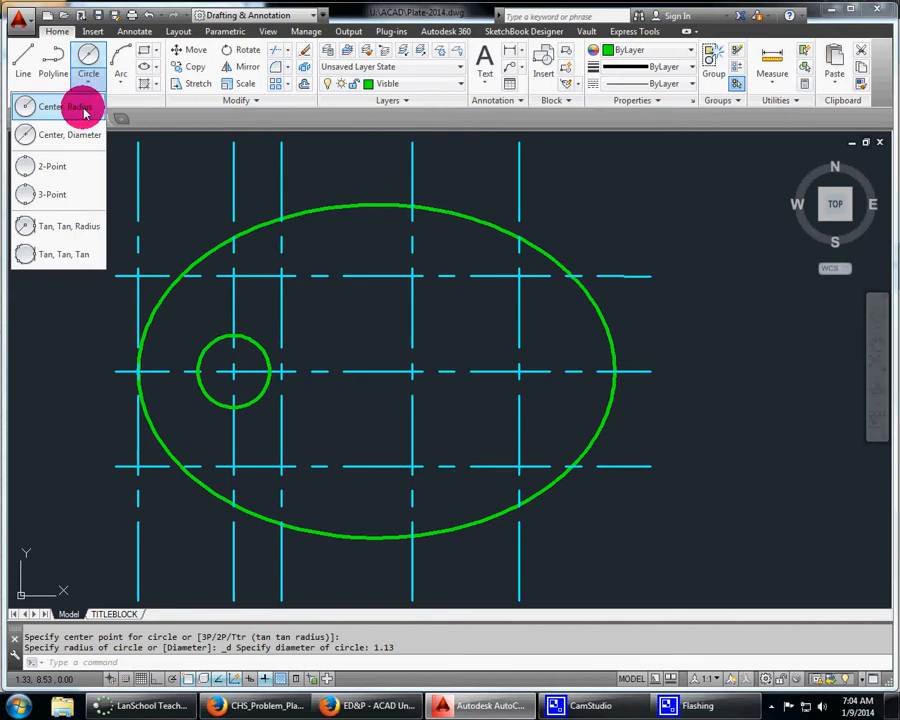
{"action": "left_click", "coordinate": [80, 104]}
{"action": "left_click", "coordinate": [283, 285]}
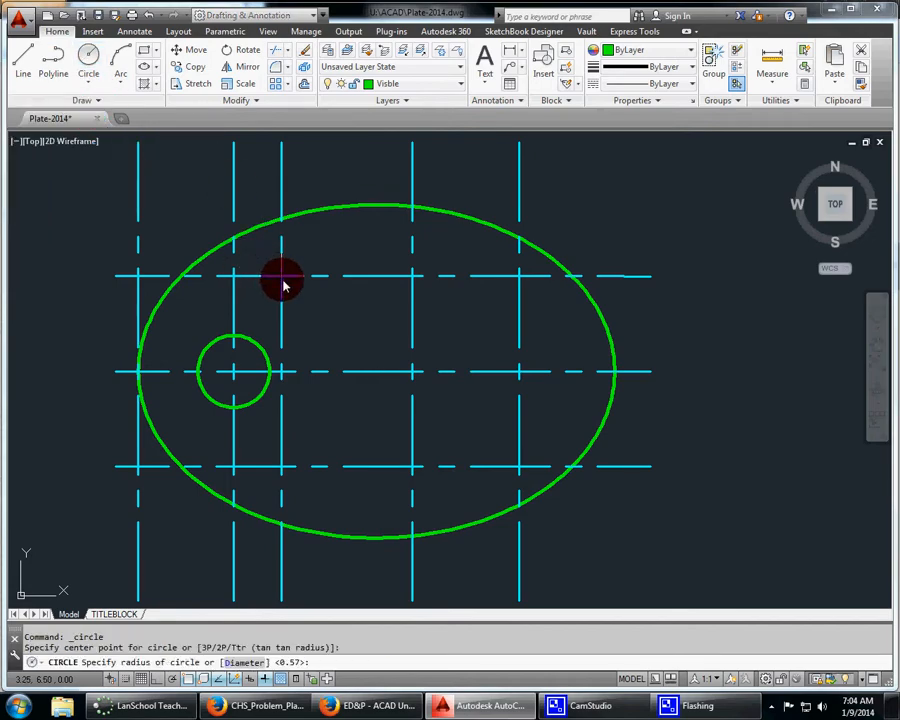
{"action": "type", "text": ".25"}
{"action": "key", "text": "Return"}
{"action": "key", "text": "Return"}
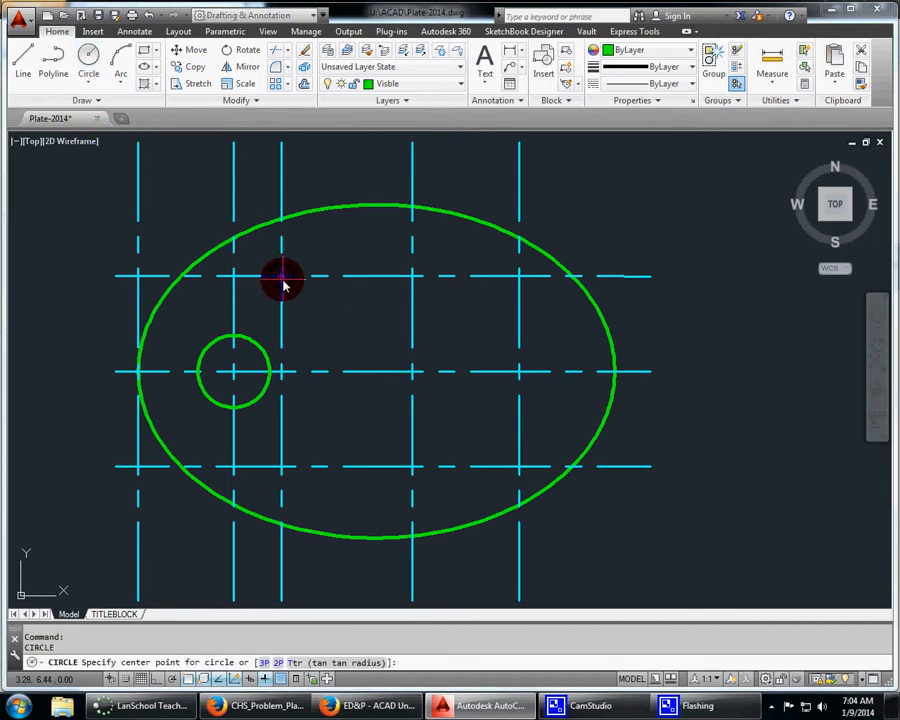
{"action": "left_click", "coordinate": [282, 468]}
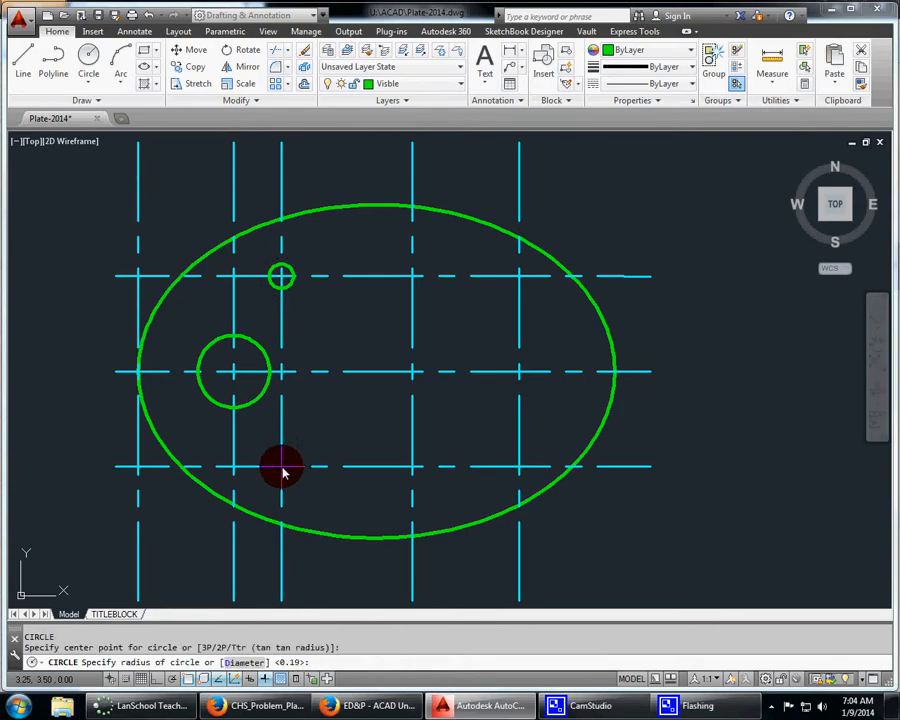
{"action": "key", "text": "Return"}
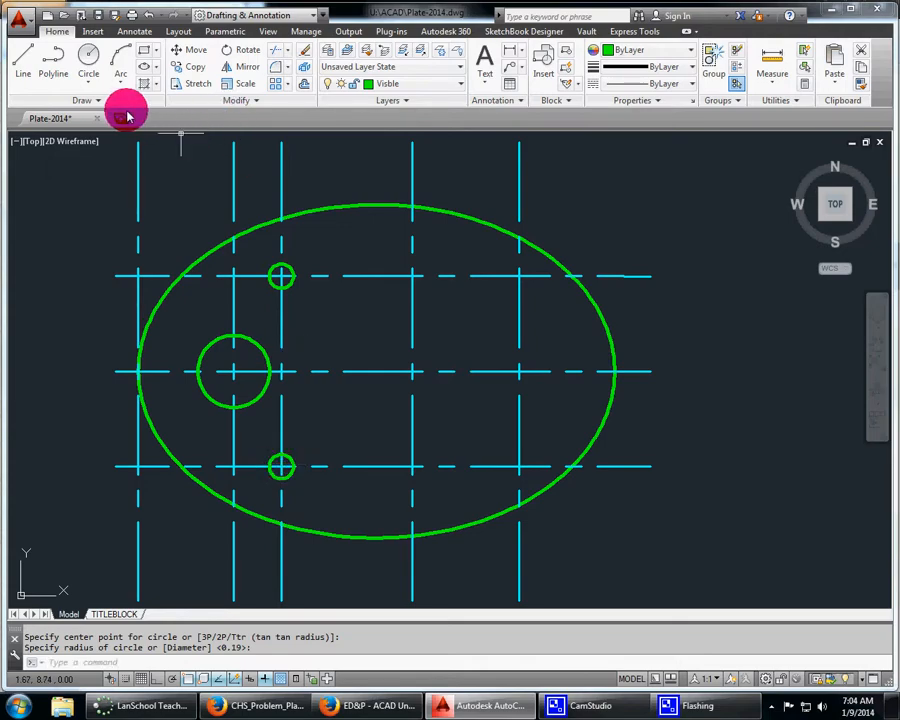
- Draw a 2.25 diameter circle where the rightmost vertical centerline crosses the middle horizontal centerline
{"action": "left_click", "coordinate": [88, 83]}
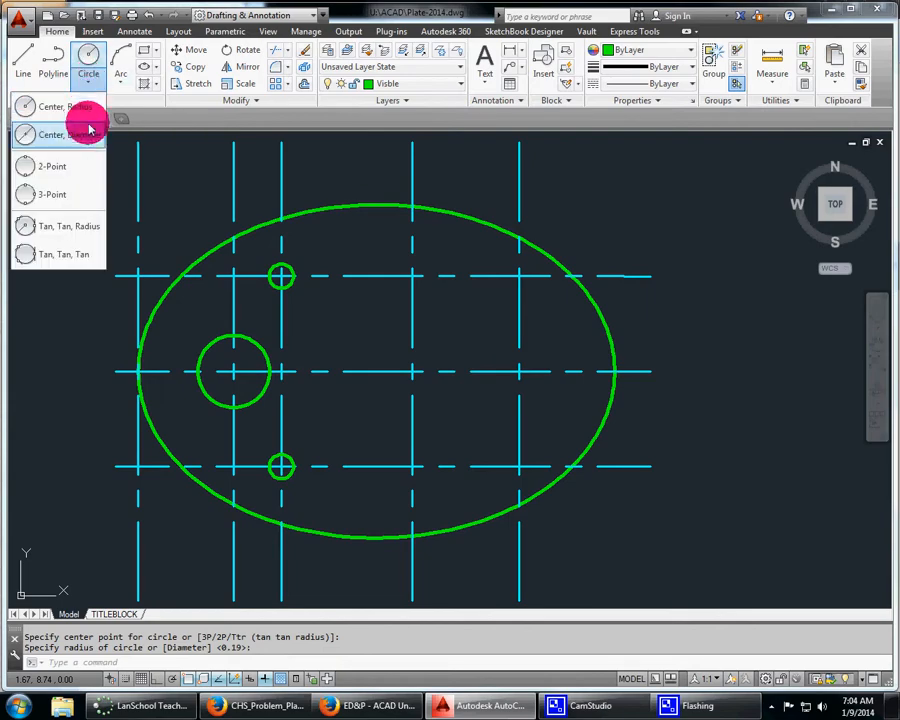
{"action": "left_click", "coordinate": [38, 127]}
{"action": "left_click", "coordinate": [516, 377]}
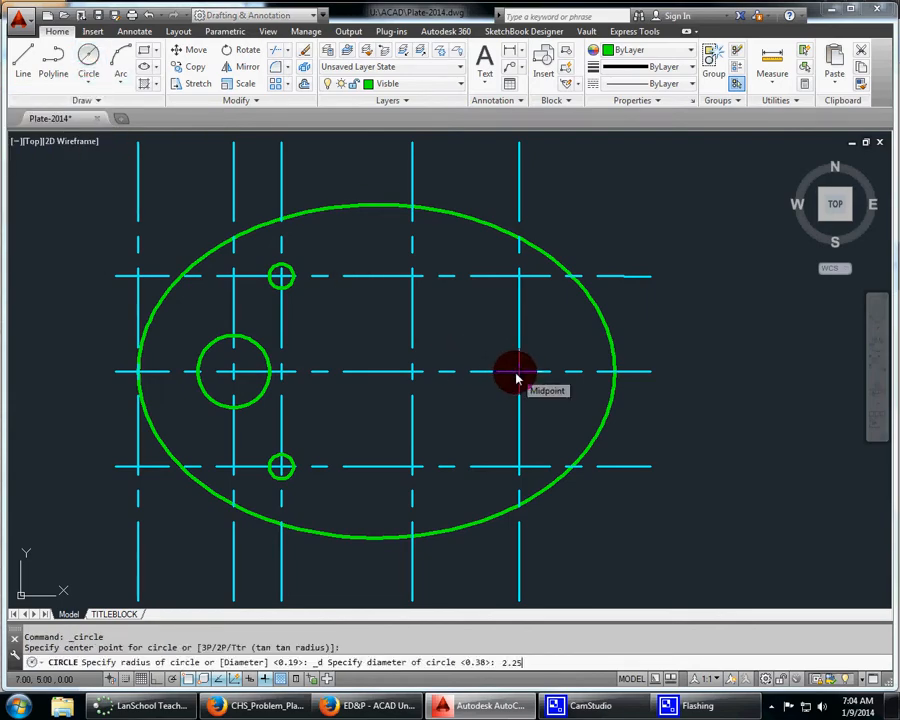
{"action": "key", "text": "Return"}
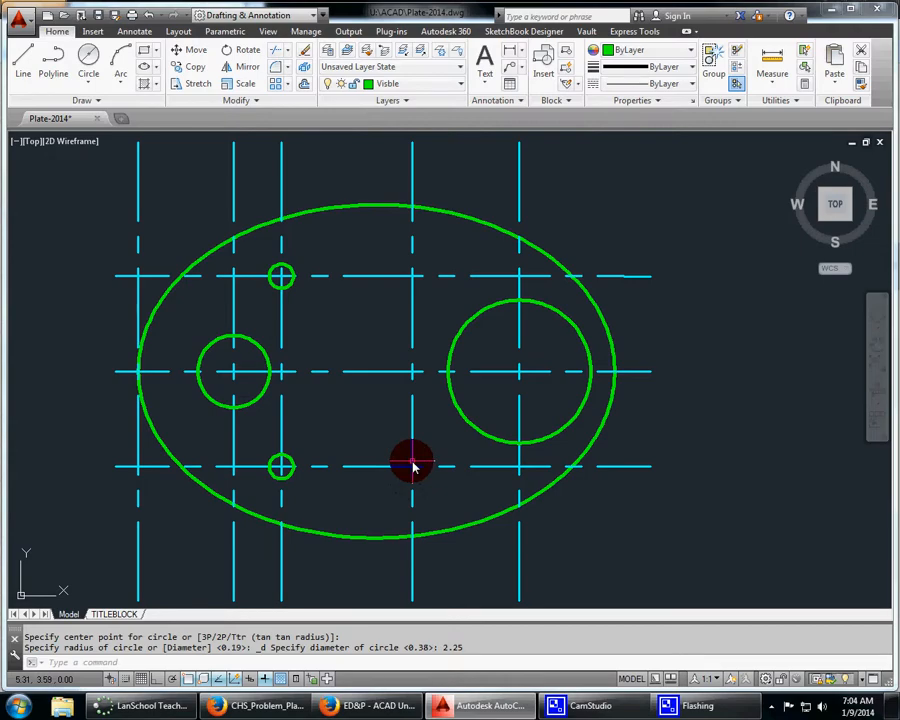
- Draw .38 radius circles where the fourth vertical centerline from the left crosses the lower and upper horizontal centerlines
{"action": "left_click", "coordinate": [89, 85]}
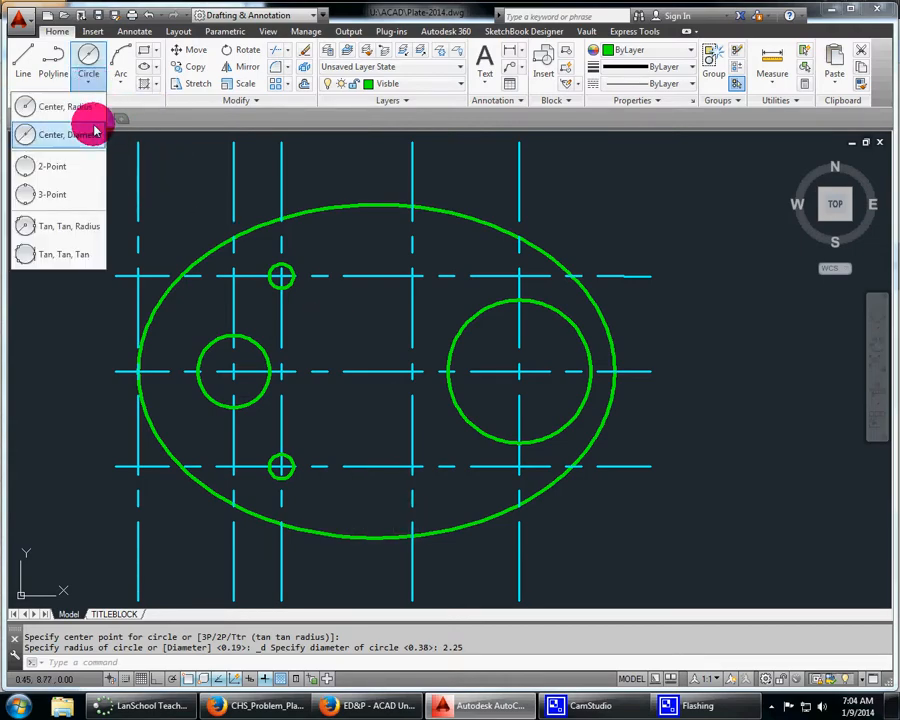
{"action": "left_click", "coordinate": [95, 132]}
{"action": "left_click", "coordinate": [413, 467]}
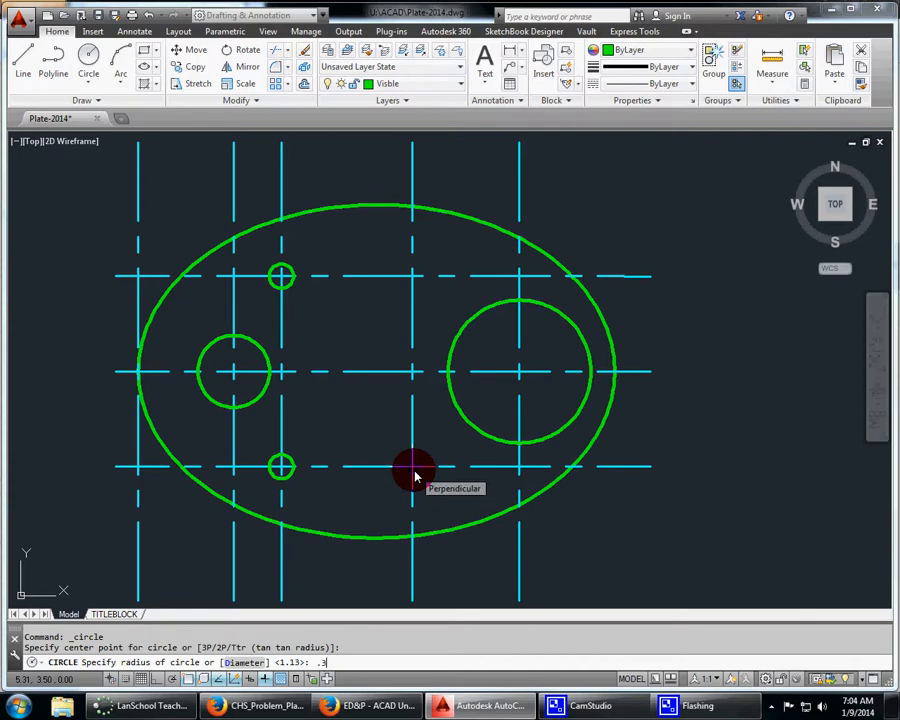
{"action": "type", "text": ".38"}
{"action": "key", "text": "Return"}
{"action": "key", "text": "Return"}
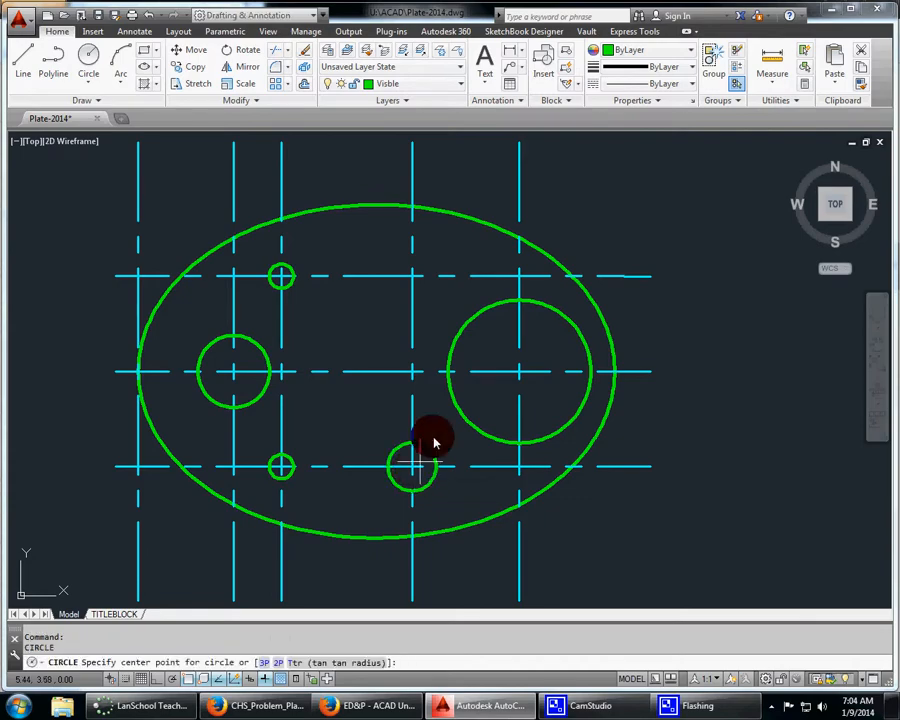
{"action": "left_click", "coordinate": [415, 282]}
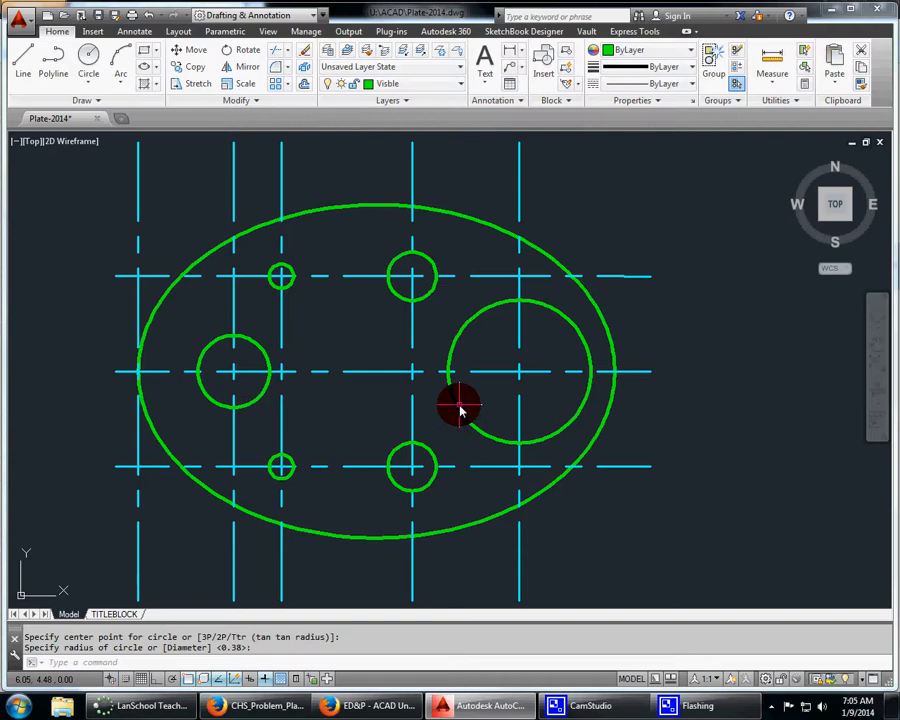
- Draw a 1.87 radius circle where the fourth vertical centerline from the left crosses the middle horizontal centerline
{"action": "left_click", "coordinate": [91, 62]}
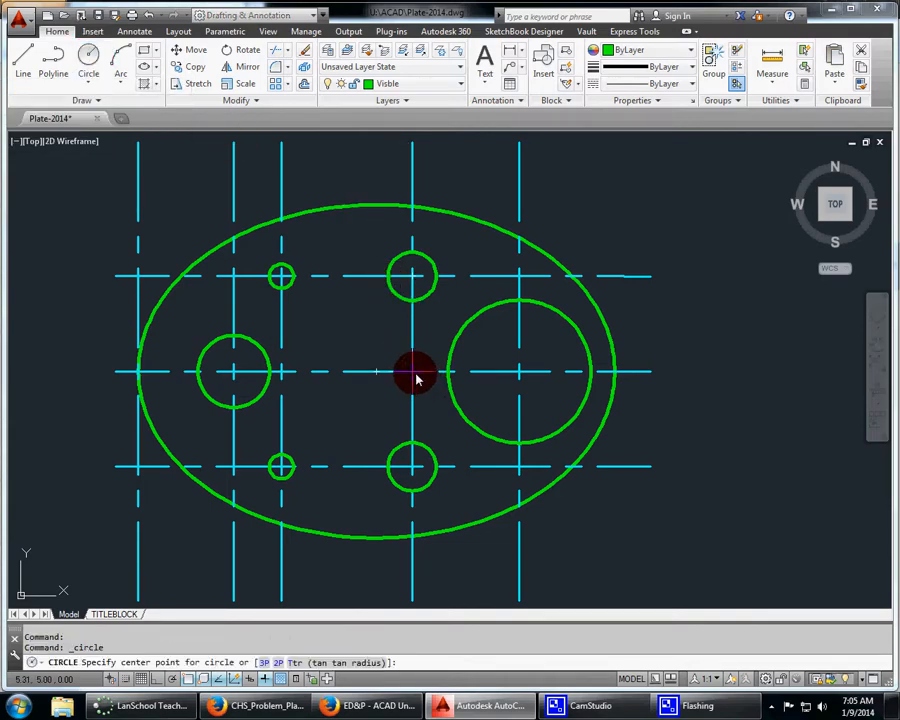
{"action": "left_click", "coordinate": [413, 373]}
{"action": "type", "text": "1."}
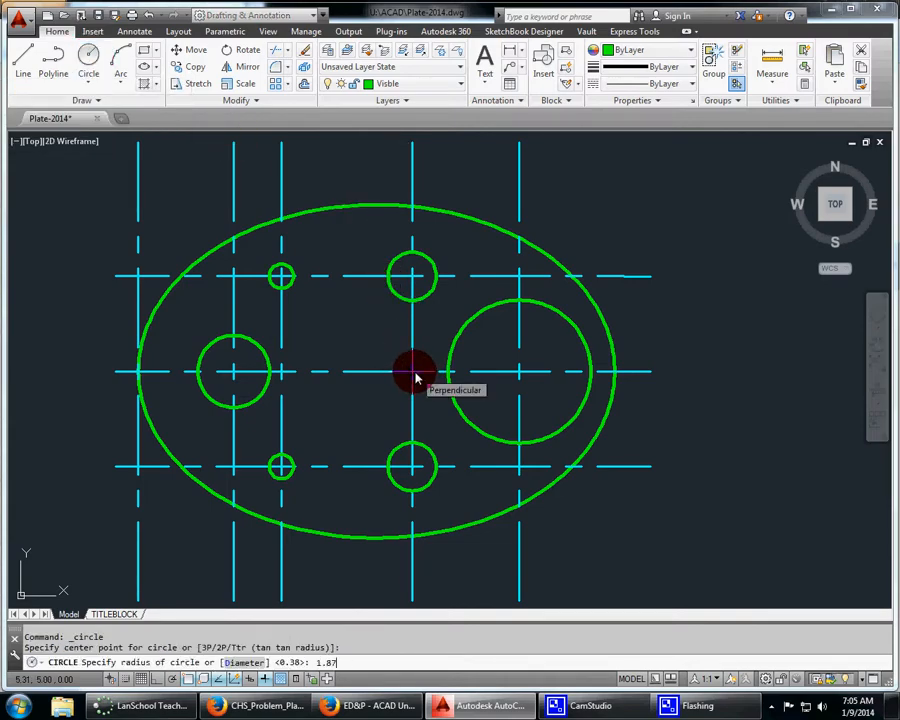
{"action": "type", "text": "87"}
{"action": "key", "text": "Return"}
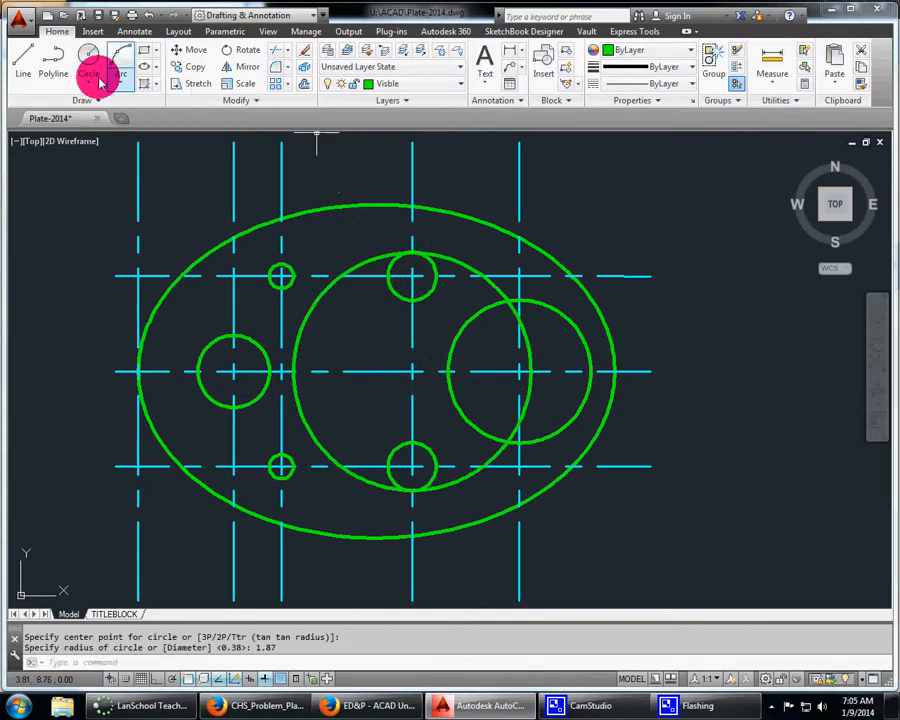
- Draw a circle concentric with the 1.87 radius circle, reaching the inner edge of the upper .38 radius circle
{"action": "left_click", "coordinate": [89, 85]}
{"action": "left_click", "coordinate": [75, 116]}
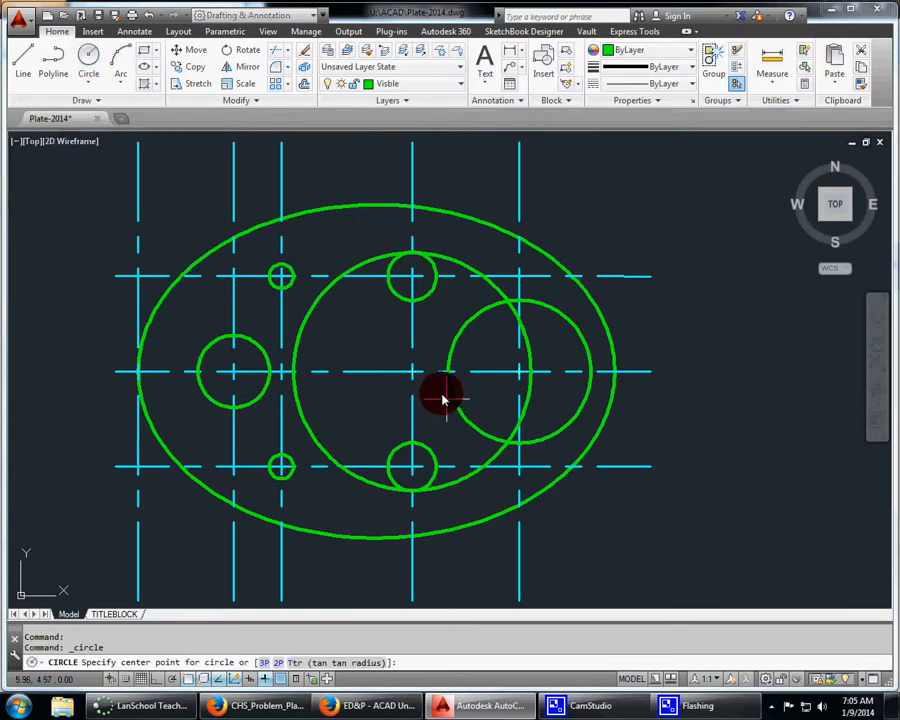
{"action": "left_click", "coordinate": [412, 372]}
{"action": "left_click", "coordinate": [412, 312]}
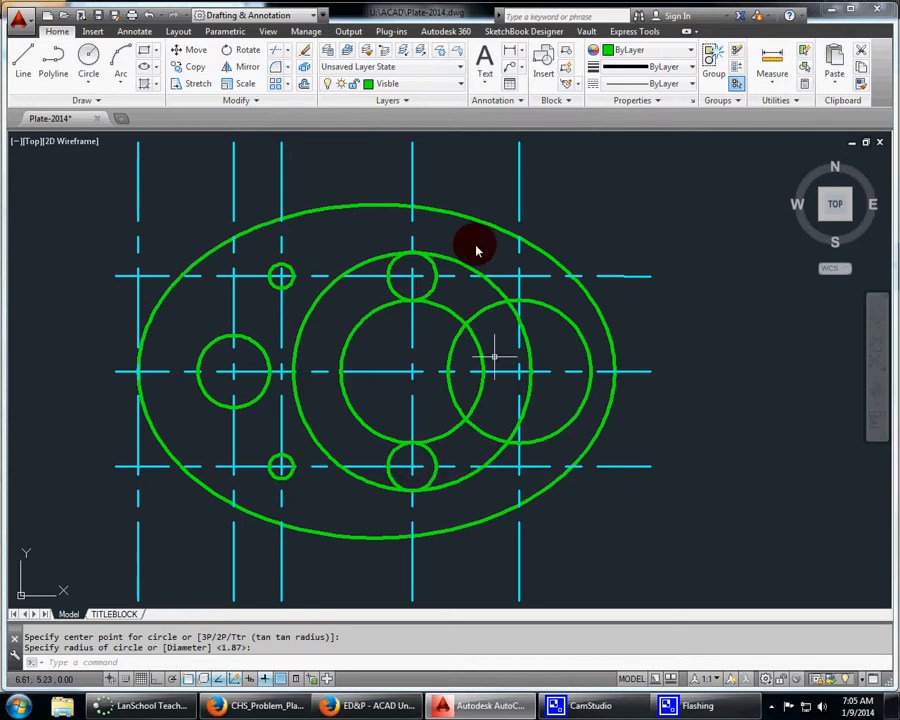
- Trim the two concentric circles and the two .38 radius circles into a C-shaped slot with rounded ends
{"action": "left_click", "coordinate": [281, 51]}
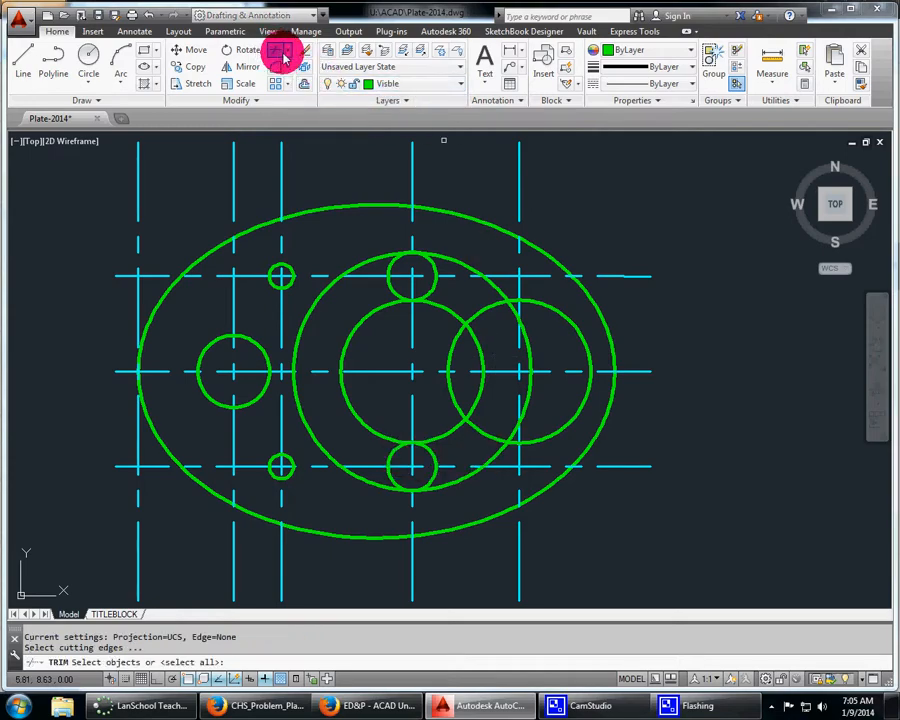
{"action": "key", "text": "Return"}
{"action": "left_click", "coordinate": [442, 258]}
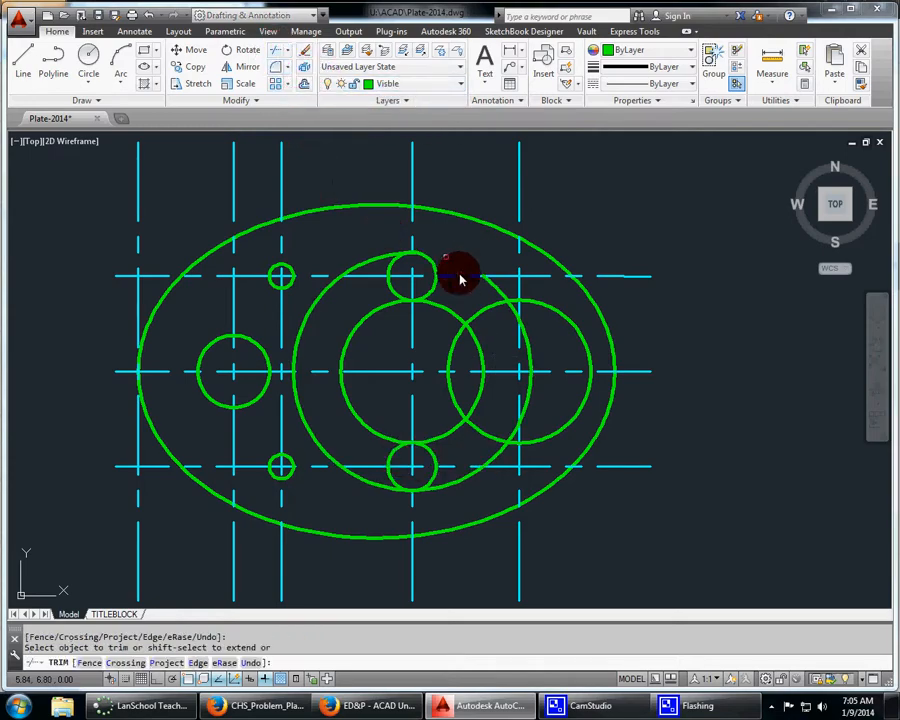
{"action": "left_click", "coordinate": [453, 314]}
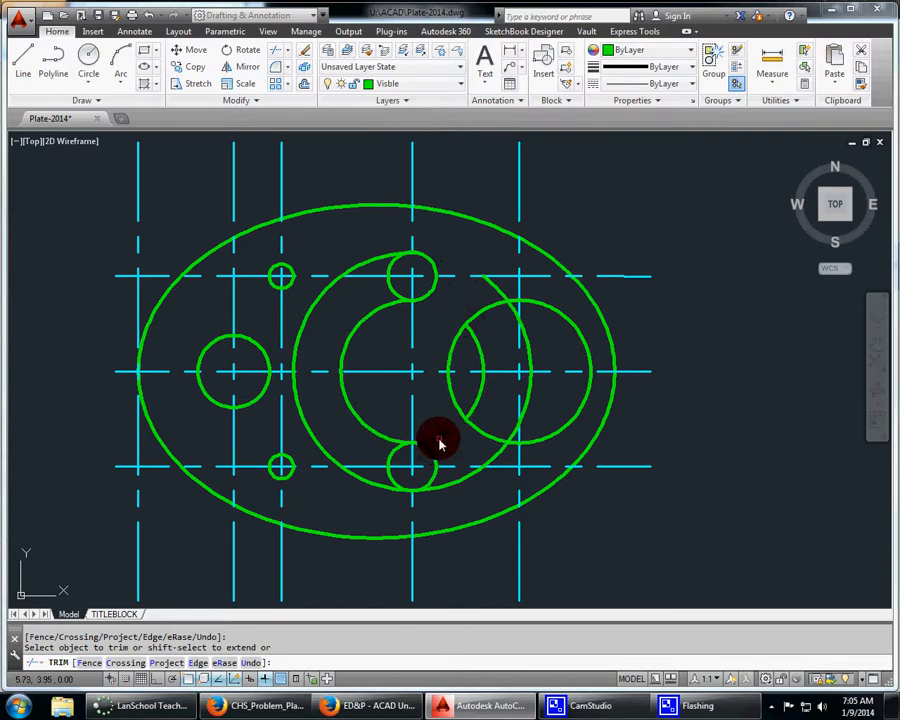
{"action": "left_click", "coordinate": [463, 479]}
{"action": "left_click", "coordinate": [389, 464]}
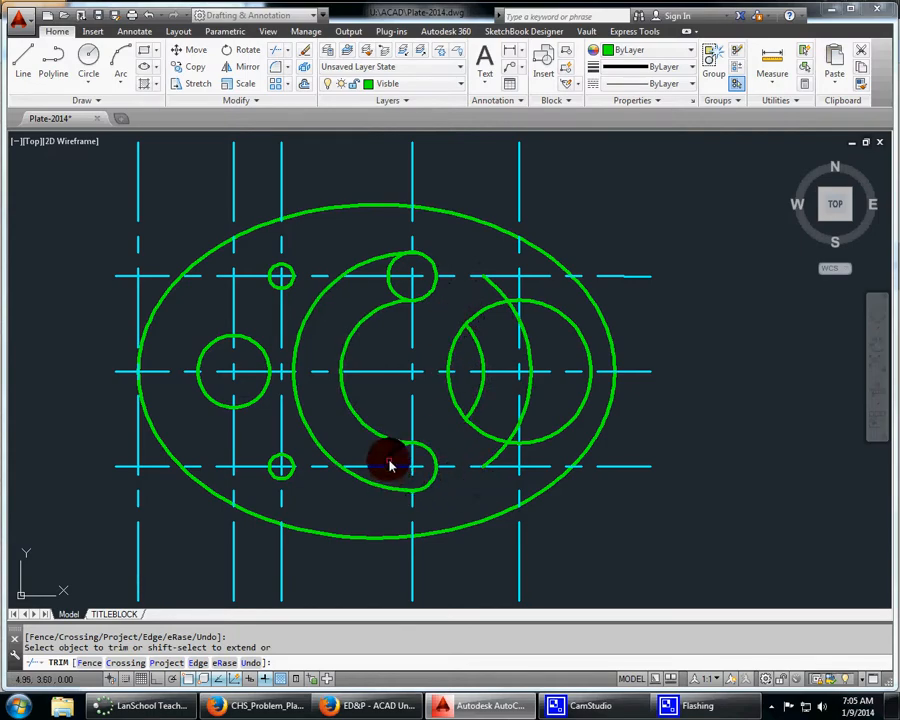
{"action": "left_click", "coordinate": [395, 293]}
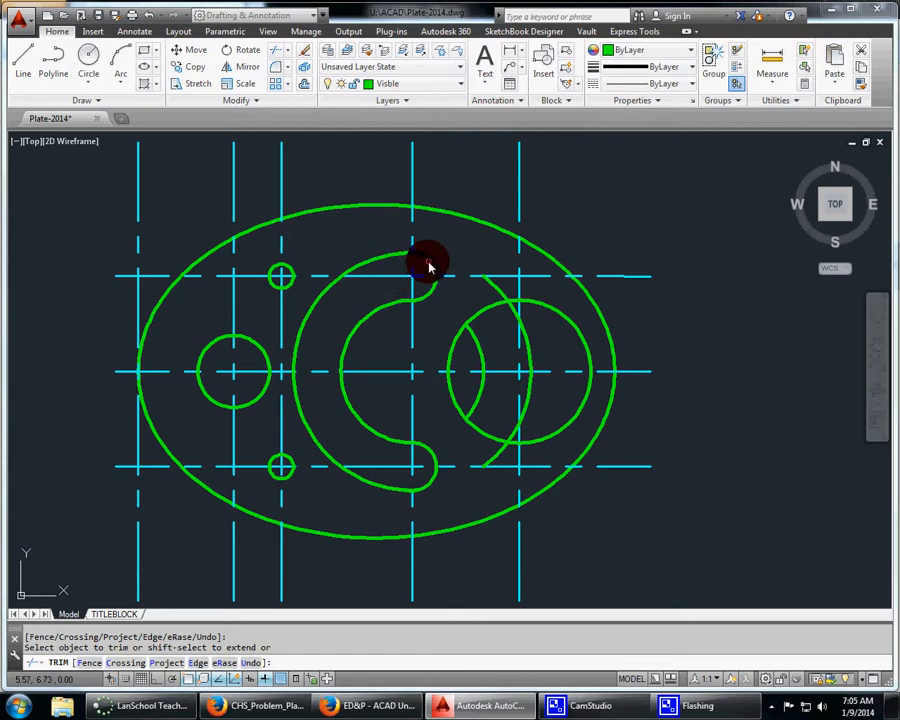
{"action": "key", "text": "Return"}
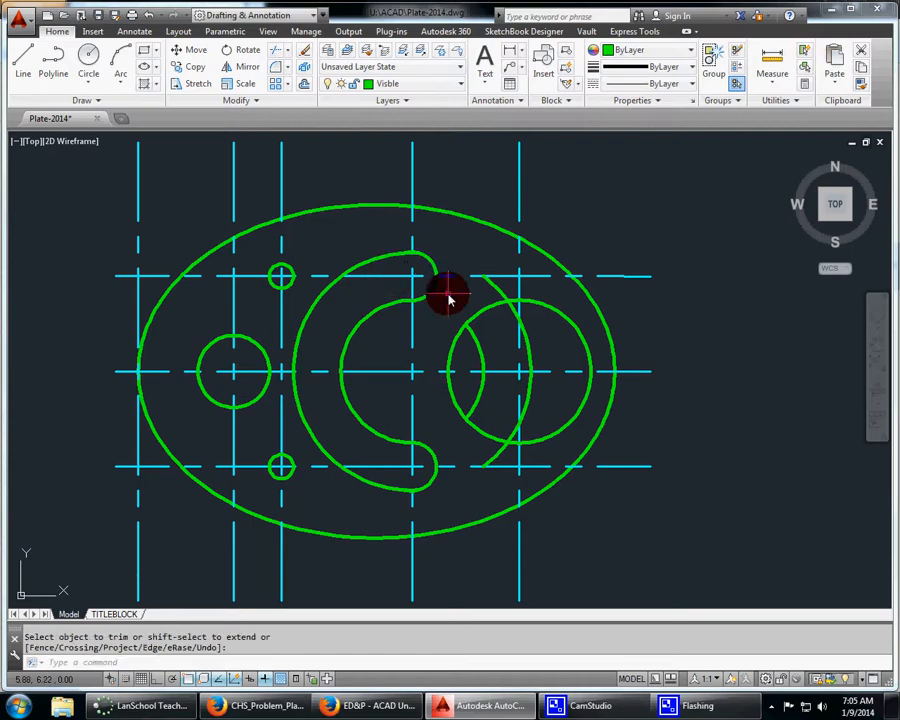
{"action": "key", "text": "Return"}
- Erase the two leftover arcs of the concentric circles that cross the 2.25 diameter circle
{"action": "left_click", "coordinate": [476, 348]}
{"action": "key", "text": "Delete"}
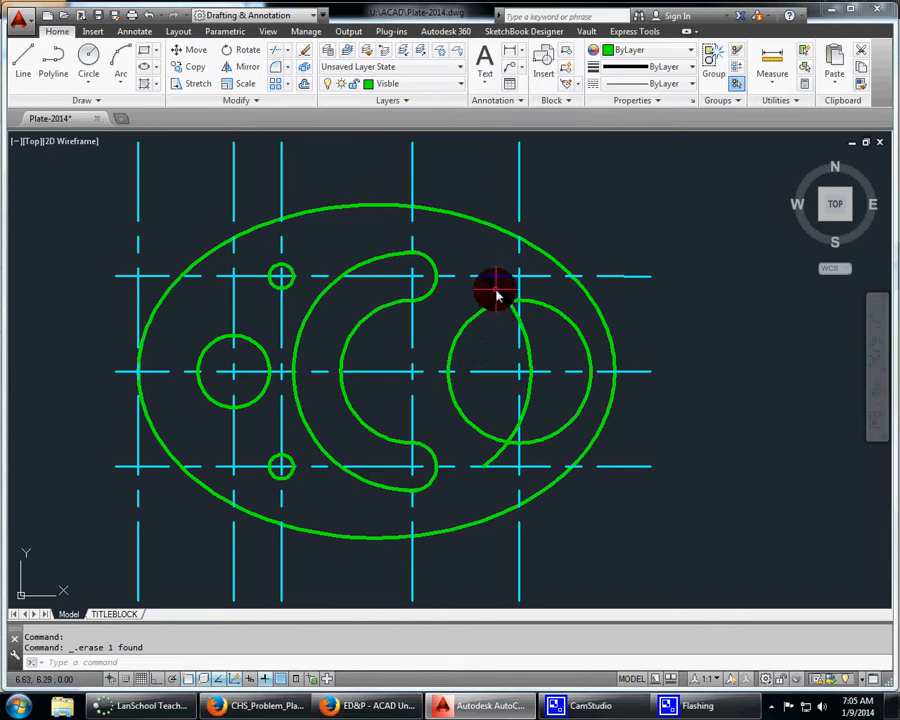
{"action": "left_click", "coordinate": [496, 290]}
{"action": "key", "text": "Delete"}
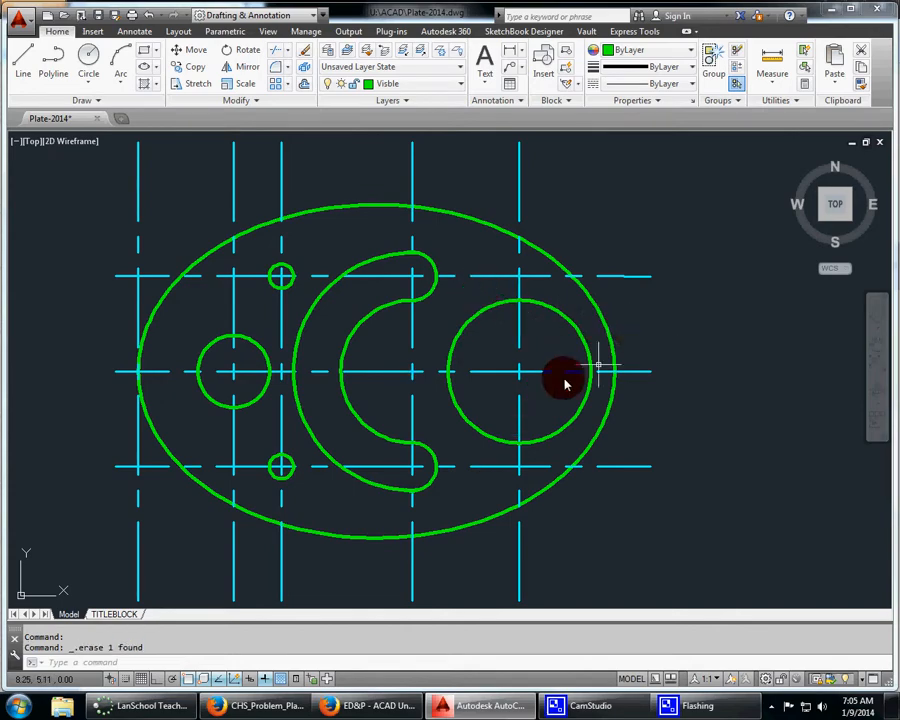
- Draw a six-sided polygon inscribed in a .73 radius circle, centered on the large right-hand circle
{"action": "mouse_move", "coordinate": [520, 322]}
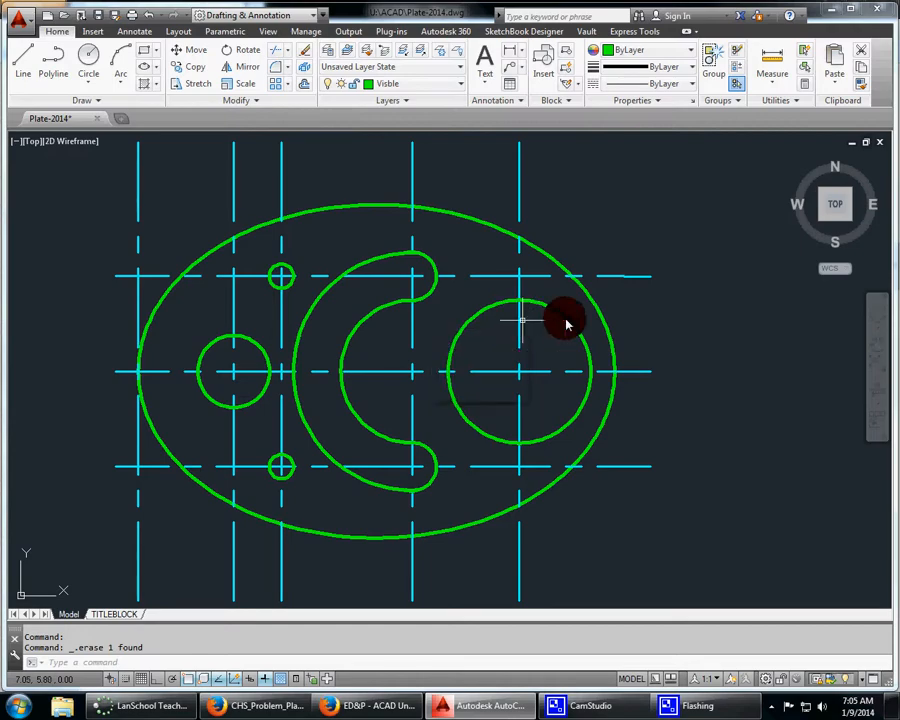
{"action": "left_click", "coordinate": [155, 50]}
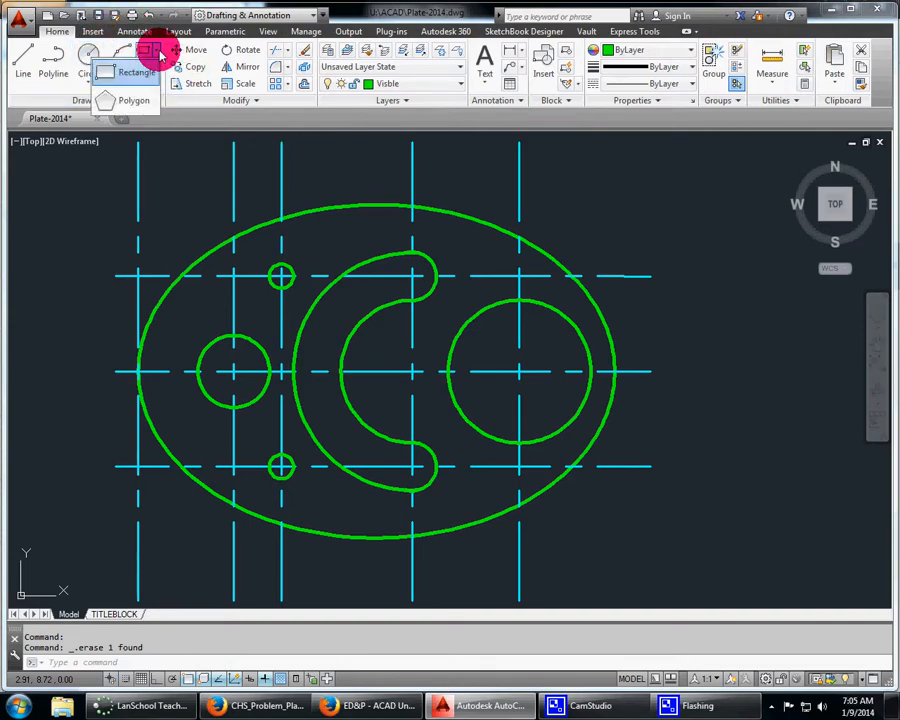
{"action": "left_click", "coordinate": [125, 104]}
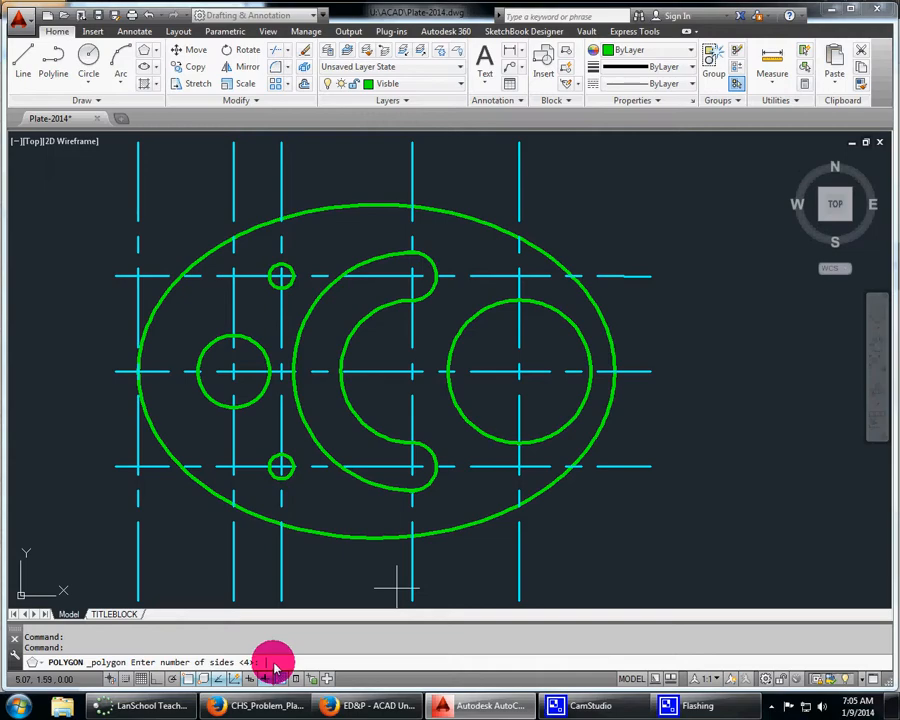
{"action": "type", "text": "6"}
{"action": "key", "text": "Return"}
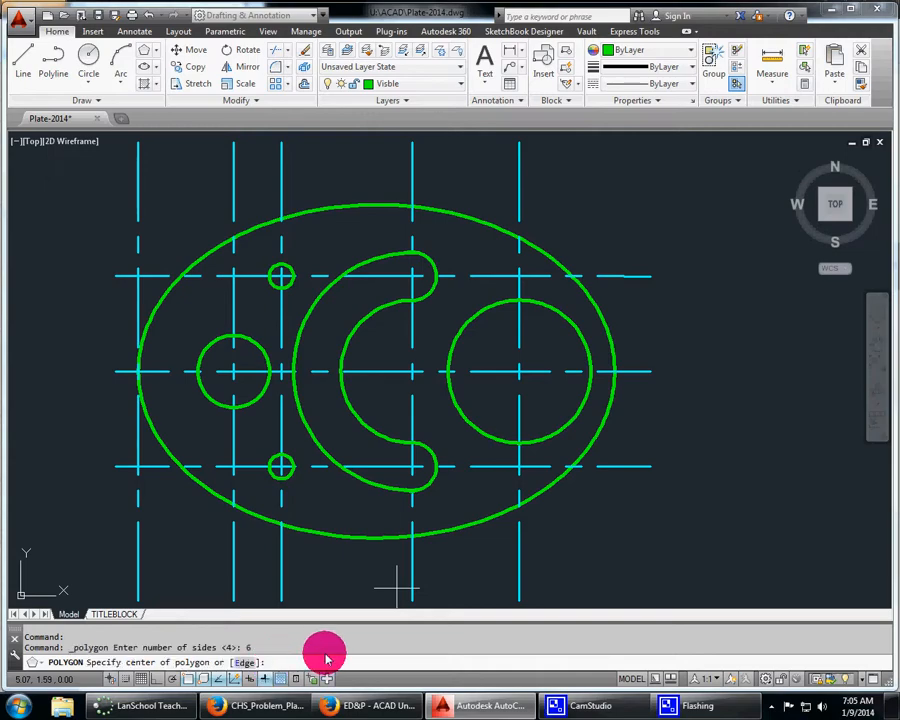
{"action": "left_click", "coordinate": [519, 375]}
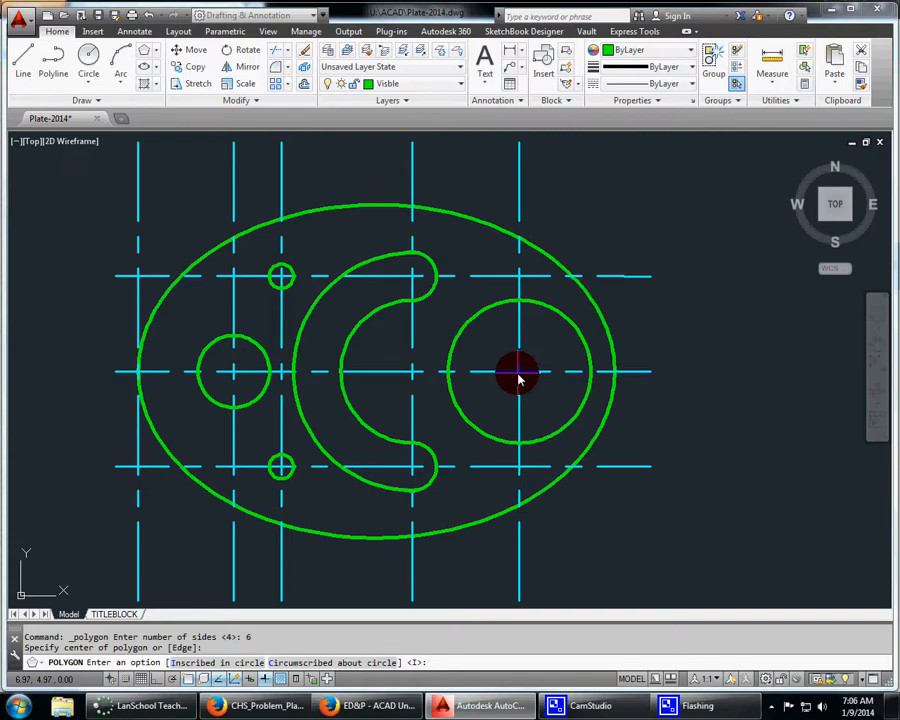
{"action": "key", "text": "Return"}
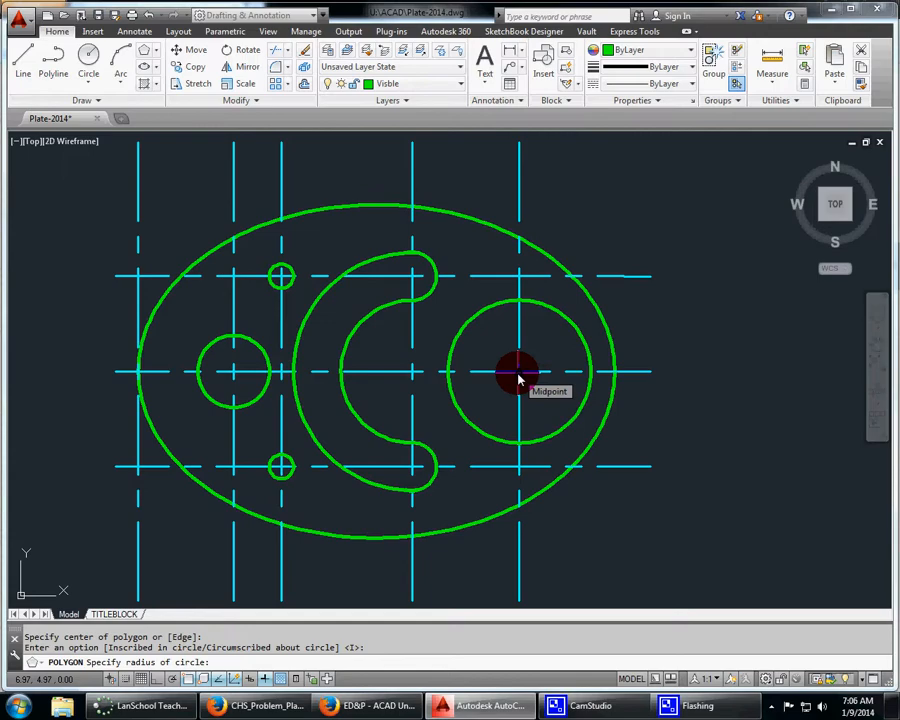
{"action": "type", "text": ".73"}
{"action": "key", "text": "Return"}
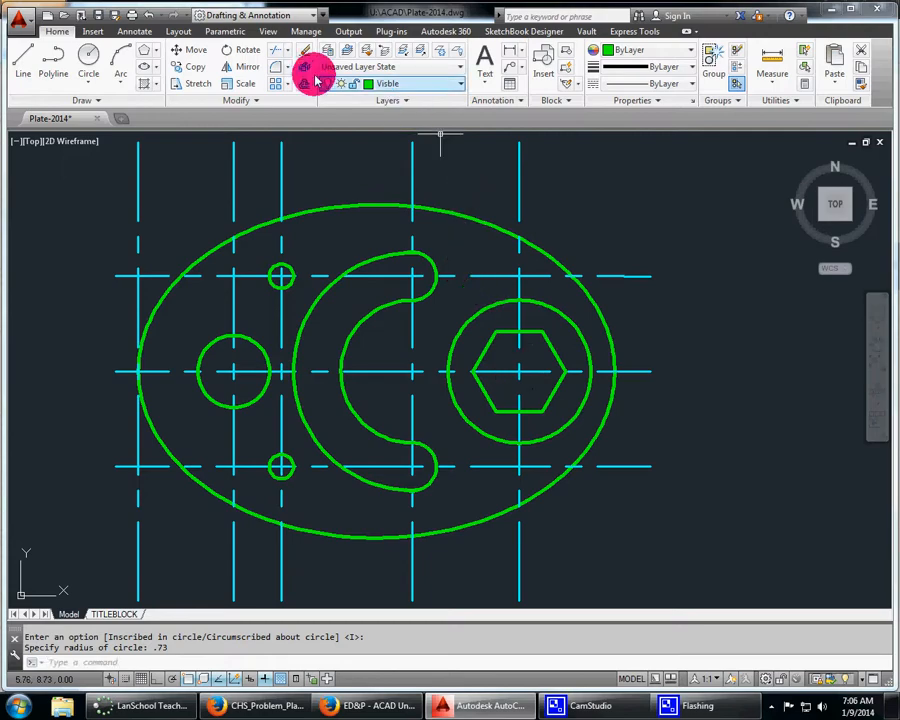
- Try rotating the hexagon about its center toward a point straight above, and undo the rotation
{"action": "left_click", "coordinate": [243, 52]}
{"action": "left_click", "coordinate": [553, 352]}
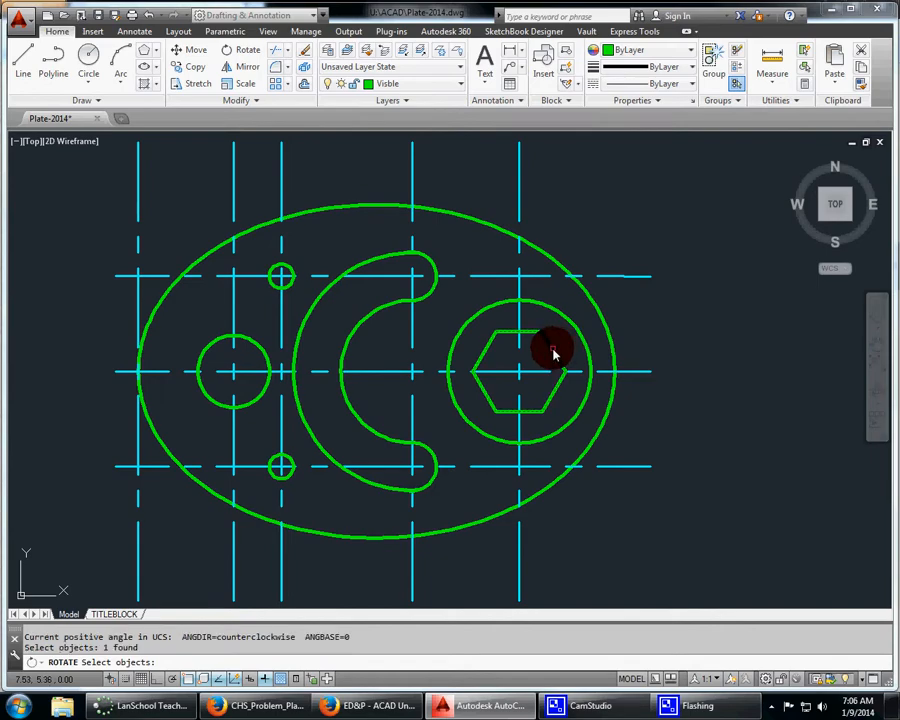
{"action": "key", "text": "Return"}
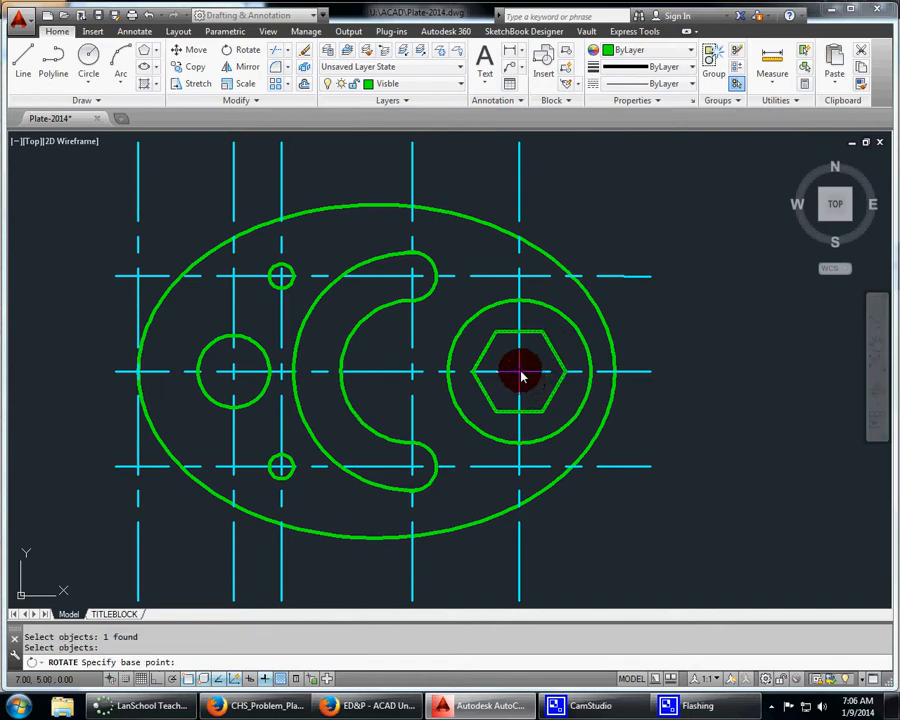
{"action": "left_click", "coordinate": [520, 372]}
{"action": "left_click", "coordinate": [520, 316]}
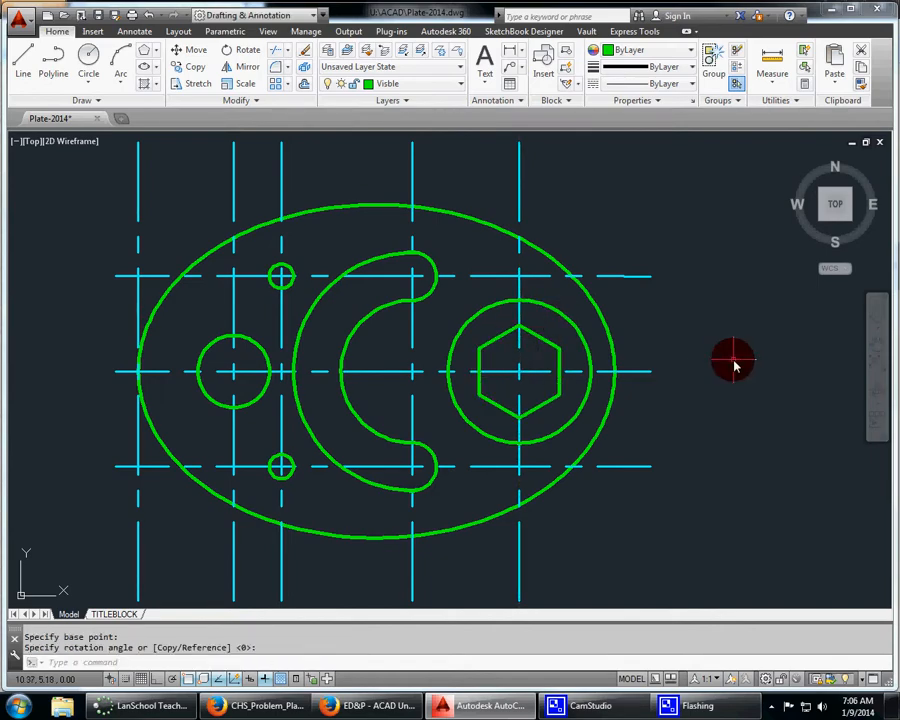
{"action": "left_click", "coordinate": [150, 17]}
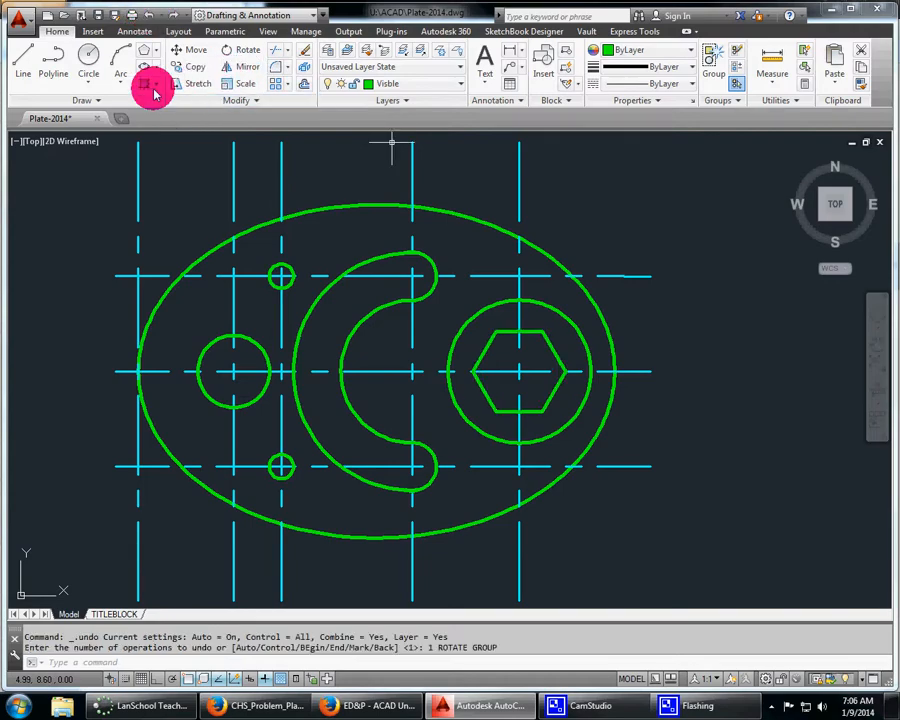
- Rotate the hexagon about its center toward a point straight above, placing two corners on the vertical centerline
{"action": "left_click", "coordinate": [241, 50]}
{"action": "left_click", "coordinate": [549, 350]}
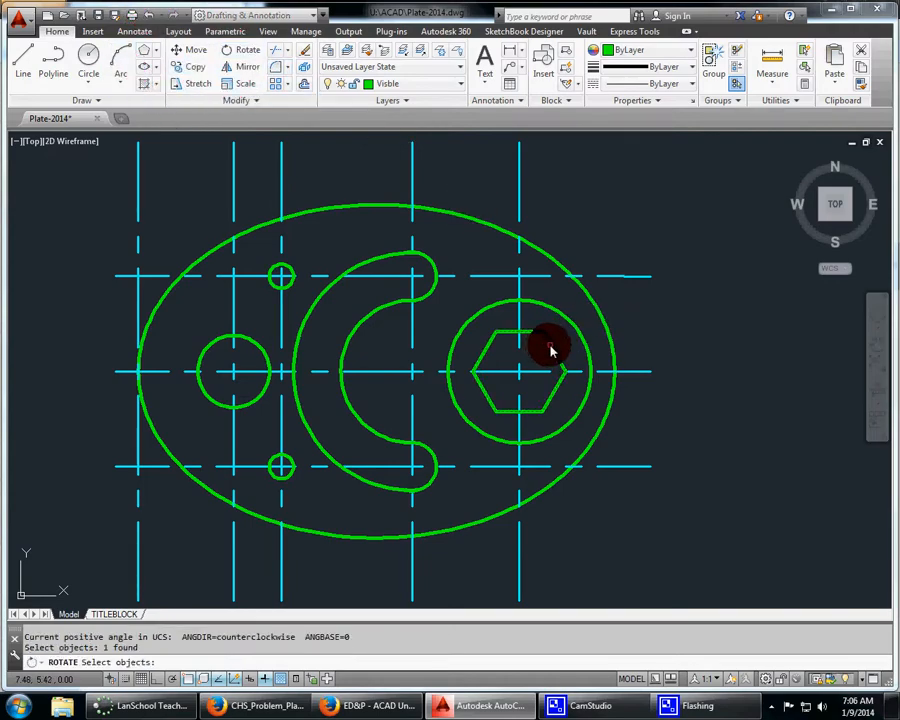
{"action": "key", "text": "Return"}
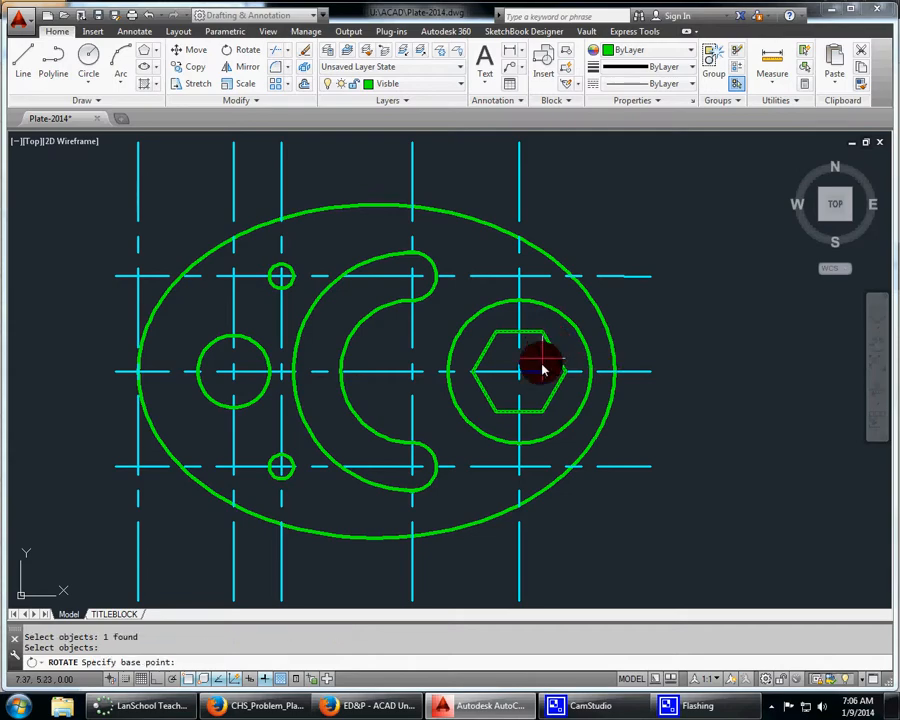
{"action": "left_click", "coordinate": [520, 373]}
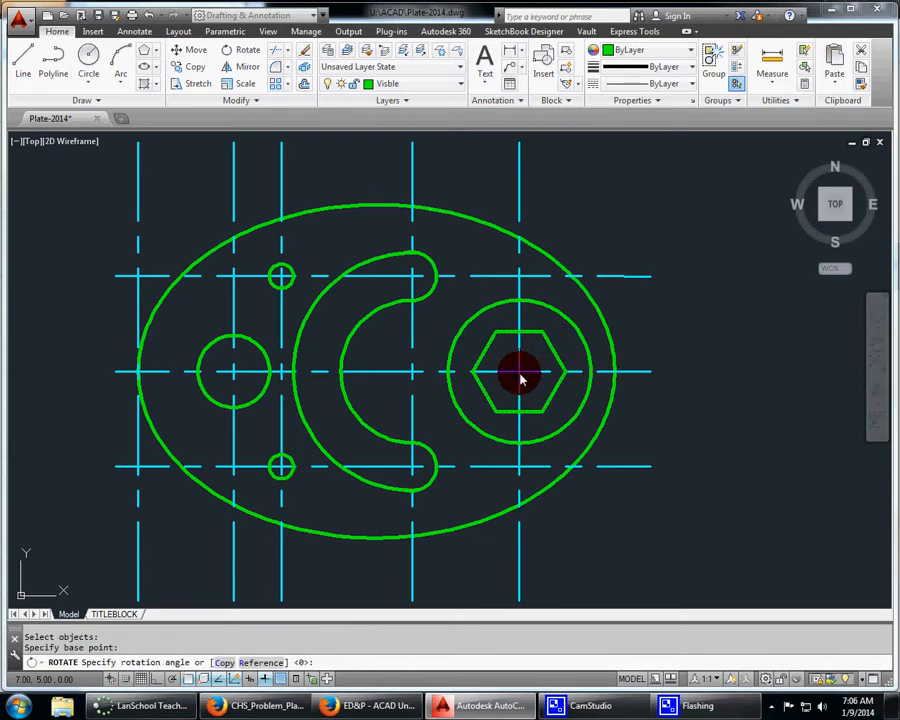
{"action": "left_click", "coordinate": [522, 338]}
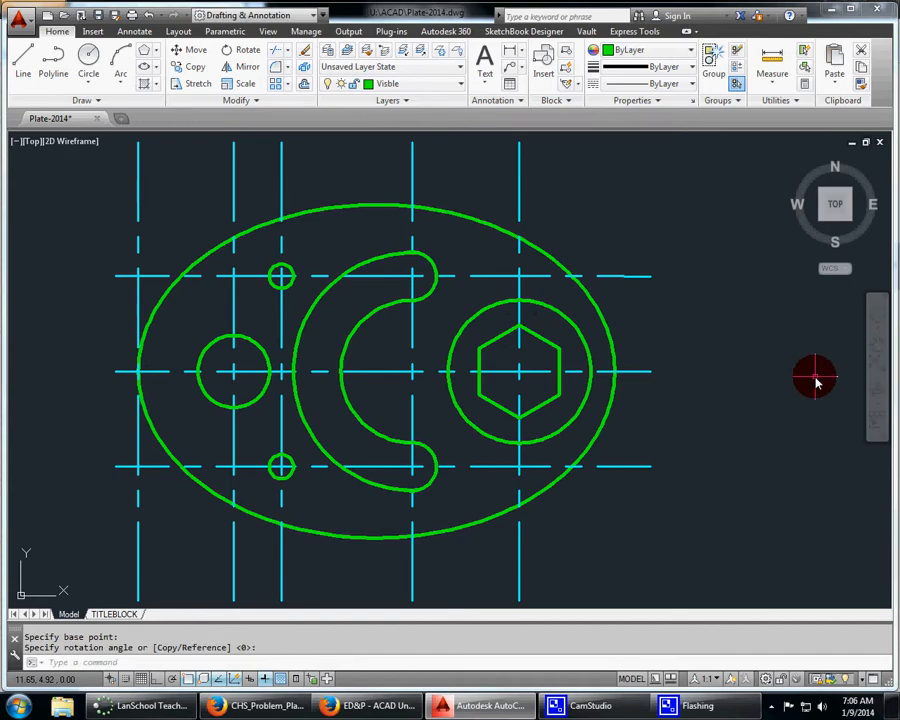
- Erase the leftmost vertical centerline and, with Ortho on, shorten the next one to just beyond both sides of the left circle
{"action": "left_click", "coordinate": [139, 198]}
{"action": "key", "text": "Delete"}
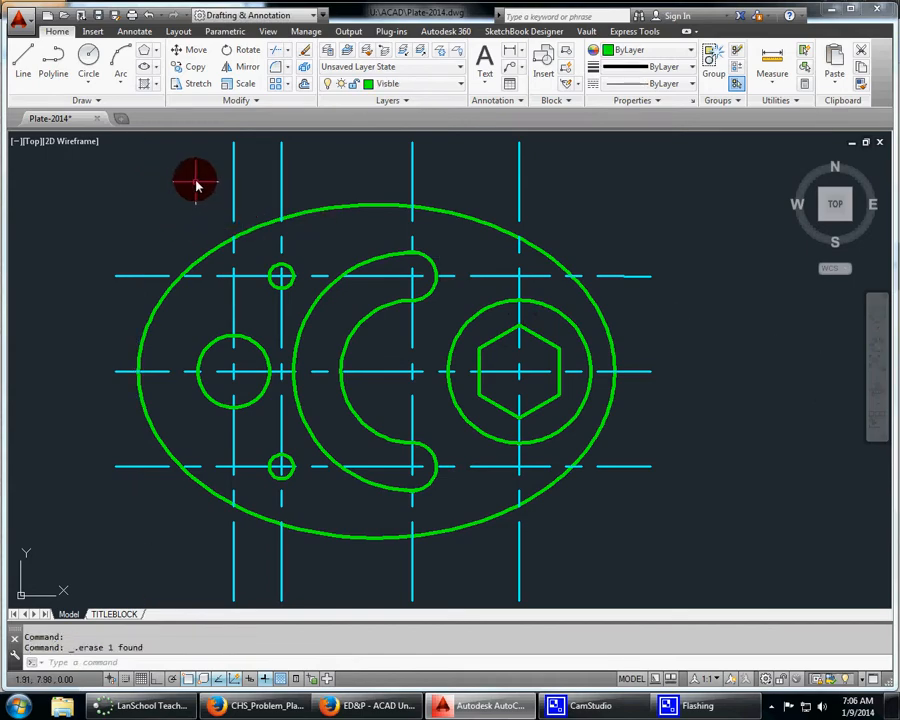
{"action": "left_click", "coordinate": [233, 152]}
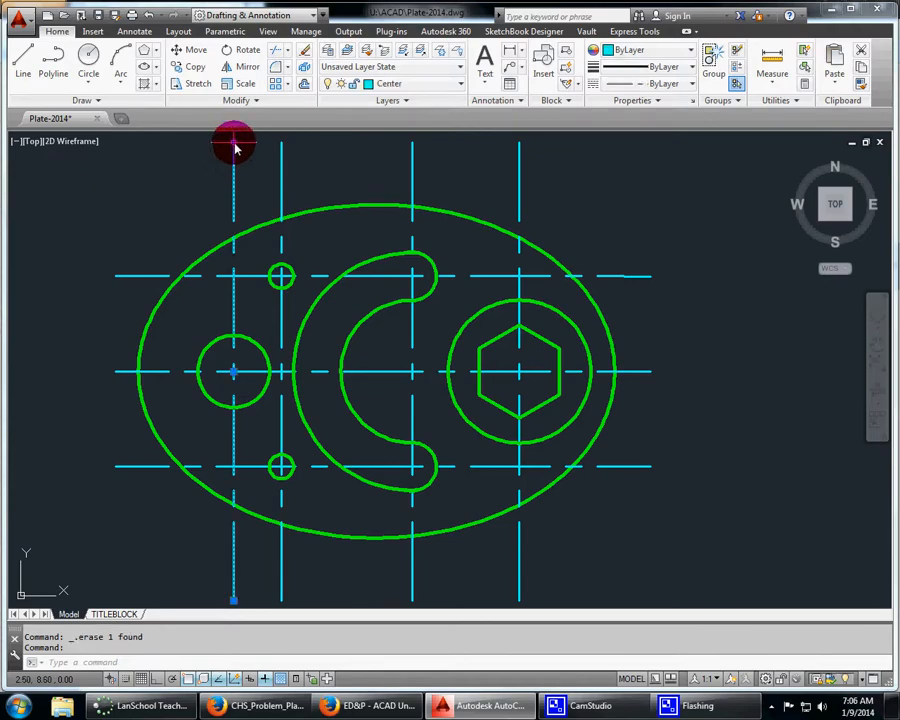
{"action": "left_click", "coordinate": [233, 143]}
{"action": "left_click", "coordinate": [158, 679]}
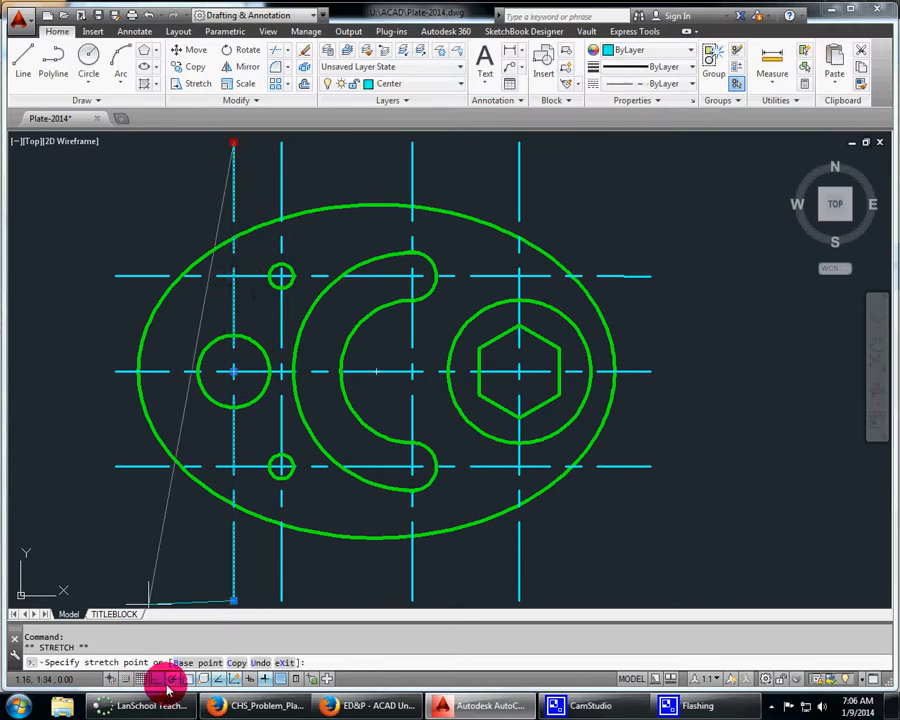
{"action": "left_click", "coordinate": [229, 307]}
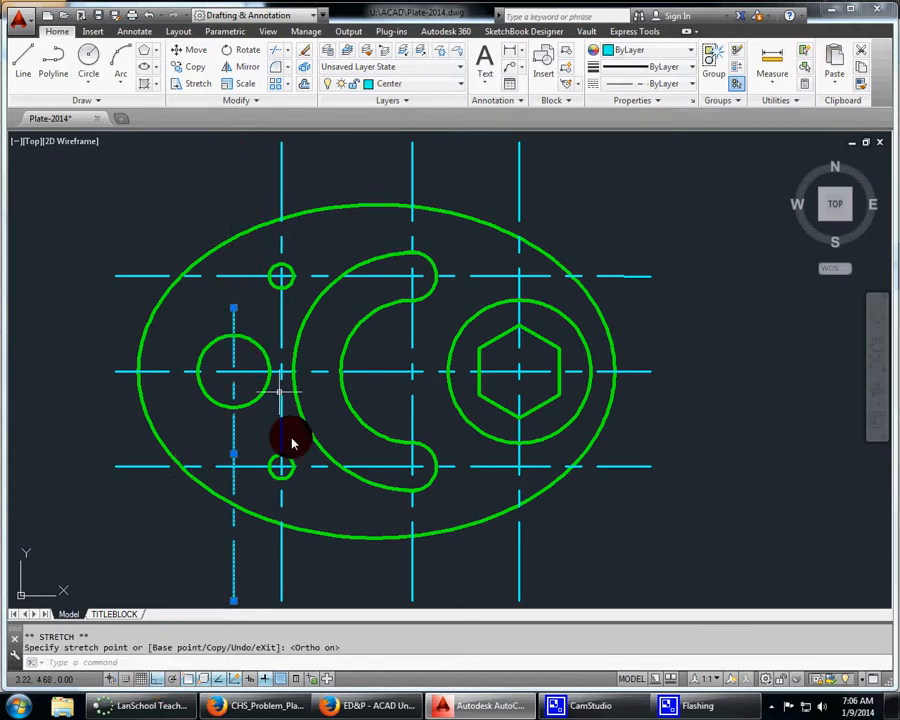
{"action": "left_click", "coordinate": [233, 600]}
{"action": "left_click", "coordinate": [233, 437]}
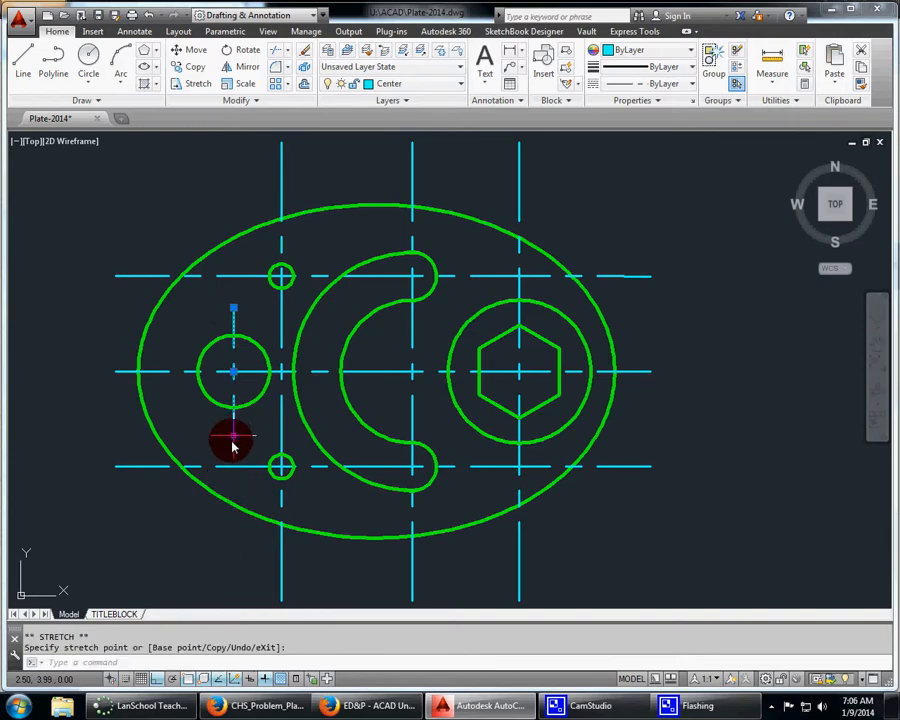
- Shorten the left ends of the lower and upper horizontal centerlines to just left of the two small circles
{"action": "left_click", "coordinate": [116, 468]}
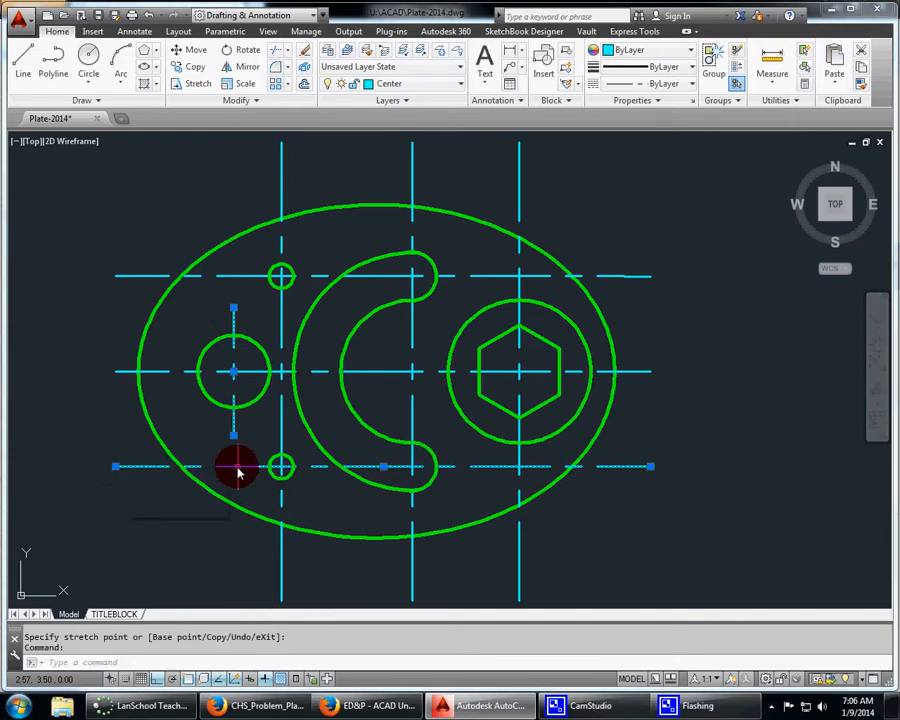
{"action": "left_click", "coordinate": [116, 467]}
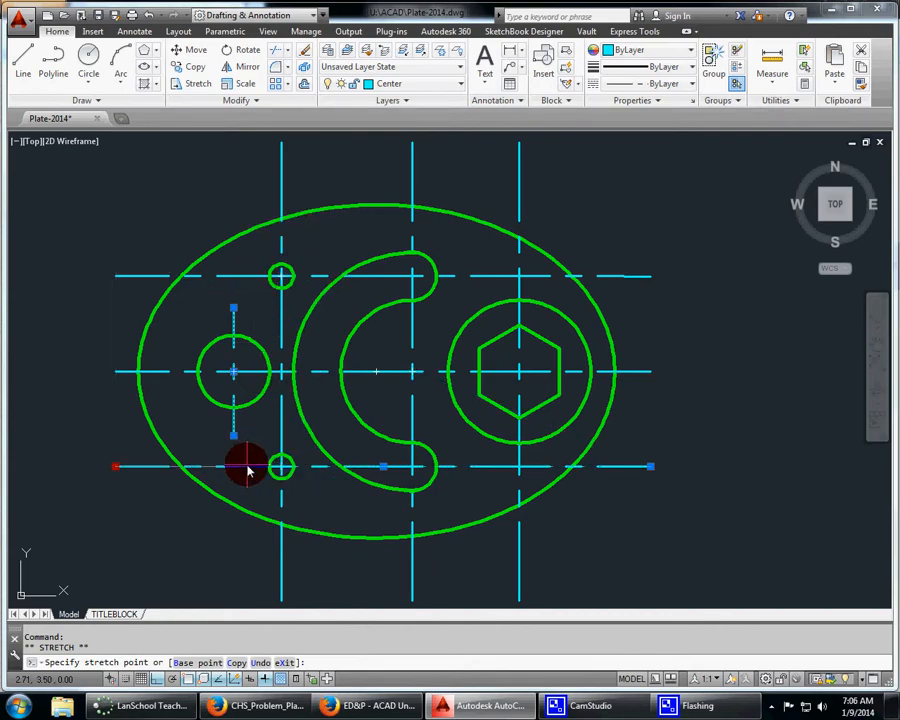
{"action": "left_click", "coordinate": [245, 466]}
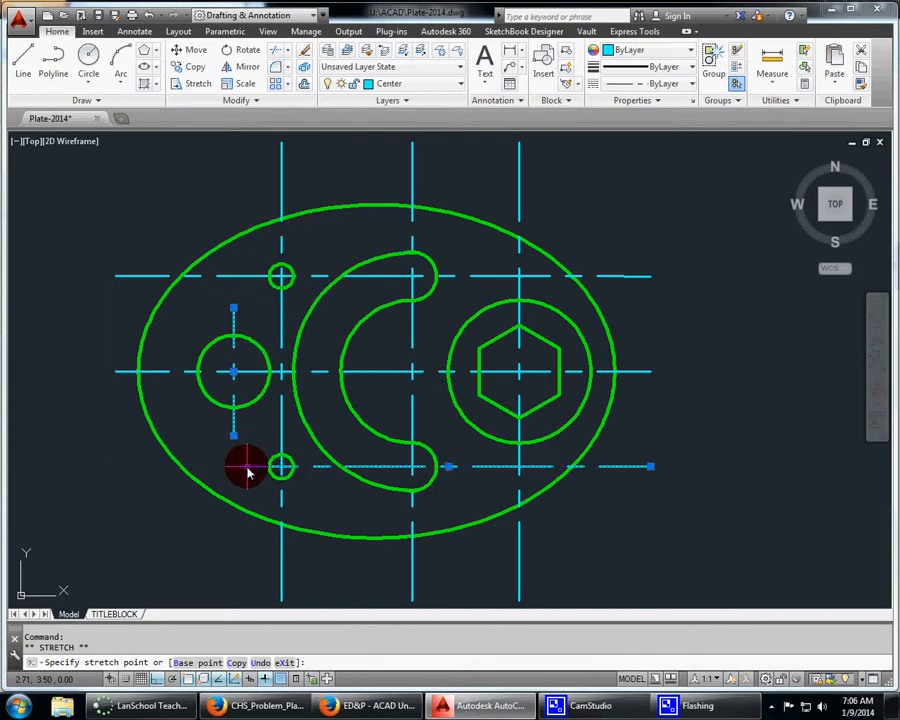
{"action": "left_click", "coordinate": [121, 276]}
{"action": "left_click", "coordinate": [116, 276]}
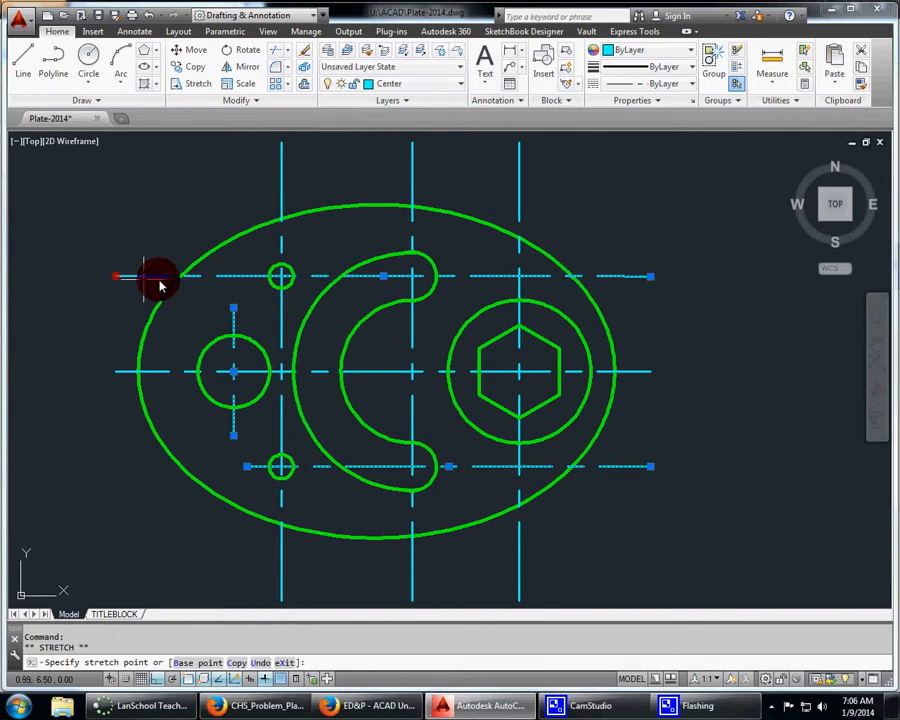
{"action": "left_click", "coordinate": [243, 281]}
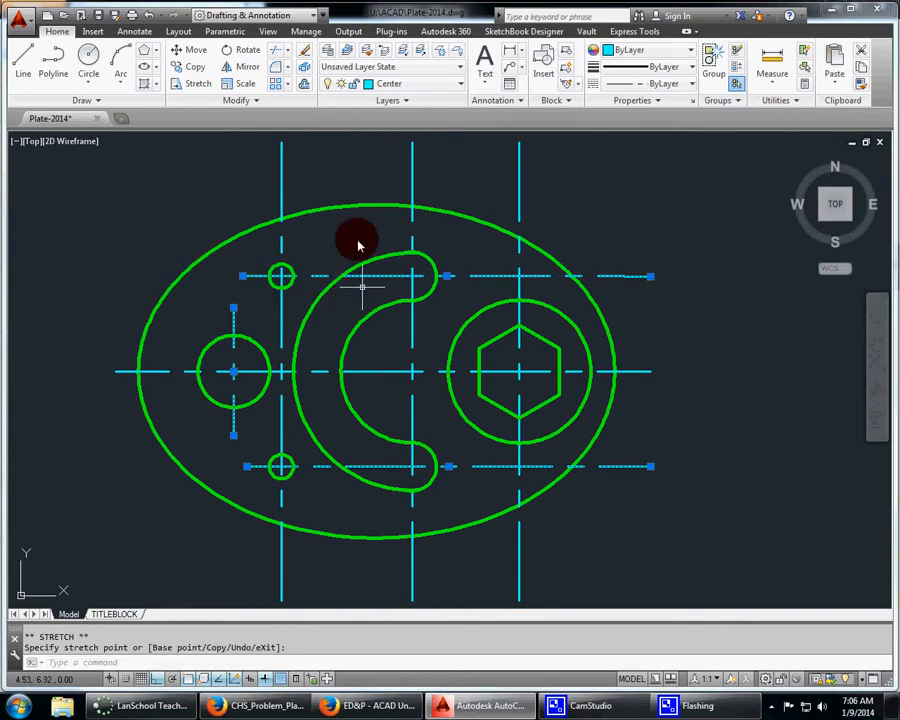
- Shorten both ends of the vertical centerline through the two small circles to just beyond those circles
{"action": "left_click", "coordinate": [283, 143]}
{"action": "left_click", "coordinate": [282, 144]}
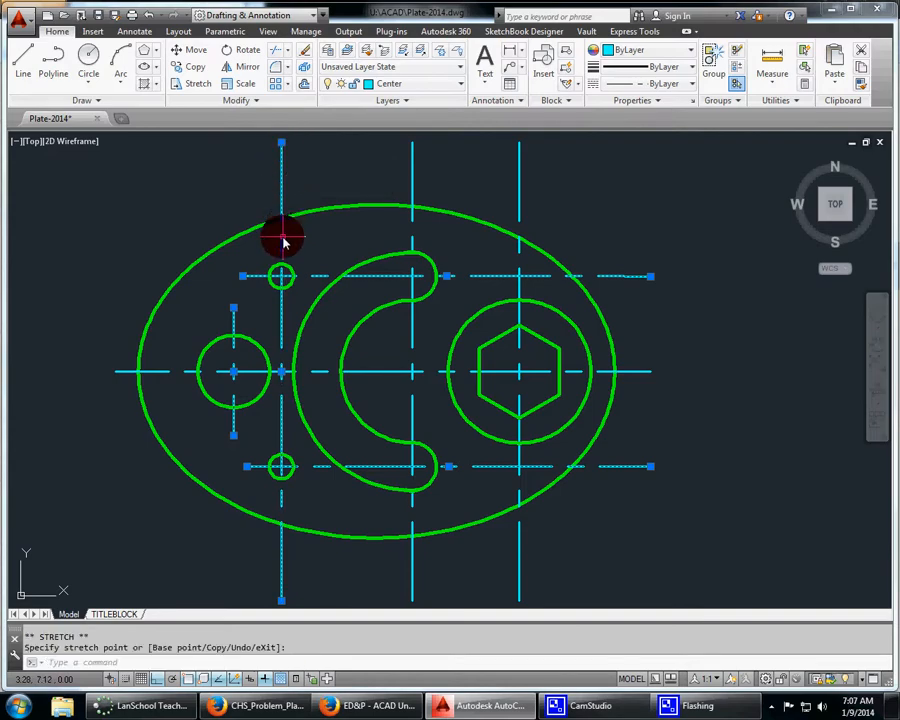
{"action": "left_click", "coordinate": [281, 143]}
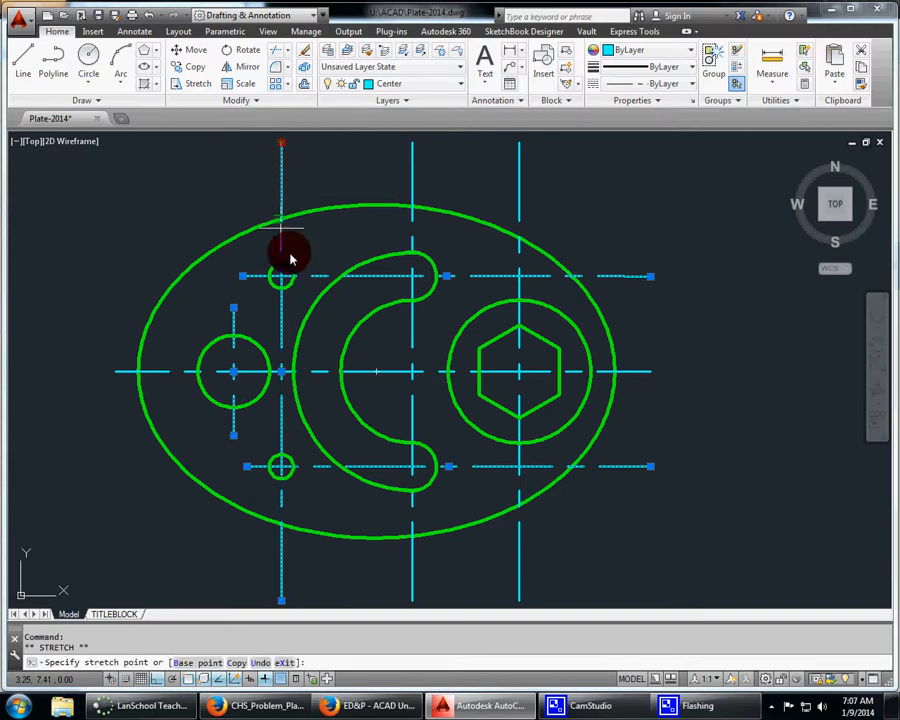
{"action": "left_click", "coordinate": [285, 248]}
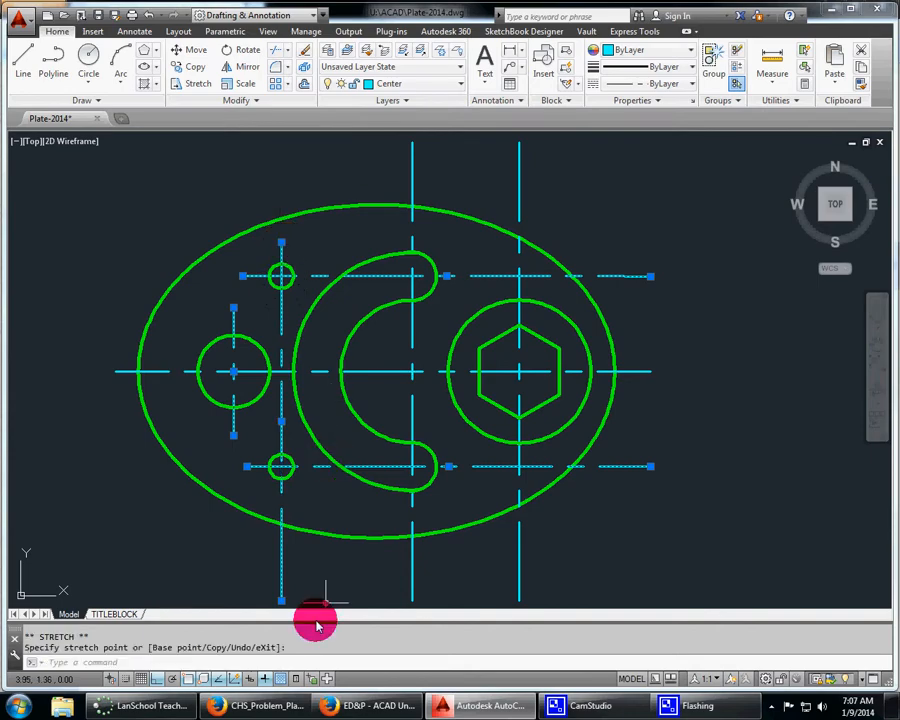
{"action": "left_click", "coordinate": [283, 599]}
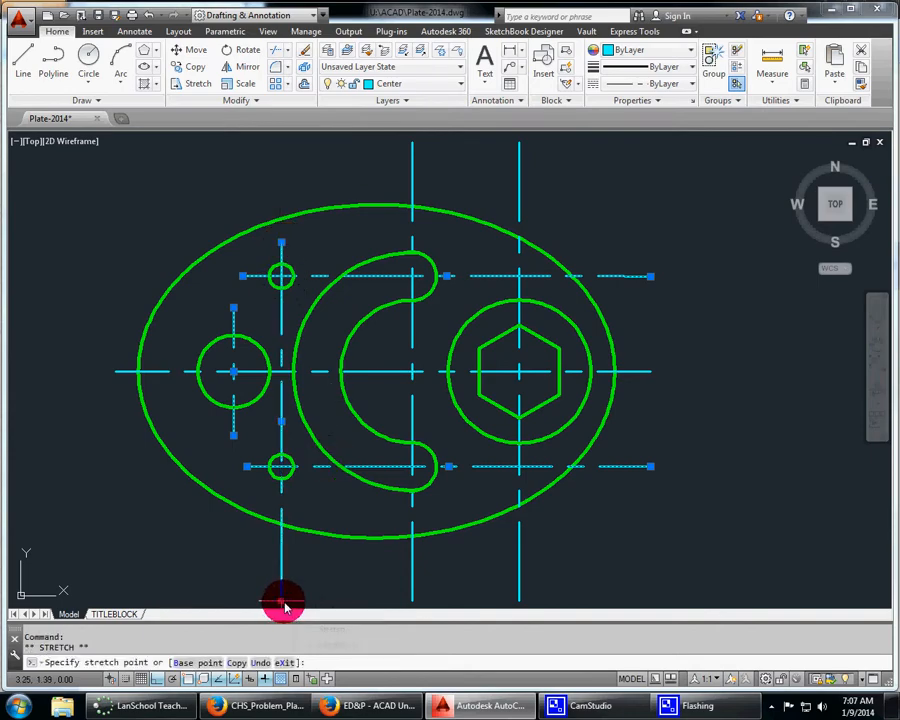
{"action": "left_click", "coordinate": [281, 512]}
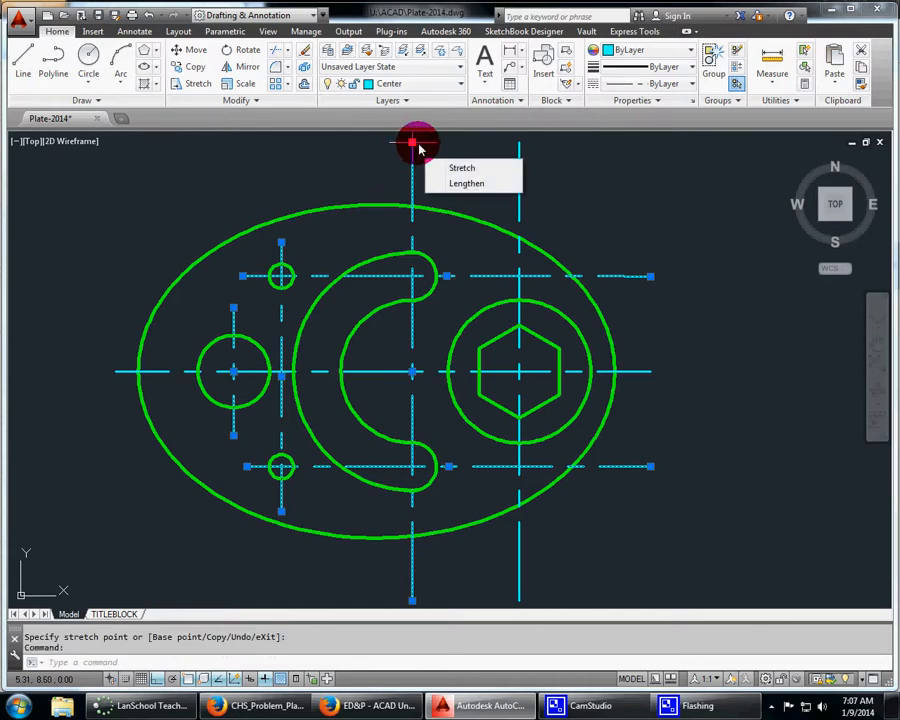
- Shorten both ends of the vertical centerline through the C-shaped slot's rounded ends to just beyond the slot
{"action": "left_click", "coordinate": [416, 147]}
{"action": "left_click", "coordinate": [414, 146]}
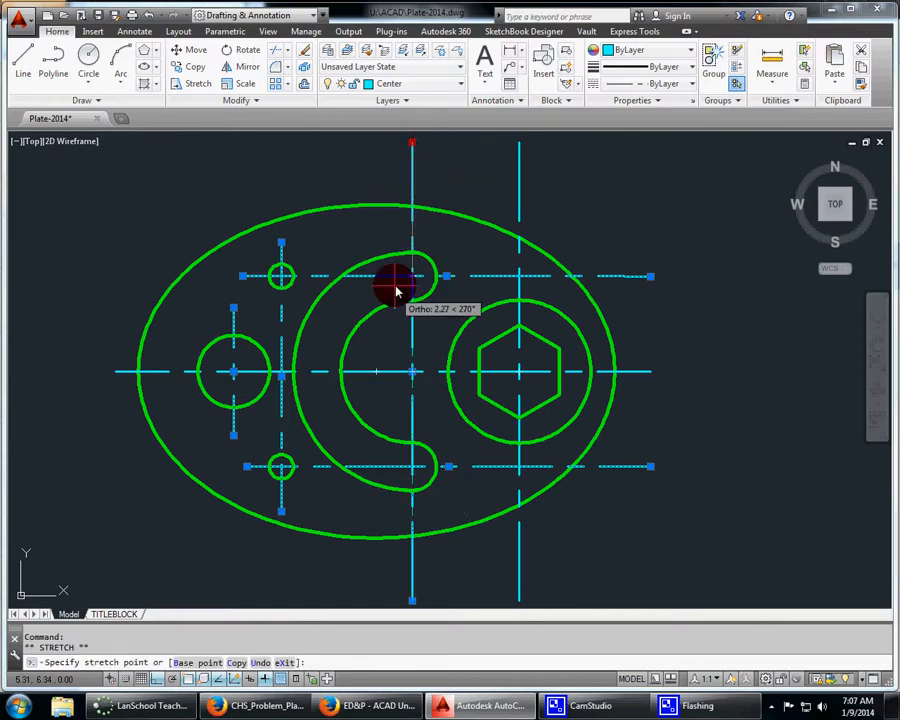
{"action": "left_click", "coordinate": [418, 237]}
{"action": "left_click", "coordinate": [412, 600]}
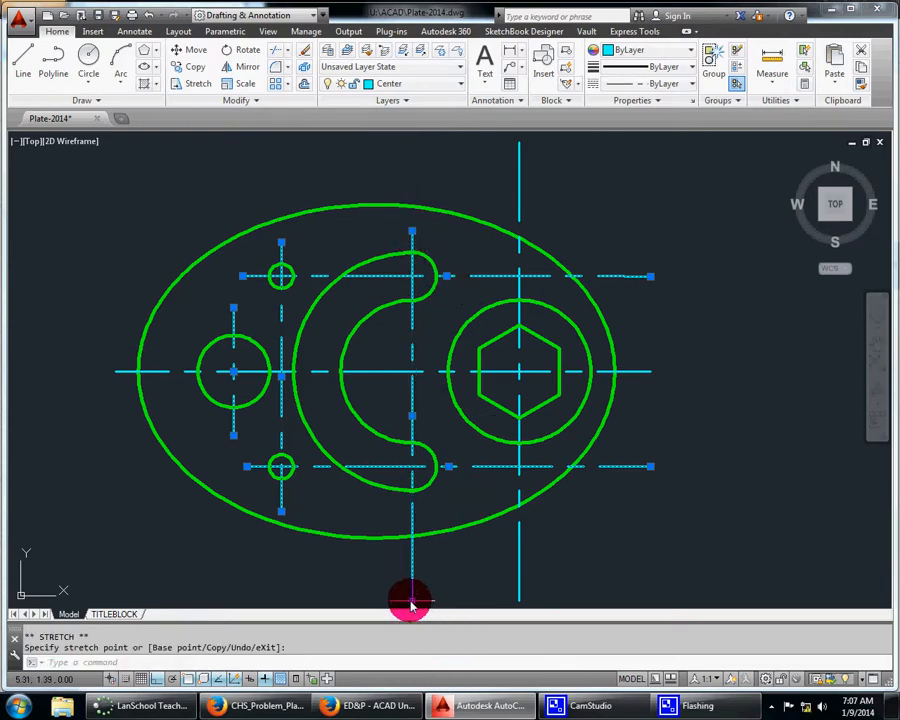
{"action": "left_click", "coordinate": [414, 518]}
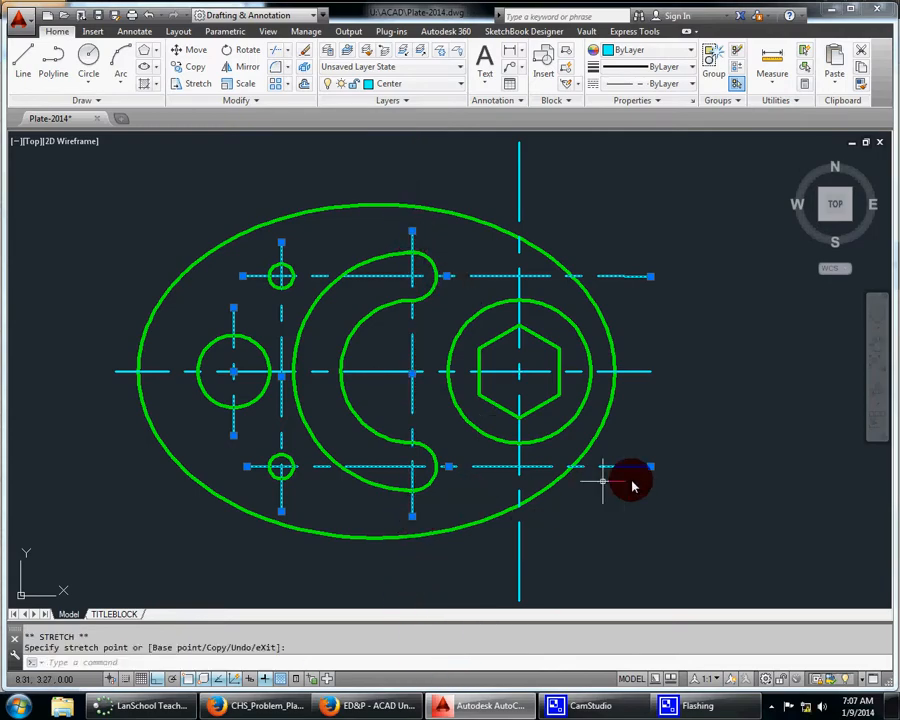
- Shorten the right ends of the lower and upper horizontal centerlines to just beyond the C-shaped slot's rounded ends
{"action": "left_click", "coordinate": [650, 466]}
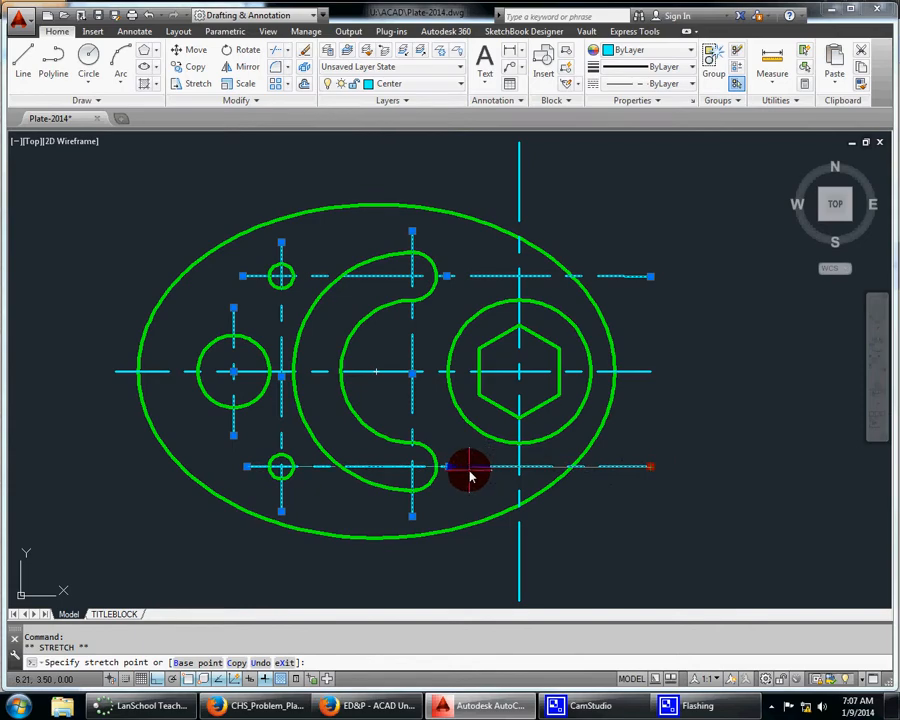
{"action": "left_click", "coordinate": [467, 476]}
{"action": "left_click", "coordinate": [650, 276]}
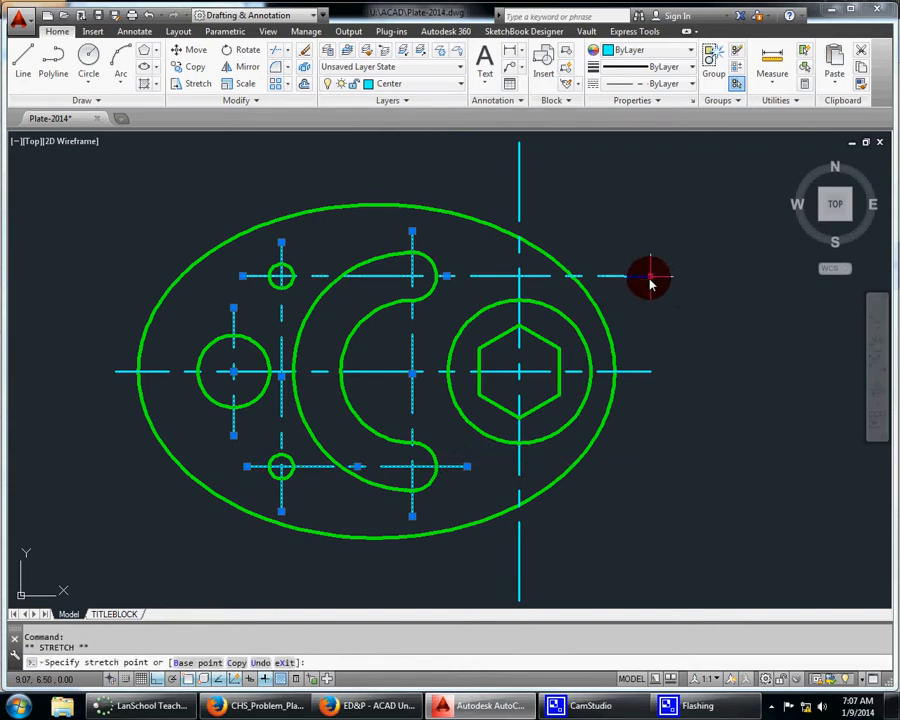
{"action": "left_click", "coordinate": [464, 276]}
- Shorten both ends of the vertical centerline through the hexagon to just beyond the large circle around it, and clear the selection
{"action": "left_click", "coordinate": [518, 152]}
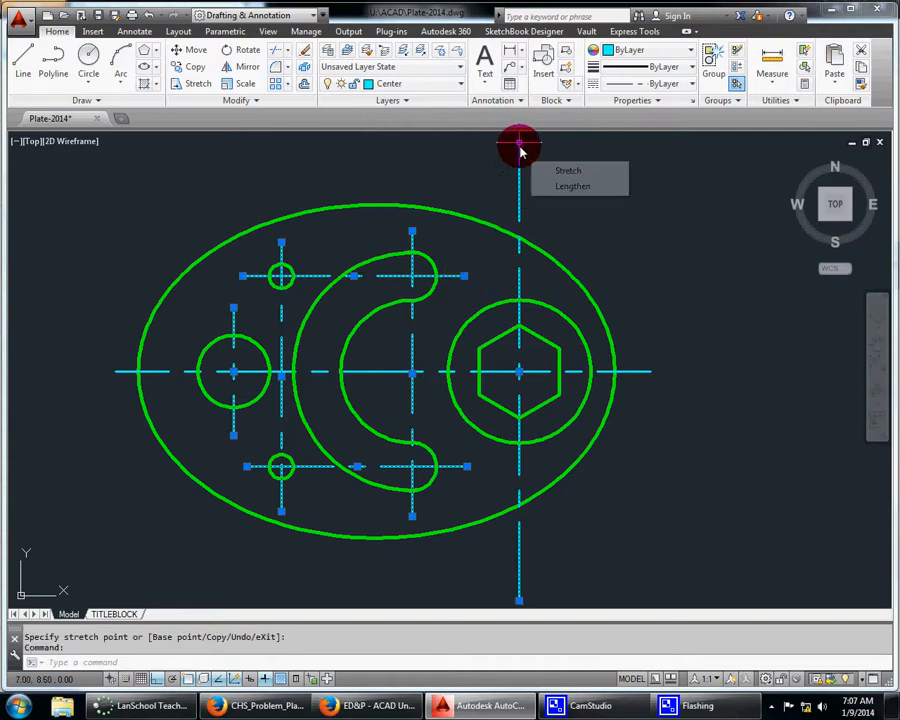
{"action": "left_click", "coordinate": [519, 147]}
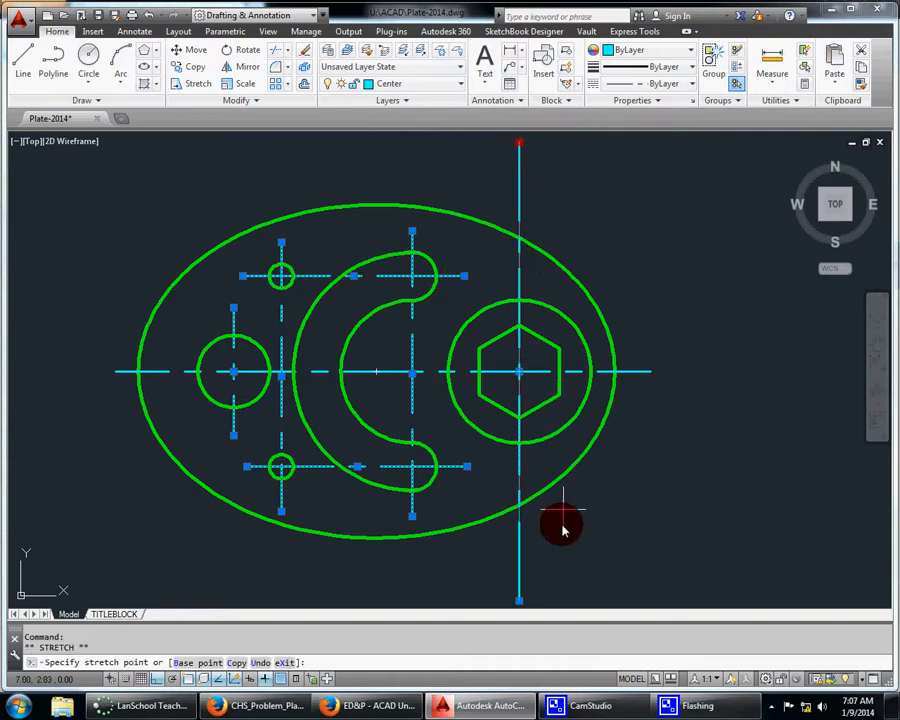
{"action": "left_click", "coordinate": [521, 273]}
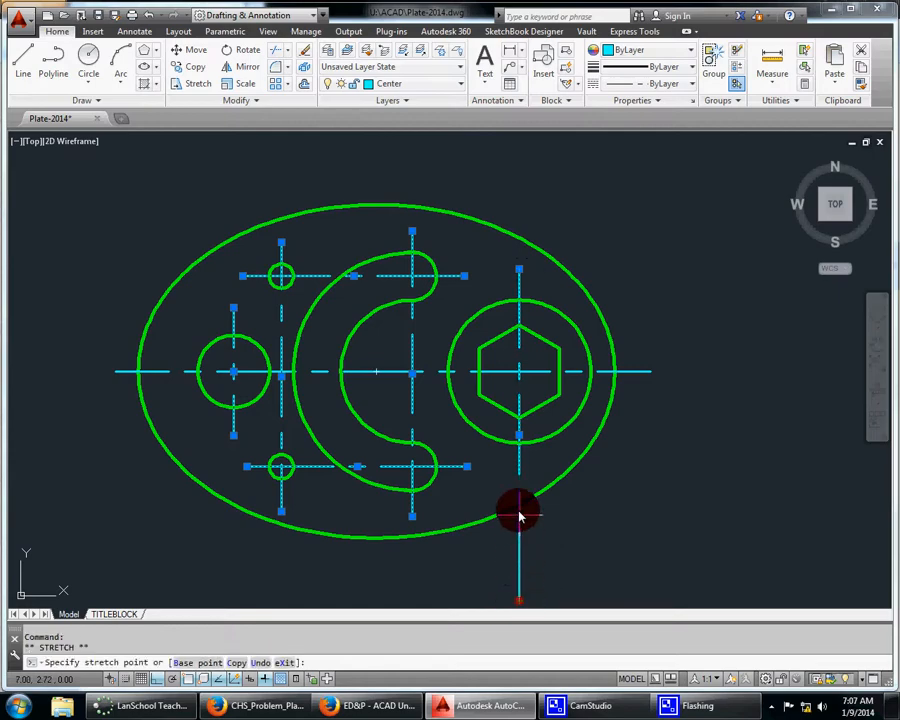
{"action": "left_click", "coordinate": [521, 477]}
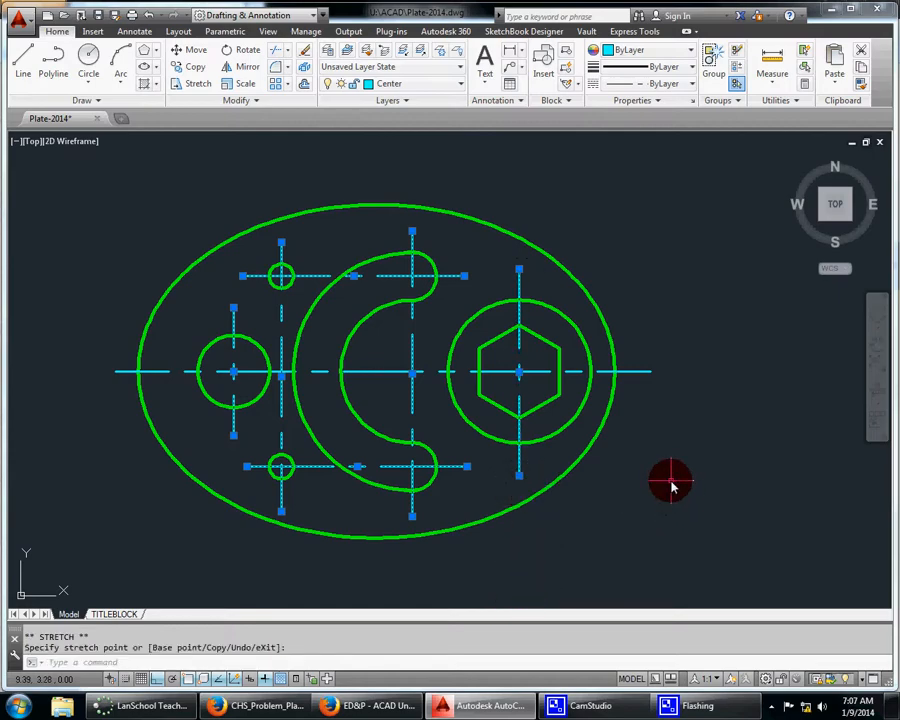
{"action": "key", "text": "Escape"}
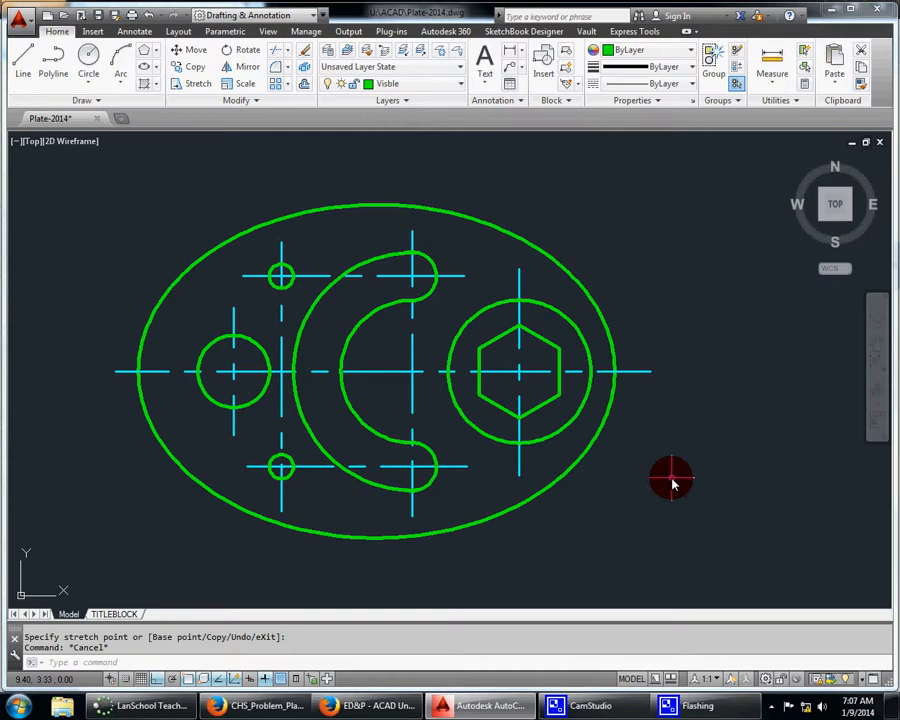
- Save the drawing as Plate-2014 in the ACAD folder in AutoCAD 2013 Drawing format, replacing the existing file
{"action": "left_click", "coordinate": [26, 22]}
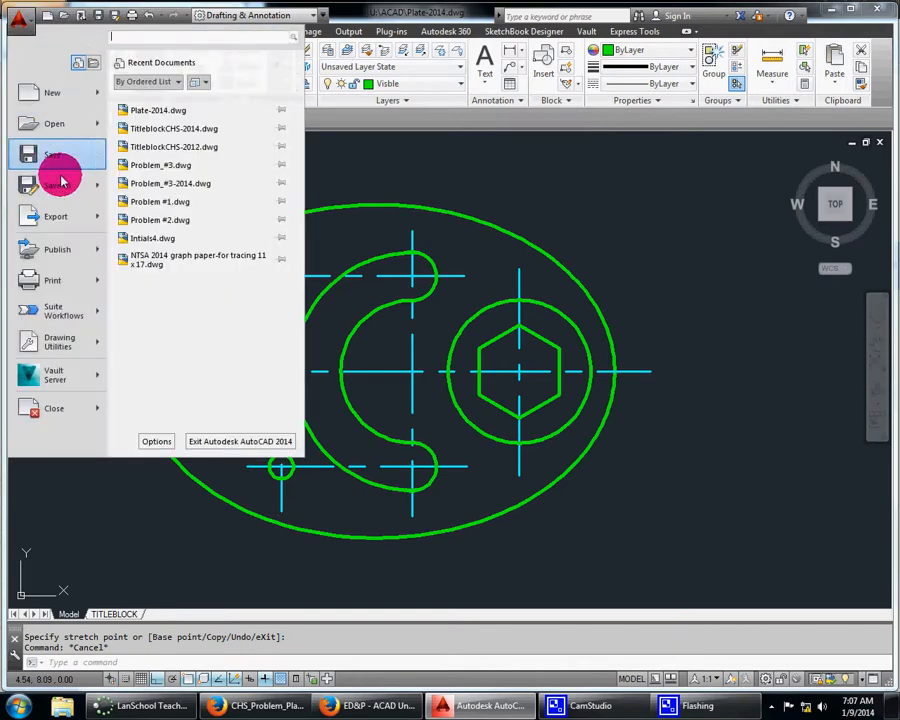
{"action": "left_click", "coordinate": [56, 178]}
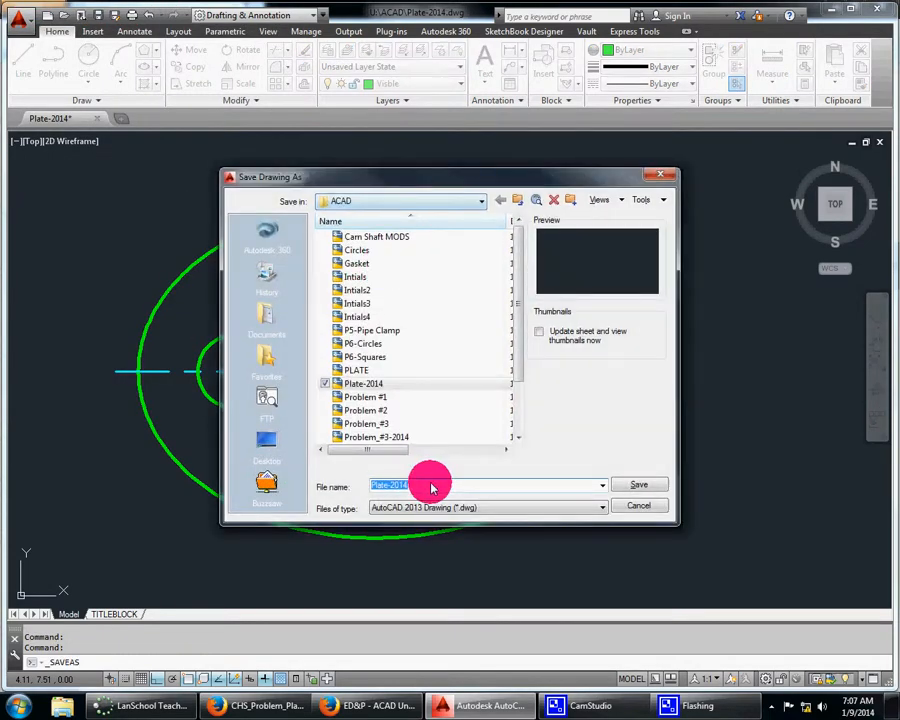
{"action": "left_click", "coordinate": [650, 482]}
{"action": "left_click", "coordinate": [388, 386]}
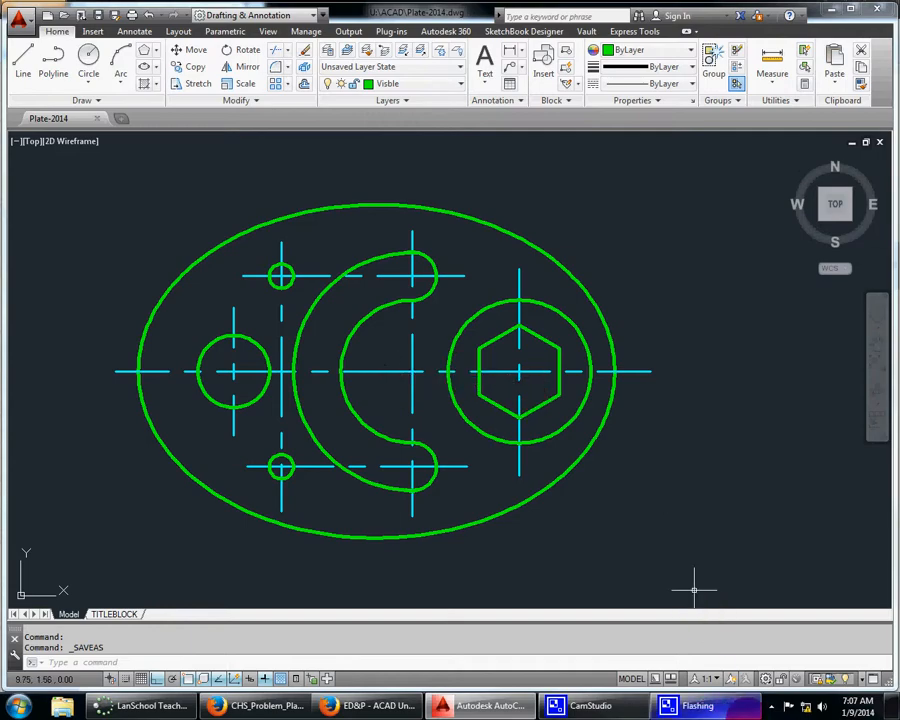
{"action": "left_click", "coordinate": [724, 703]}
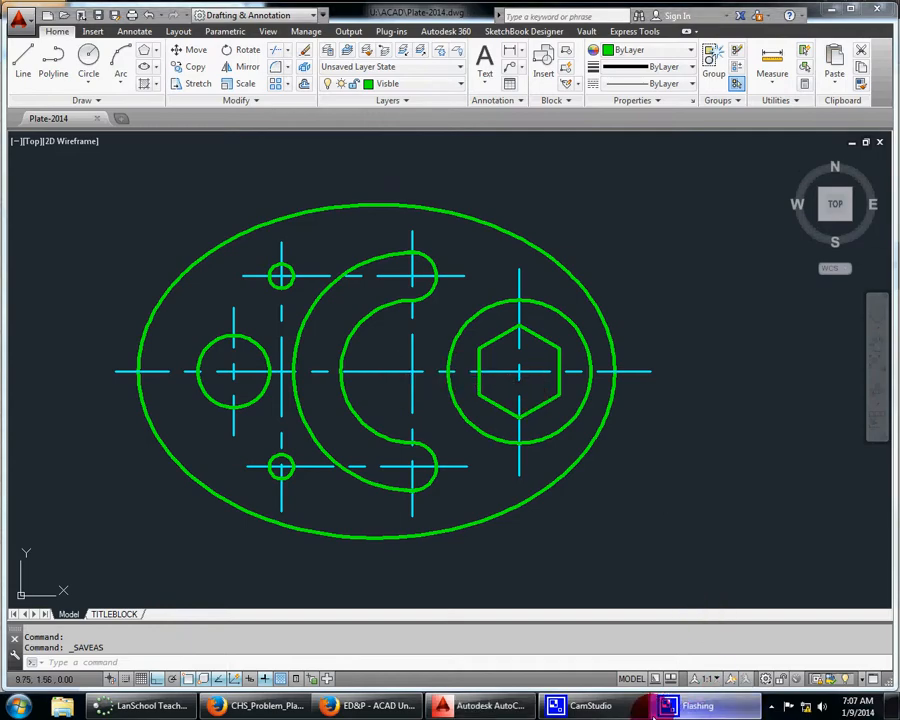